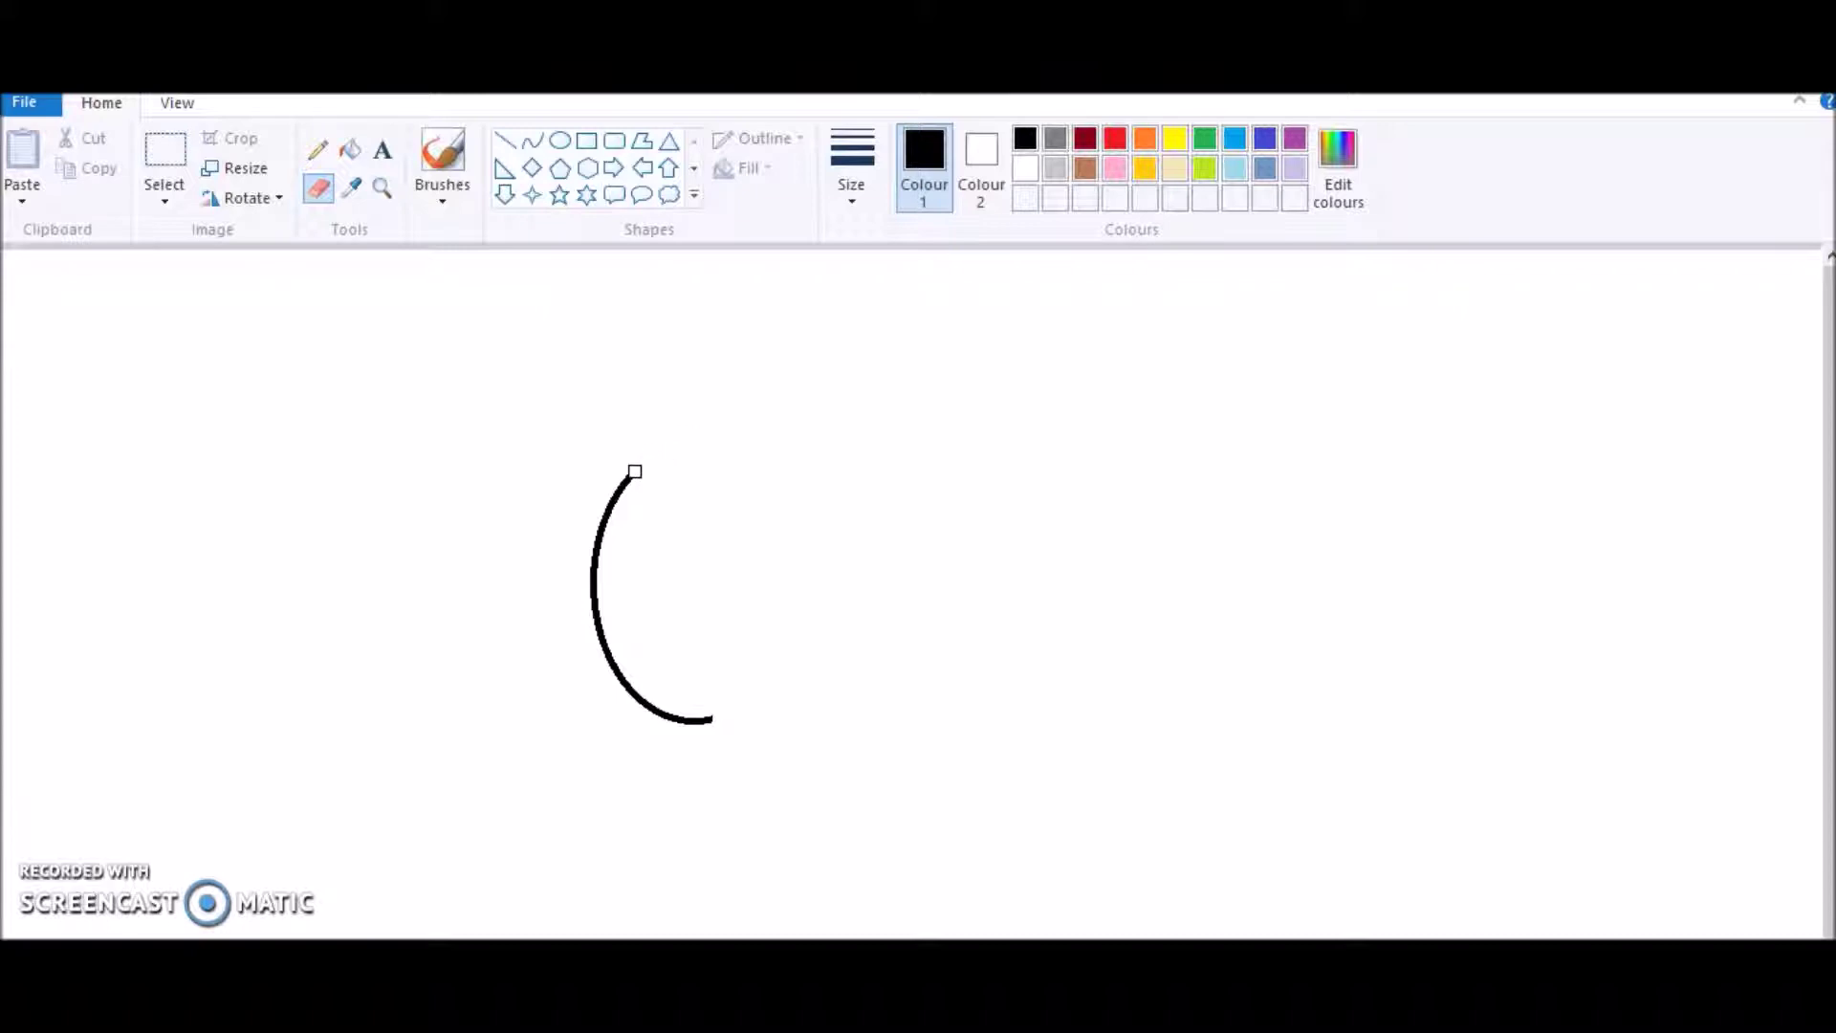
# Draw a small curved hair tuft at the upper end of the face outline with the Curve tool.
pyautogui.click(533, 140)
pyautogui.moveTo(618, 431)
pyautogui.mouseDown()
pyautogui.moveTo(643, 452)
pyautogui.moveTo(639, 493)
pyautogui.mouseUp()
pyautogui.click(638, 493)
pyautogui.click(760, 440)
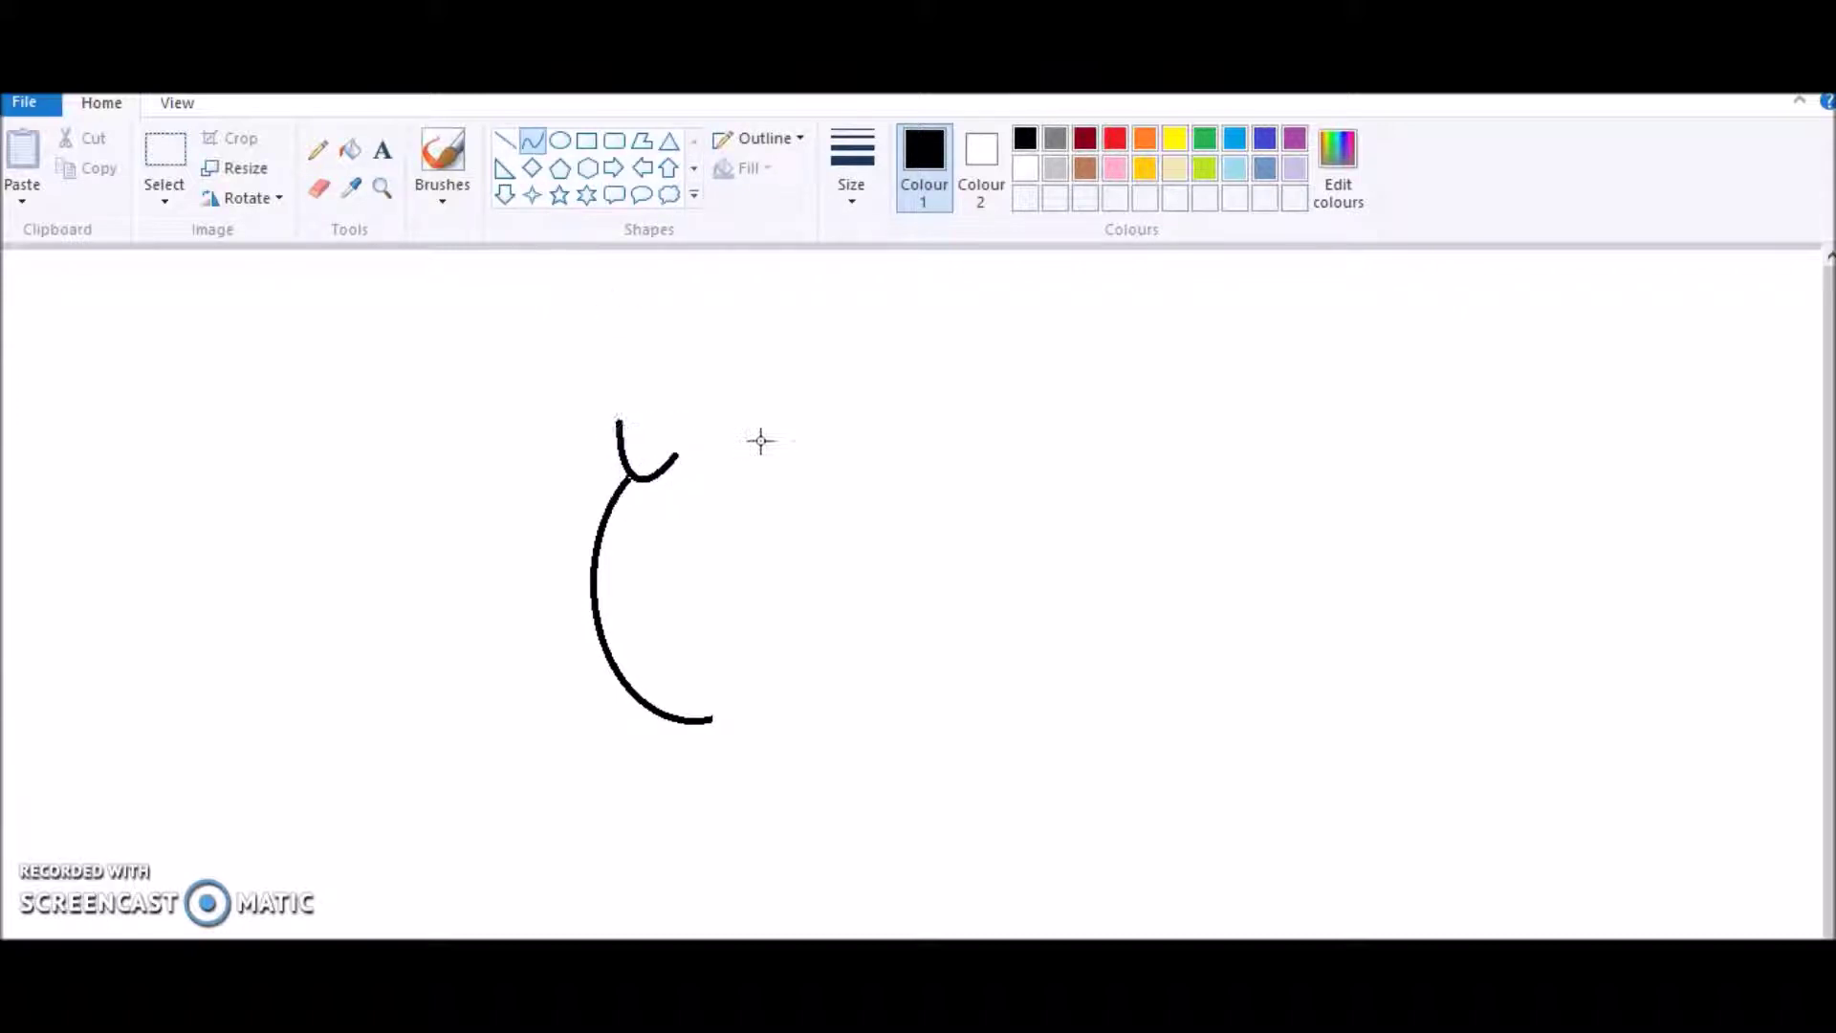
# Draw the wavy top edge of the hair from the tuft up to the crown.
pyautogui.moveTo(634, 421); pyautogui.dragTo(675, 421)
pyautogui.moveTo(650, 423); pyautogui.dragTo(660, 433)
pyautogui.moveTo(692, 421); pyautogui.dragTo(708, 402)
pyautogui.click(776, 421)
pyautogui.hotkey('ctrl', 'z')
pyautogui.moveTo(733, 409); pyautogui.dragTo(695, 402)
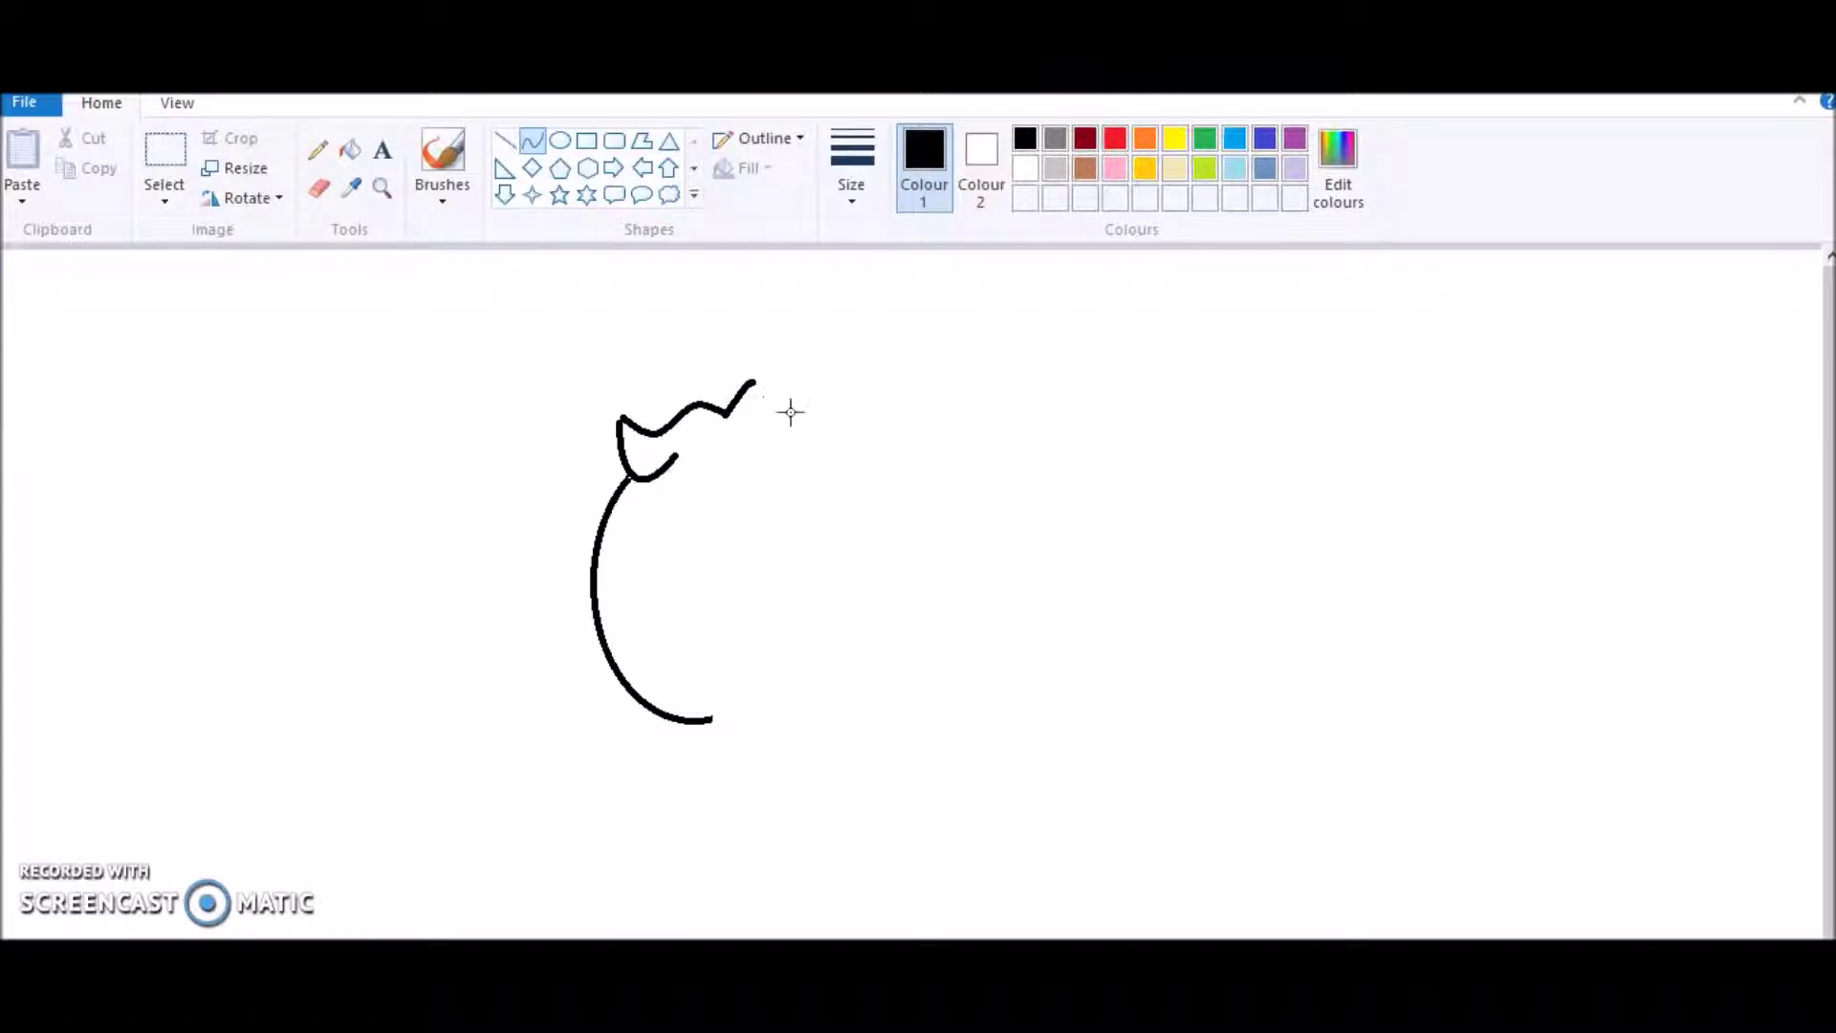
# Continue the outline from the crown down the back of the head and along the jaw with curves.
pyautogui.moveTo(763, 385)
pyautogui.mouseDown()
pyautogui.moveTo(812, 419)
pyautogui.moveTo(848, 541)
pyautogui.moveTo(850, 483)
pyautogui.moveTo(861, 496)
pyautogui.moveTo(869, 580)
pyautogui.moveTo(758, 704)
pyautogui.moveTo(840, 648)
pyautogui.moveTo(803, 721)
pyautogui.moveTo(857, 701)
pyautogui.moveTo(833, 666)
pyautogui.mouseUp()
pyautogui.click(773, 388)
pyautogui.click(861, 433)
pyautogui.click(813, 419)
pyautogui.click(814, 419)
pyautogui.click(876, 491)
pyautogui.click(848, 586)
# Add a small oval ear where the back of the head meets the jaw and erase its inner edge.
pyautogui.click(560, 141)
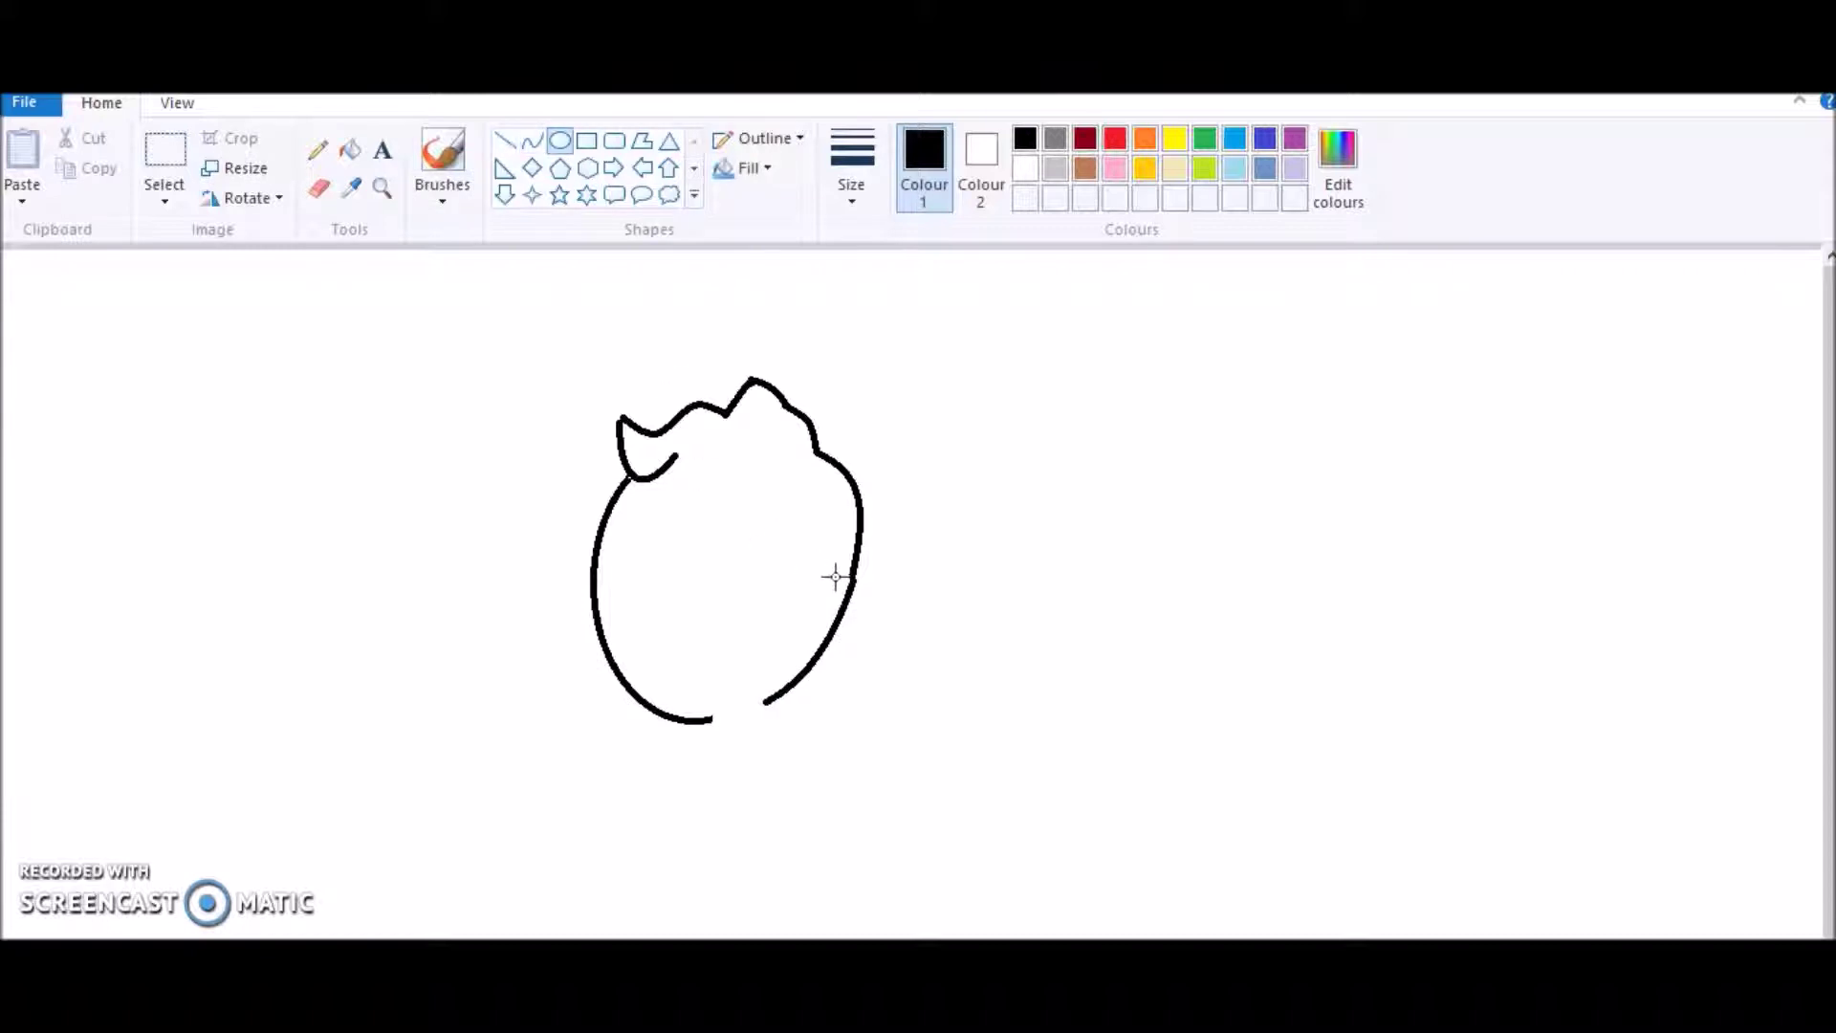
pyautogui.moveTo(834, 577)
pyautogui.mouseDown()
pyautogui.moveTo(887, 633)
pyautogui.moveTo(843, 599)
pyautogui.mouseUp()
pyautogui.click(318, 187)
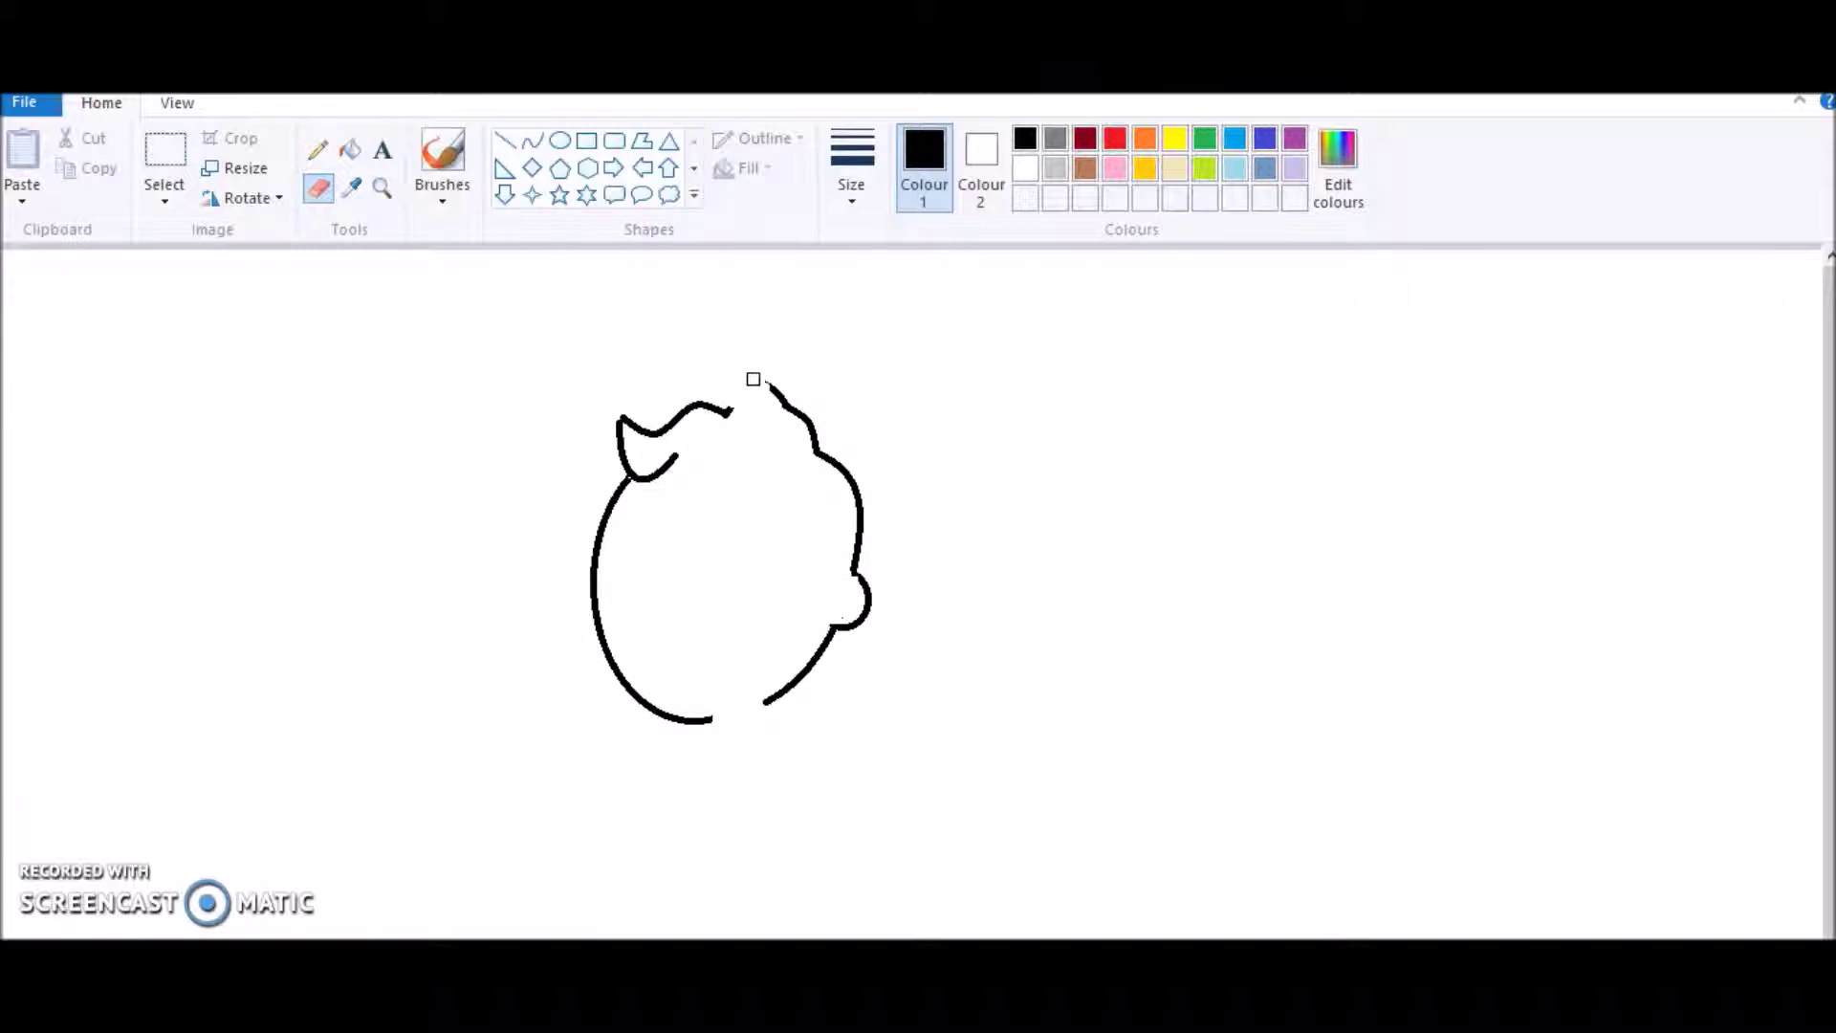
# Erase the hair outline behind the crown and redraw the back of the head as a fuller curve rising from the ear.
pyautogui.moveTo(744, 381); pyautogui.dragTo(848, 485)
pyautogui.click(532, 140)
pyautogui.moveTo(854, 579)
pyautogui.mouseDown()
pyautogui.moveTo(869, 448)
pyautogui.moveTo(907, 486)
pyautogui.mouseUp()
pyautogui.hotkey('ctrl', 'z')
pyautogui.moveTo(854, 576); pyautogui.dragTo(848, 450)
pyautogui.moveTo(843, 513); pyautogui.dragTo(915, 487)
pyautogui.hotkey('ctrl', 'z')
pyautogui.moveTo(856, 575); pyautogui.dragTo(861, 458)
pyautogui.moveTo(872, 474); pyautogui.dragTo(915, 521)
pyautogui.hotkey('ctrl', 'z')
pyautogui.moveTo(857, 576)
pyautogui.mouseDown()
pyautogui.moveTo(817, 422)
pyautogui.moveTo(839, 440)
pyautogui.mouseUp()
pyautogui.moveTo(855, 507)
pyautogui.mouseDown()
pyautogui.moveTo(877, 513)
pyautogui.moveTo(800, 396)
pyautogui.mouseUp()
pyautogui.moveTo(820, 415); pyautogui.dragTo(840, 400)
pyautogui.moveTo(835, 415); pyautogui.dragTo(751, 375)
pyautogui.moveTo(764, 386)
pyautogui.mouseDown()
pyautogui.moveTo(802, 360)
pyautogui.moveTo(729, 412)
pyautogui.mouseUp()
pyautogui.hotkey('ctrl', 'z')
pyautogui.moveTo(757, 393)
pyautogui.mouseDown()
pyautogui.moveTo(758, 361)
pyautogui.moveTo(762, 393)
pyautogui.moveTo(721, 406)
pyautogui.moveTo(756, 375)
pyautogui.mouseUp()
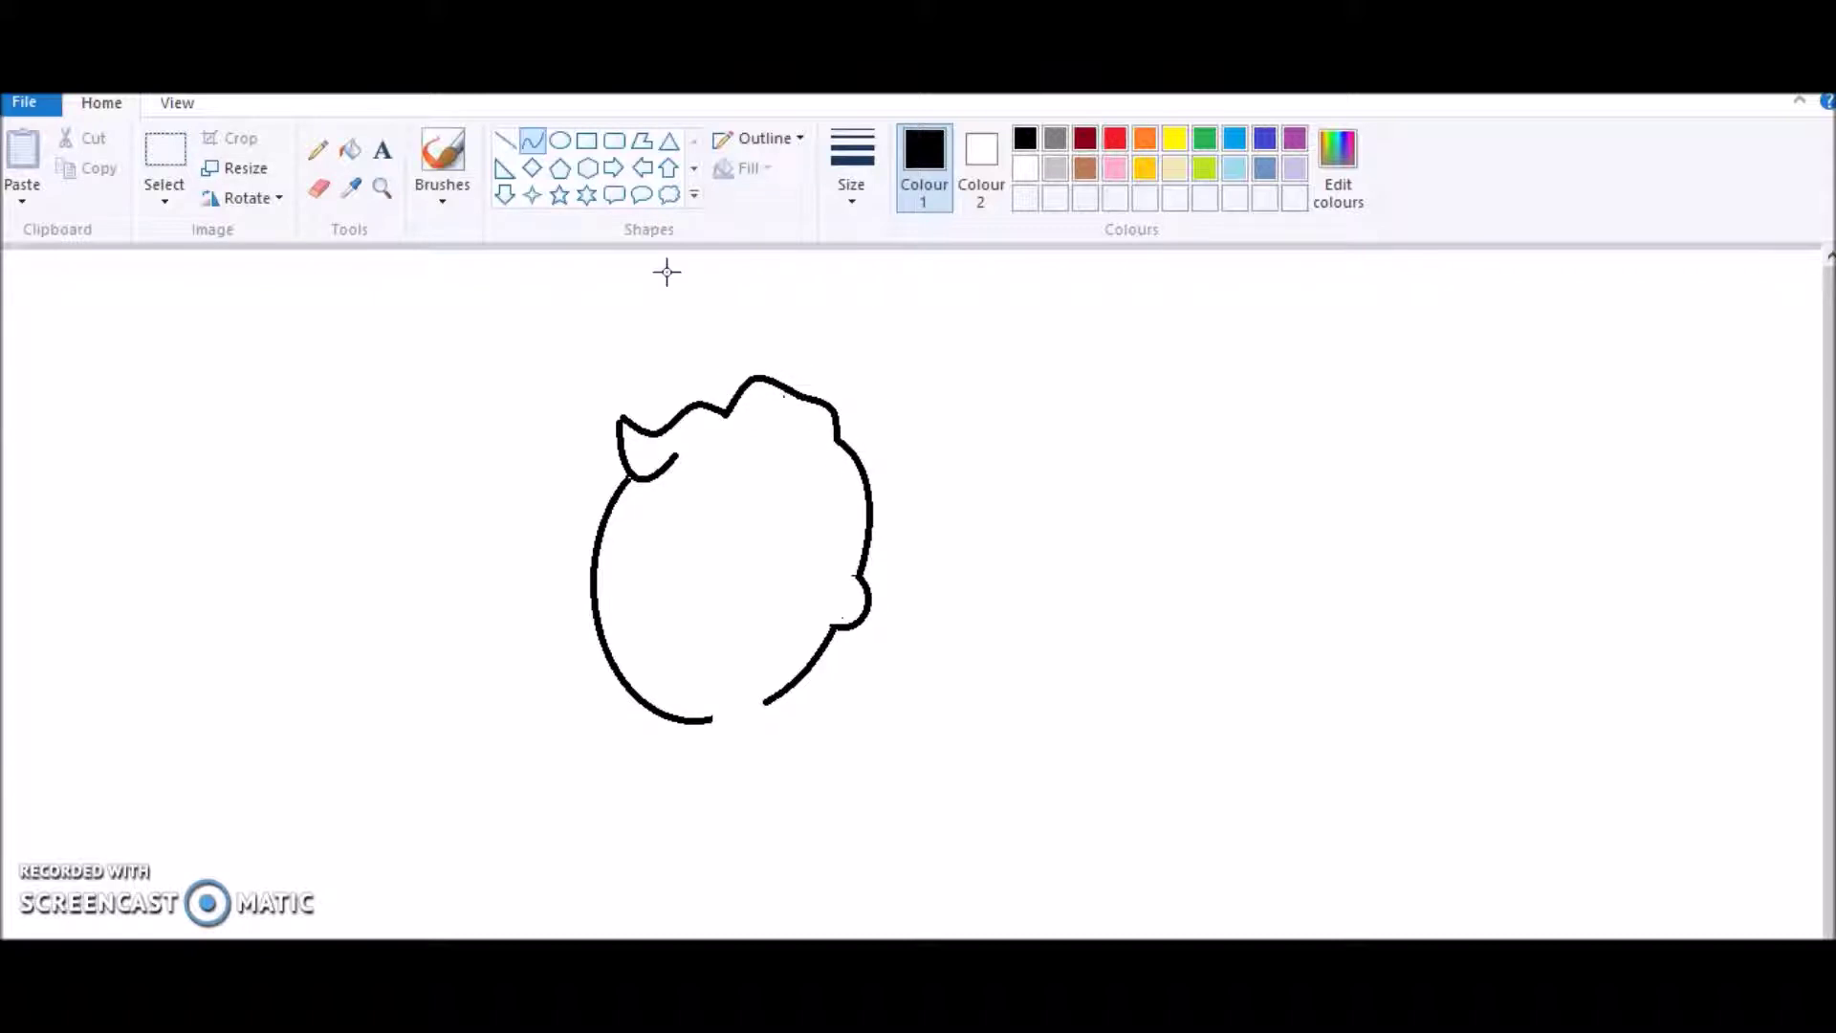
# Undo the last crown curves and redraw the hair outline in soft bumps from the back of the head to the crown.
pyautogui.hotkey('ctrl', 'z')
pyautogui.hotkey('ctrl', 'z')
pyautogui.hotkey('ctrl', 'z')
pyautogui.hotkey('ctrl', 'y')
pyautogui.moveTo(840, 440)
pyautogui.mouseDown()
pyautogui.moveTo(786, 409)
pyautogui.moveTo(811, 406)
pyautogui.moveTo(727, 409)
pyautogui.moveTo(751, 377)
pyautogui.mouseUp()
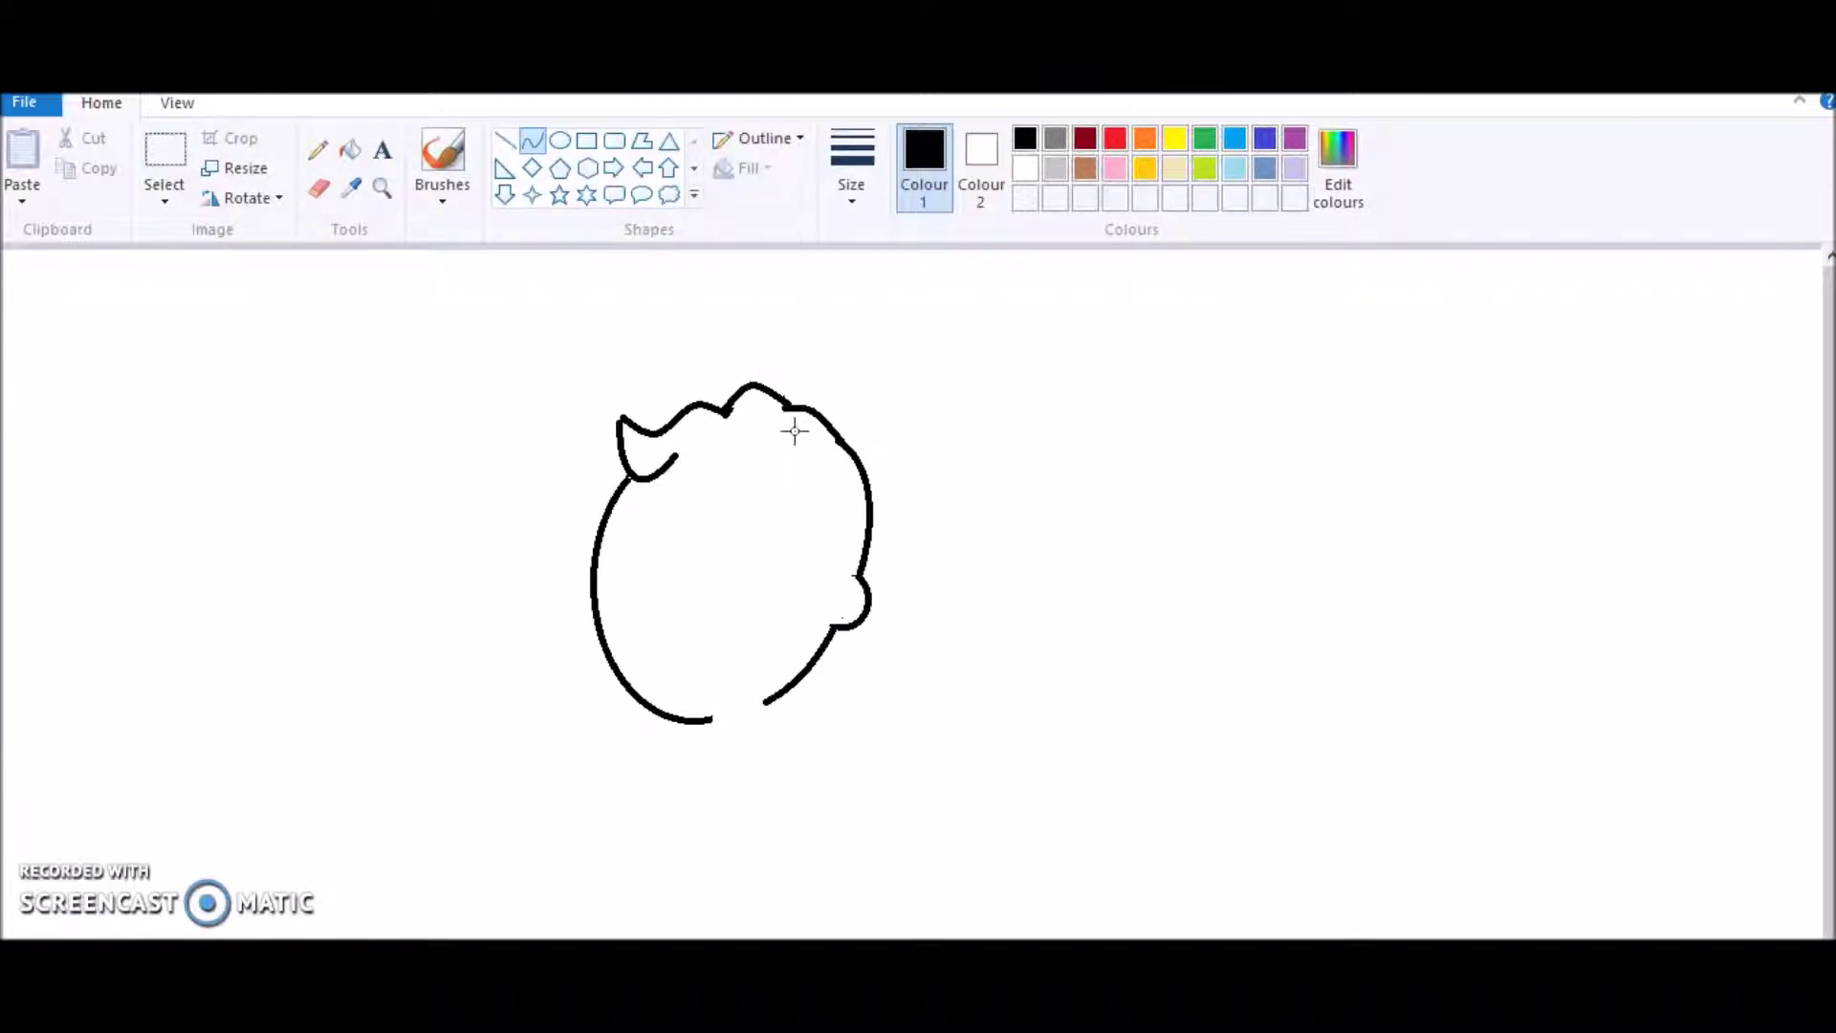
# Draw the curved sideburn edge from the back of the head to the temple, ending in a rounded curl.
pyautogui.moveTo(865, 557); pyautogui.dragTo(809, 501)
pyautogui.moveTo(838, 515); pyautogui.dragTo(842, 486)
pyautogui.click(843, 505)
pyautogui.click(946, 516)
pyautogui.click(828, 445)
pyautogui.hotkey('ctrl', 'z')
pyautogui.moveTo(808, 488)
pyautogui.mouseDown()
pyautogui.moveTo(795, 447)
pyautogui.moveTo(808, 494)
pyautogui.mouseUp()
pyautogui.click(830, 467)
pyautogui.click(828, 441)
# Draw the wavy fringe line across the forehead, starting from the temple curl.
pyautogui.moveTo(724, 463); pyautogui.dragTo(709, 466)
pyautogui.moveTo(745, 461); pyautogui.dragTo(747, 441)
pyautogui.hotkey('ctrl', 'z')
pyautogui.hotkey('ctrl', 'z')
pyautogui.moveTo(778, 461); pyautogui.dragTo(706, 475)
pyautogui.moveTo(738, 467)
pyautogui.mouseDown()
pyautogui.moveTo(736, 448)
pyautogui.moveTo(657, 470)
pyautogui.moveTo(672, 452)
pyautogui.moveTo(707, 472)
pyautogui.mouseUp()
# Refine the front of the fringe with short curves so that it joins the hair tuft.
pyautogui.click(318, 188)
pyautogui.click(533, 145)
pyautogui.click(710, 463)
pyautogui.hotkey('ctrl', 'z')
pyautogui.click(717, 464)
pyautogui.hotkey('ctrl', 'z')
pyautogui.click(708, 471)
pyautogui.moveTo(712, 460); pyautogui.dragTo(666, 464)
pyautogui.hotkey('ctrl', 'z')
pyautogui.moveTo(698, 460); pyautogui.dragTo(701, 471)
pyautogui.click(701, 461)
pyautogui.hotkey('ctrl', 'z')
pyautogui.click(677, 447)
pyautogui.click(946, 417)
# Draw short parallel curved sideburn strokes above the ear.
pyautogui.moveTo(868, 544)
pyautogui.mouseDown()
pyautogui.moveTo(813, 507)
pyautogui.moveTo(822, 535)
pyautogui.mouseUp()
pyautogui.click(841, 517)
pyautogui.click(841, 517)
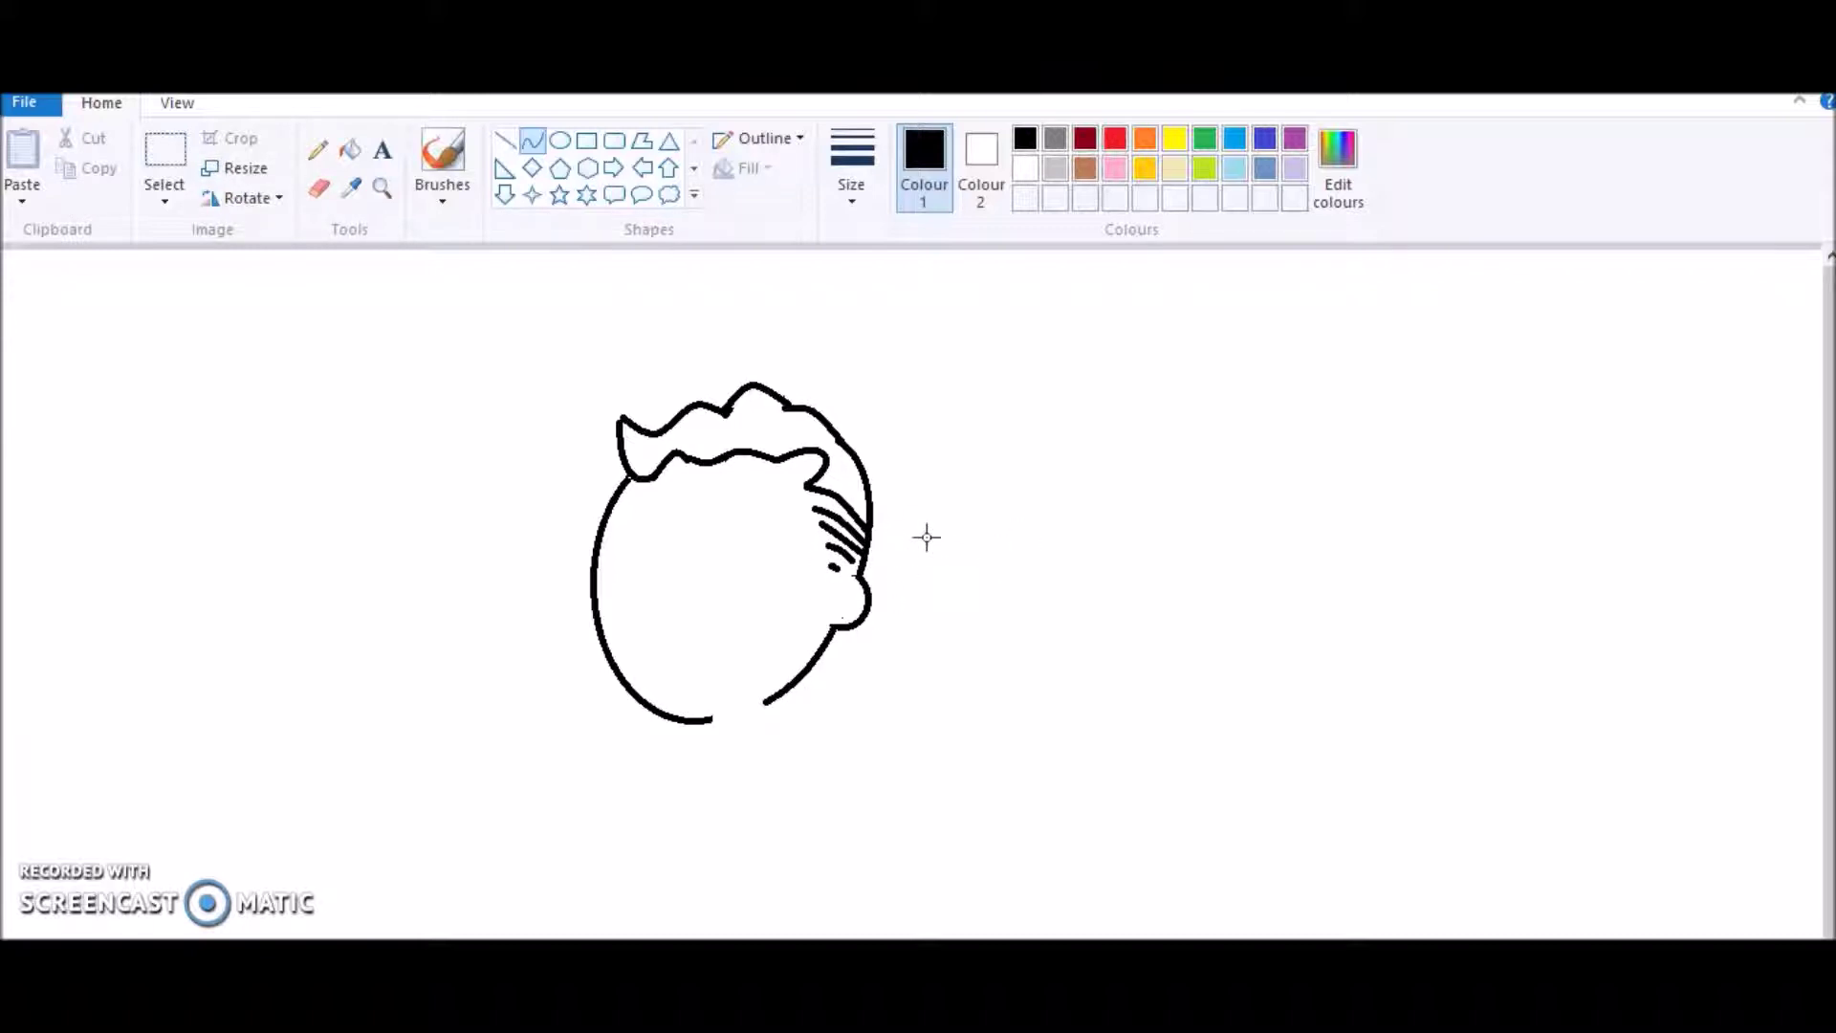
# Draw an upright oval eye near the front of the face and fill it with black.
pyautogui.hotkey('ctrl', 'pageup')
pyautogui.moveTo(1828, 459); pyautogui.dragTo(1828, 562)
pyautogui.hscroll(5, 918, 593)
pyautogui.scroll(-2, 1286, 502)
pyautogui.click(559, 145)
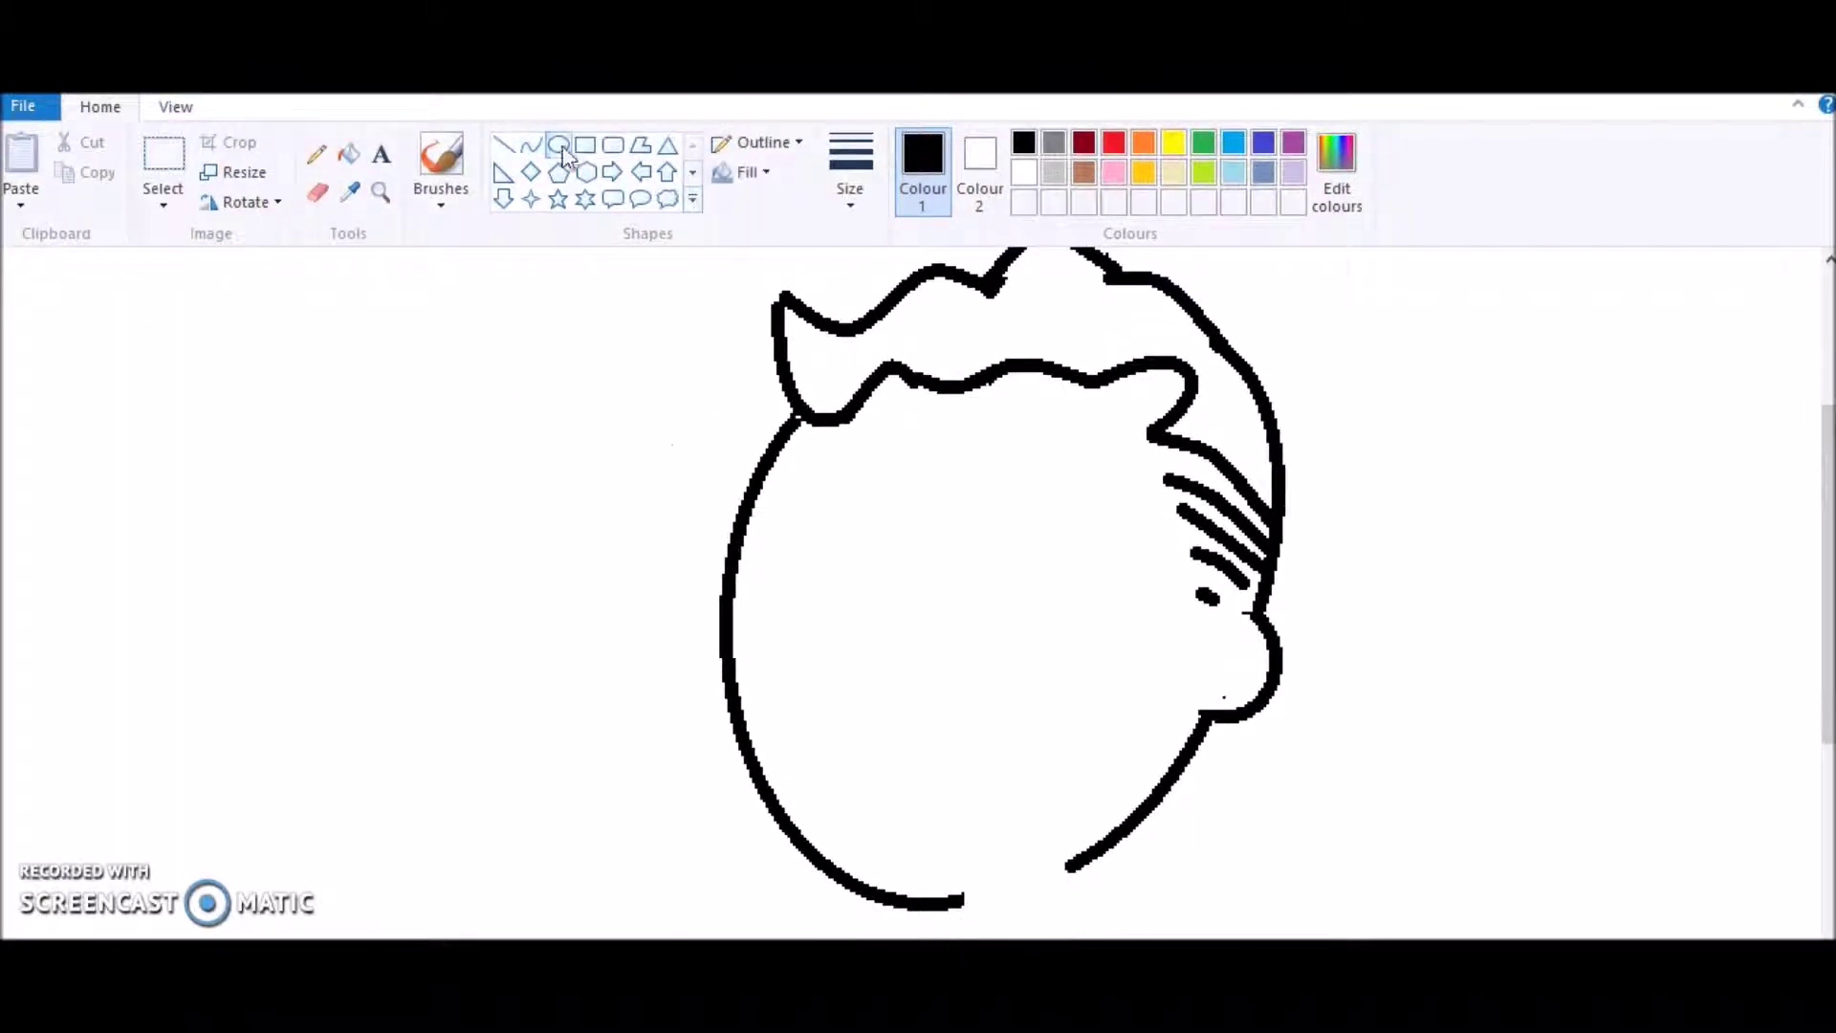
pyautogui.moveTo(805, 518); pyautogui.dragTo(839, 606)
pyautogui.click(349, 153)
pyautogui.click(817, 564)
# Draw a thin arched eyebrow over the eye, a thick one on the other side, and an angular nose between them.
pyautogui.click(531, 145)
pyautogui.moveTo(791, 488)
pyautogui.mouseDown()
pyautogui.moveTo(839, 466)
pyautogui.moveTo(814, 457)
pyautogui.mouseUp()
pyautogui.moveTo(1024, 453)
pyautogui.mouseDown()
pyautogui.moveTo(1084, 494)
pyautogui.moveTo(1008, 461)
pyautogui.mouseUp()
pyautogui.click(1398, 459)
pyautogui.moveTo(1040, 471); pyautogui.dragTo(1069, 494)
pyautogui.click(1461, 443)
pyautogui.moveTo(1042, 480); pyautogui.dragTo(1045, 475)
pyautogui.click(1360, 459)
pyautogui.moveTo(920, 533)
pyautogui.mouseDown()
pyautogui.moveTo(866, 648)
pyautogui.moveTo(851, 643)
pyautogui.moveTo(896, 598)
pyautogui.moveTo(840, 644)
pyautogui.moveTo(885, 687)
pyautogui.moveTo(911, 685)
pyautogui.moveTo(854, 644)
pyautogui.moveTo(914, 560)
pyautogui.moveTo(878, 623)
pyautogui.mouseUp()
pyautogui.click(1014, 615)
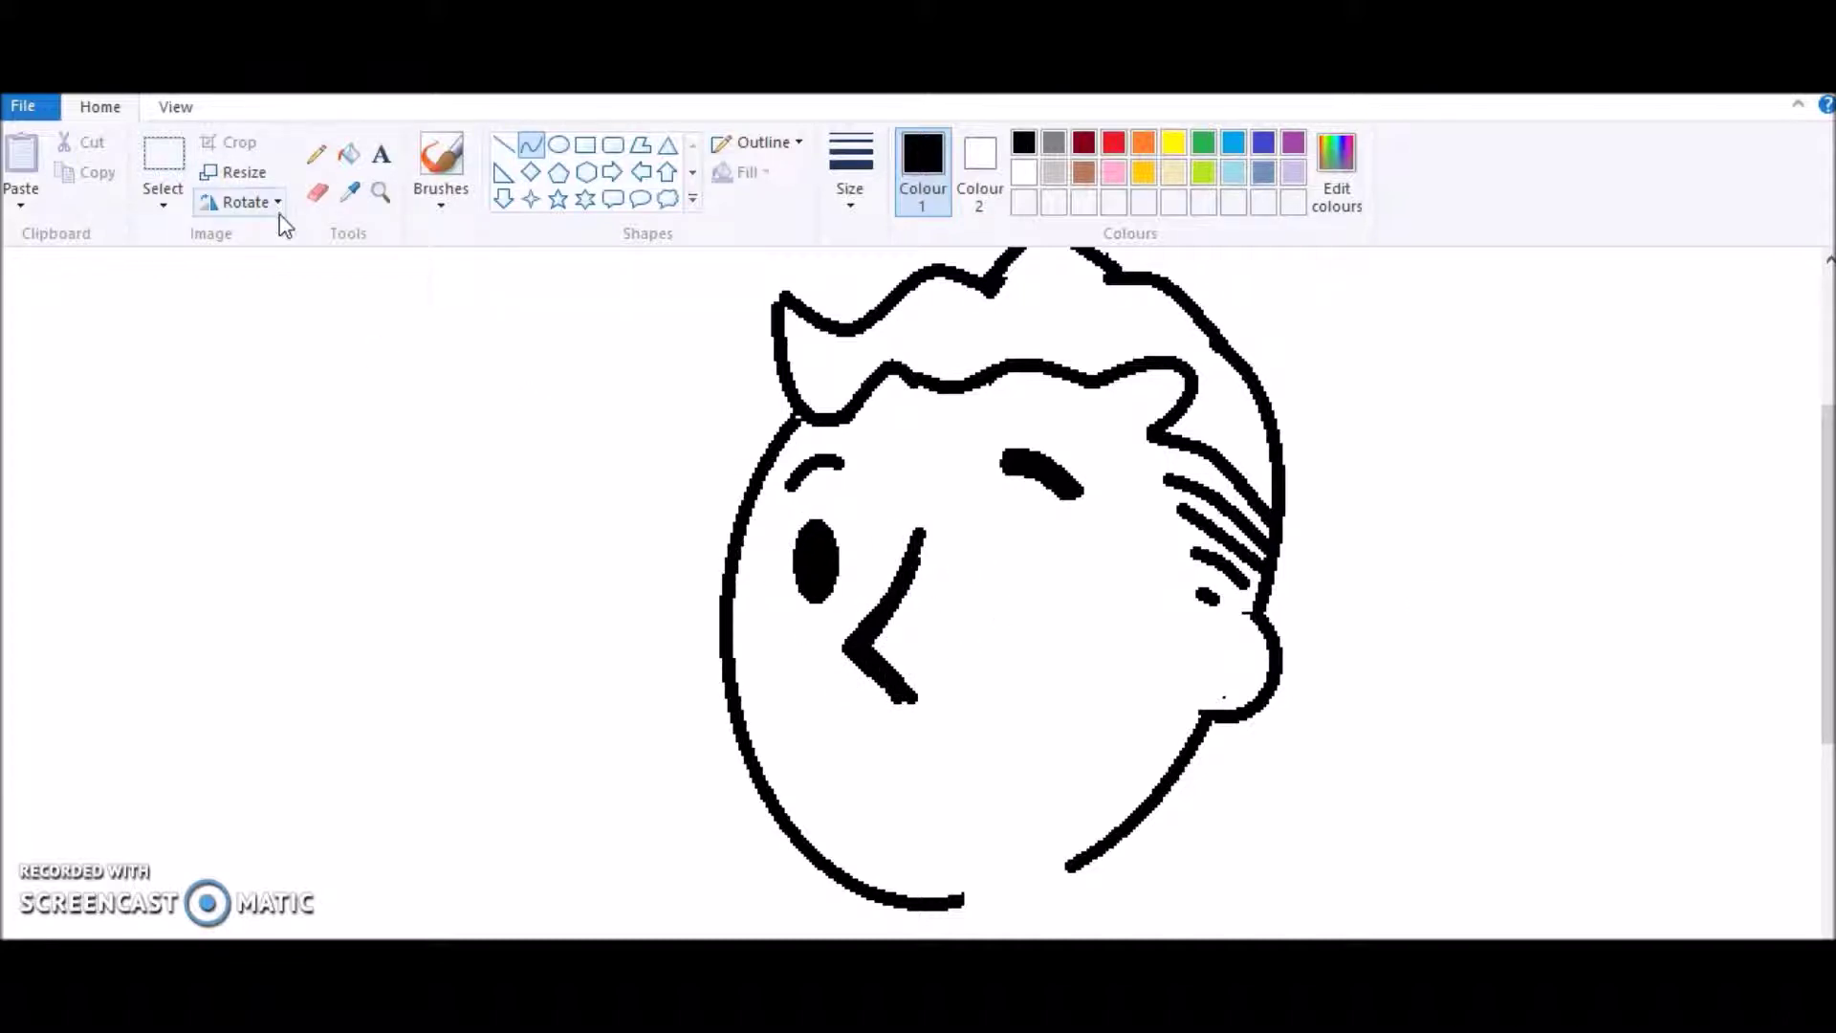
# Draw the curved upper line of the smile with a pointed corner shape at each end.
pyautogui.moveTo(1010, 719)
pyautogui.mouseDown()
pyautogui.moveTo(1026, 788)
pyautogui.moveTo(1034, 742)
pyautogui.moveTo(1039, 780)
pyautogui.mouseUp()
pyautogui.click(1057, 728)
pyautogui.click(1058, 727)
pyautogui.moveTo(777, 734)
pyautogui.mouseDown()
pyautogui.moveTo(773, 781)
pyautogui.moveTo(779, 732)
pyautogui.moveTo(1013, 719)
pyautogui.mouseUp()
pyautogui.hotkey('ctrl', 'z')
pyautogui.click(764, 750)
pyautogui.click(761, 751)
pyautogui.moveTo(845, 742); pyautogui.dragTo(938, 756)
pyautogui.click(860, 746)
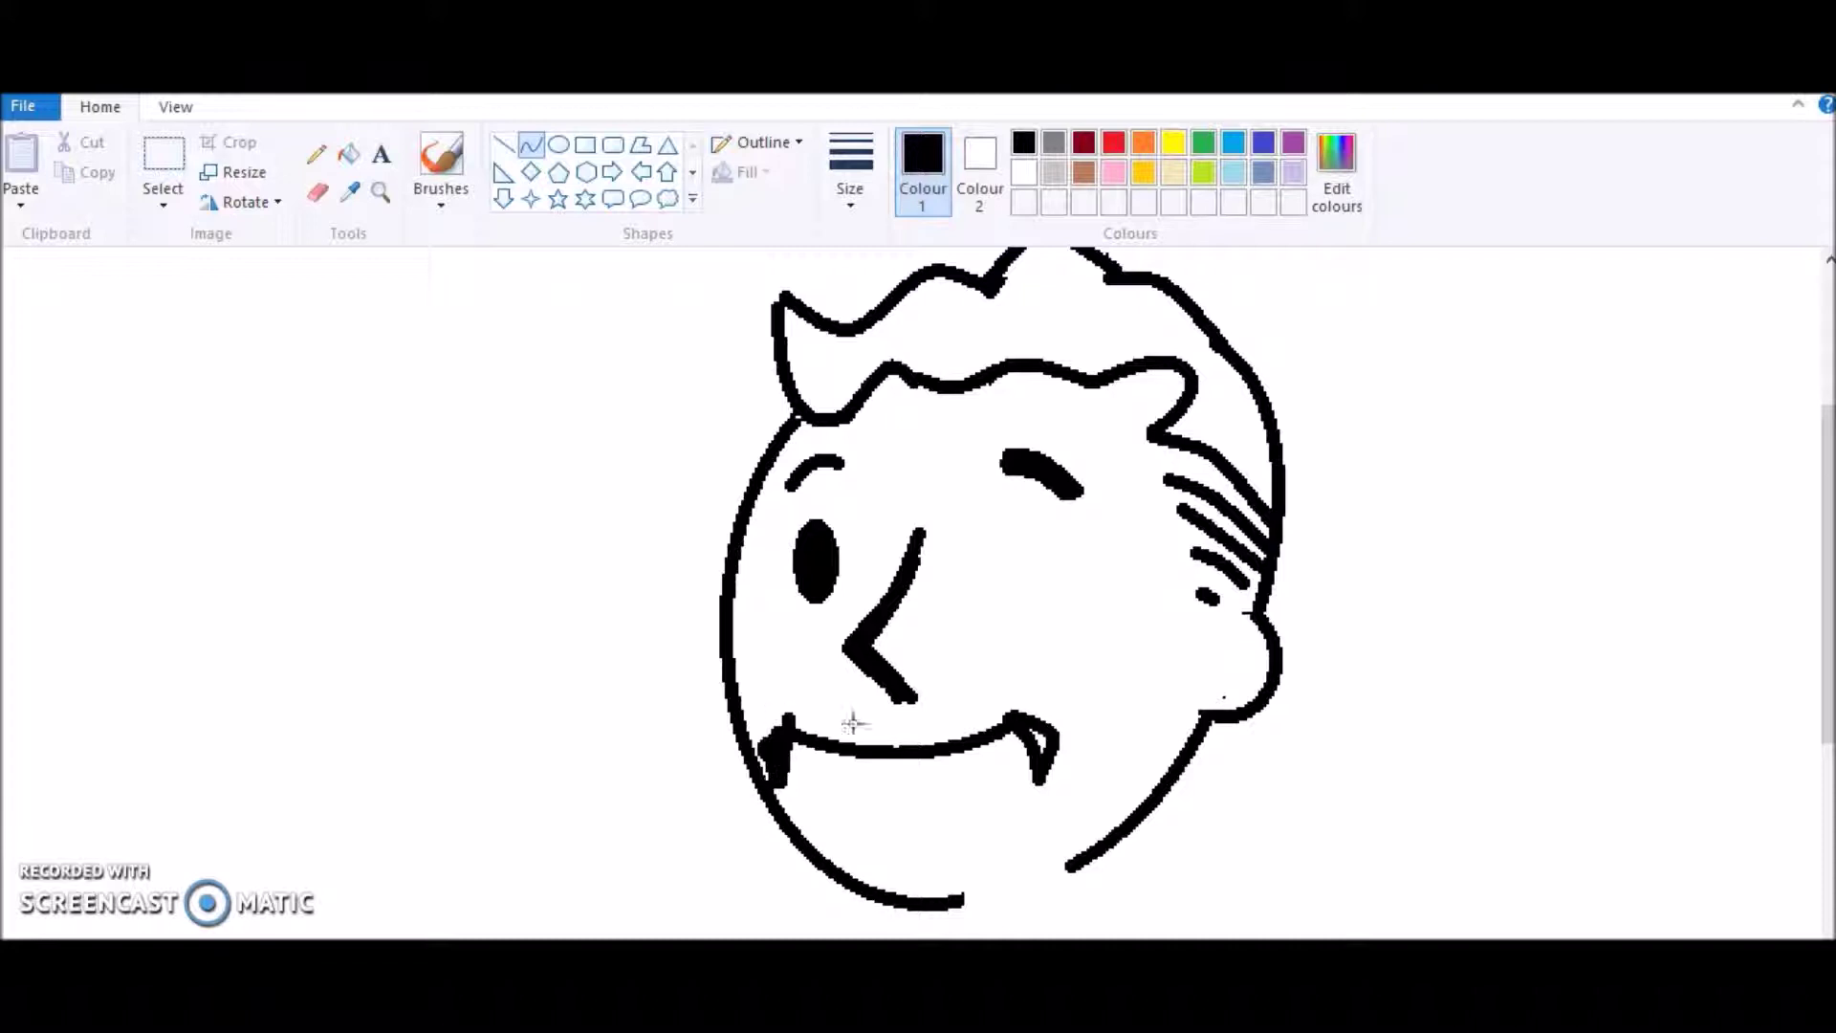
# Draw the curved lower line of the smile and a short crease beneath it.
pyautogui.moveTo(1041, 776)
pyautogui.mouseDown()
pyautogui.moveTo(926, 794)
pyautogui.moveTo(779, 770)
pyautogui.mouseUp()
pyautogui.moveTo(899, 779)
pyautogui.mouseDown()
pyautogui.moveTo(848, 875)
pyautogui.moveTo(929, 847)
pyautogui.moveTo(896, 827)
pyautogui.moveTo(926, 830)
pyautogui.mouseUp()
pyautogui.click(1258, 812)
pyautogui.hotkey('ctrl', 'z')
pyautogui.moveTo(896, 831)
pyautogui.mouseDown()
pyautogui.moveTo(884, 843)
pyautogui.moveTo(915, 840)
pyautogui.moveTo(884, 801)
pyautogui.mouseUp()
pyautogui.hotkey('ctrl', 'z')
pyautogui.hotkey('ctrl', 'z')
pyautogui.moveTo(871, 836); pyautogui.dragTo(922, 835)
pyautogui.moveTo(896, 838); pyautogui.dragTo(897, 846)
pyautogui.click(1011, 836)
# Draw a tapered winking eye under the thick eyebrow, and fill it and the open mouth corner with black.
pyautogui.moveTo(981, 551)
pyautogui.mouseDown()
pyautogui.moveTo(1052, 585)
pyautogui.moveTo(983, 551)
pyautogui.mouseUp()
pyautogui.moveTo(1019, 563)
pyautogui.mouseDown()
pyautogui.moveTo(1037, 536)
pyautogui.moveTo(1017, 566)
pyautogui.moveTo(983, 552)
pyautogui.mouseUp()
pyautogui.hotkey('ctrl', 'z')
pyautogui.moveTo(1031, 564); pyautogui.dragTo(1010, 523)
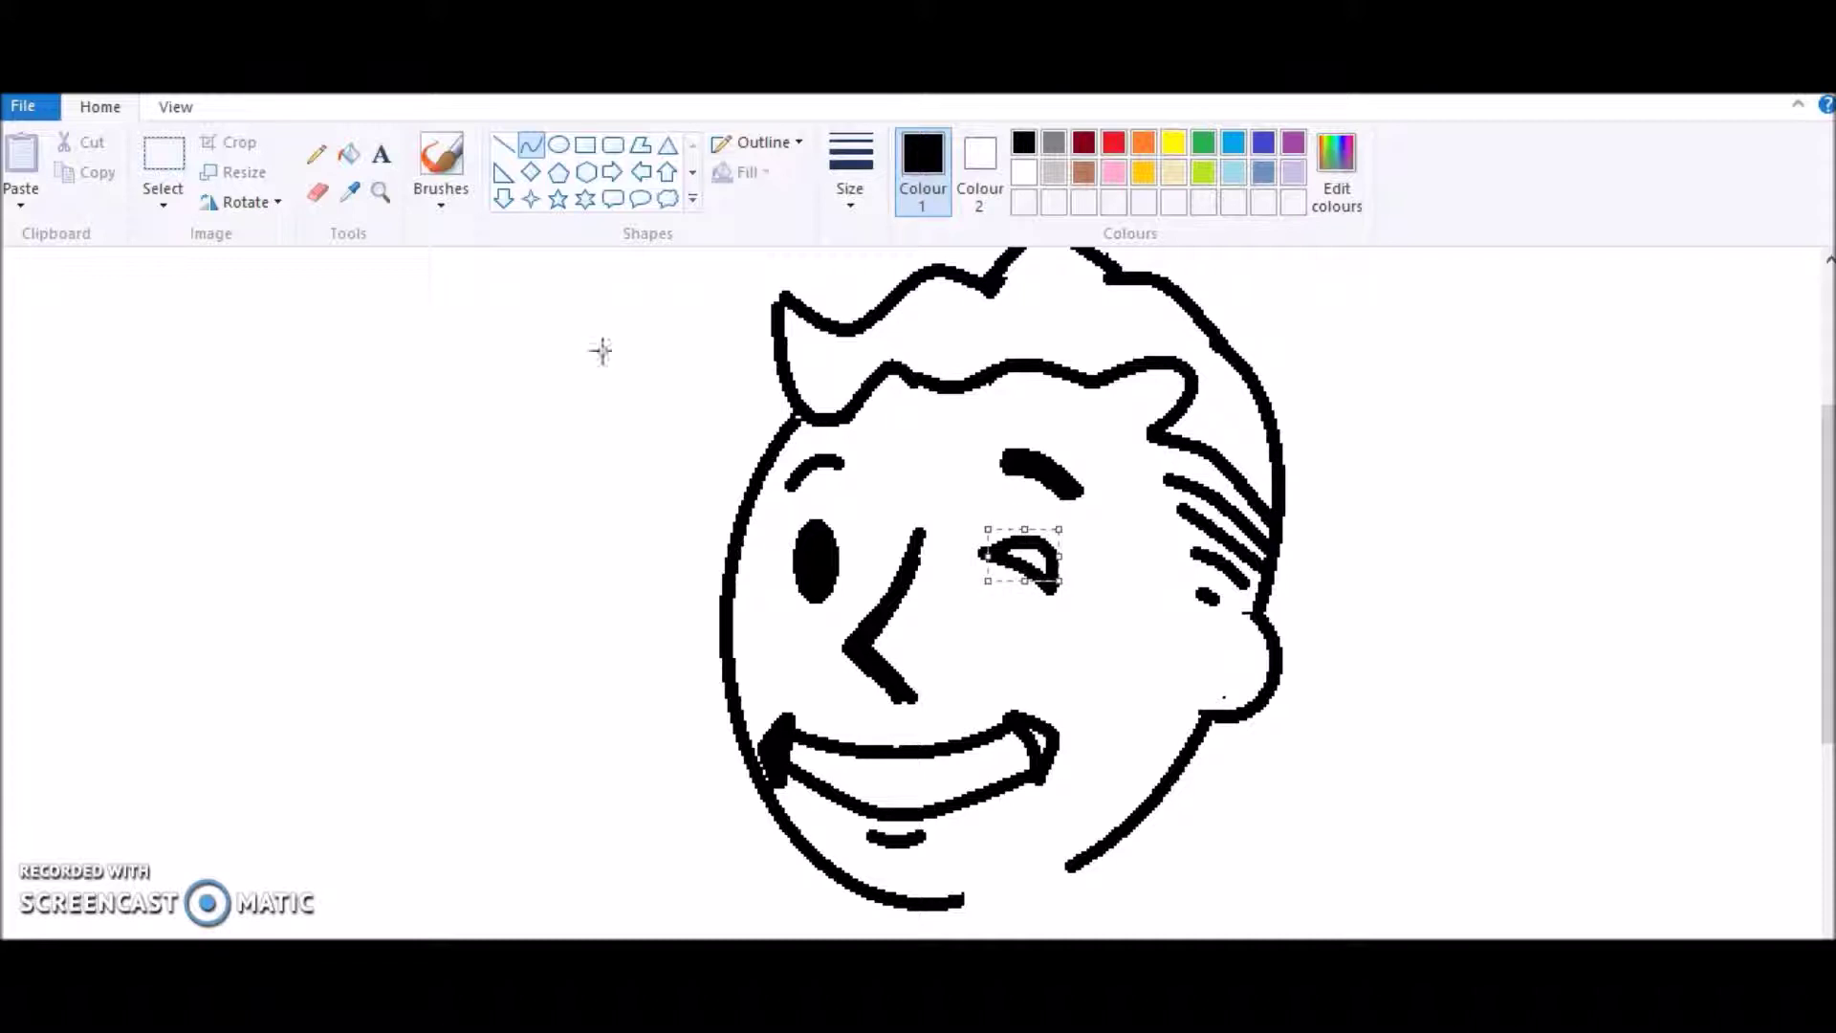
pyautogui.click(349, 154)
pyautogui.click(1030, 540)
pyautogui.click(1041, 736)
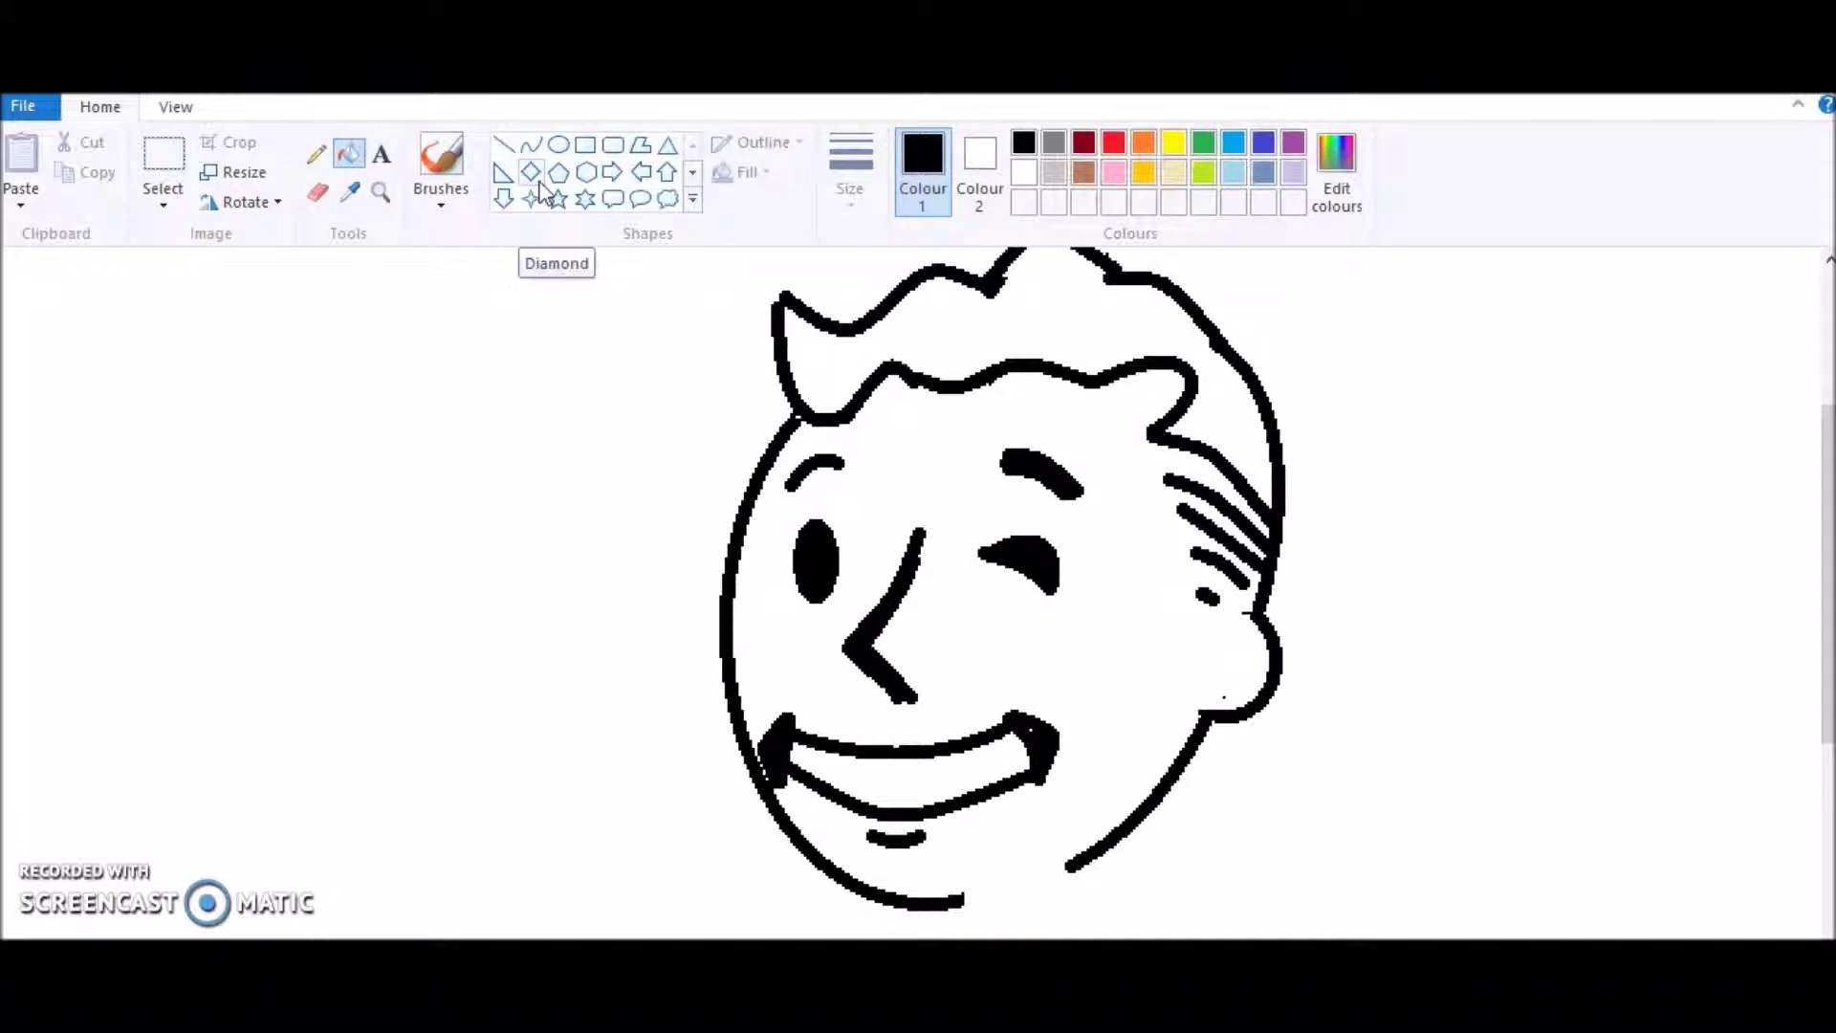
# Select the facial features and move them slightly toward the ear, away from the front of the face.
pyautogui.hotkey('ctrl', 'pagedown')
pyautogui.hotkey('ctrl', 'pageup')
pyautogui.moveTo(1828, 468); pyautogui.dragTo(1828, 567)
pyautogui.hscroll(4, 909, 592)
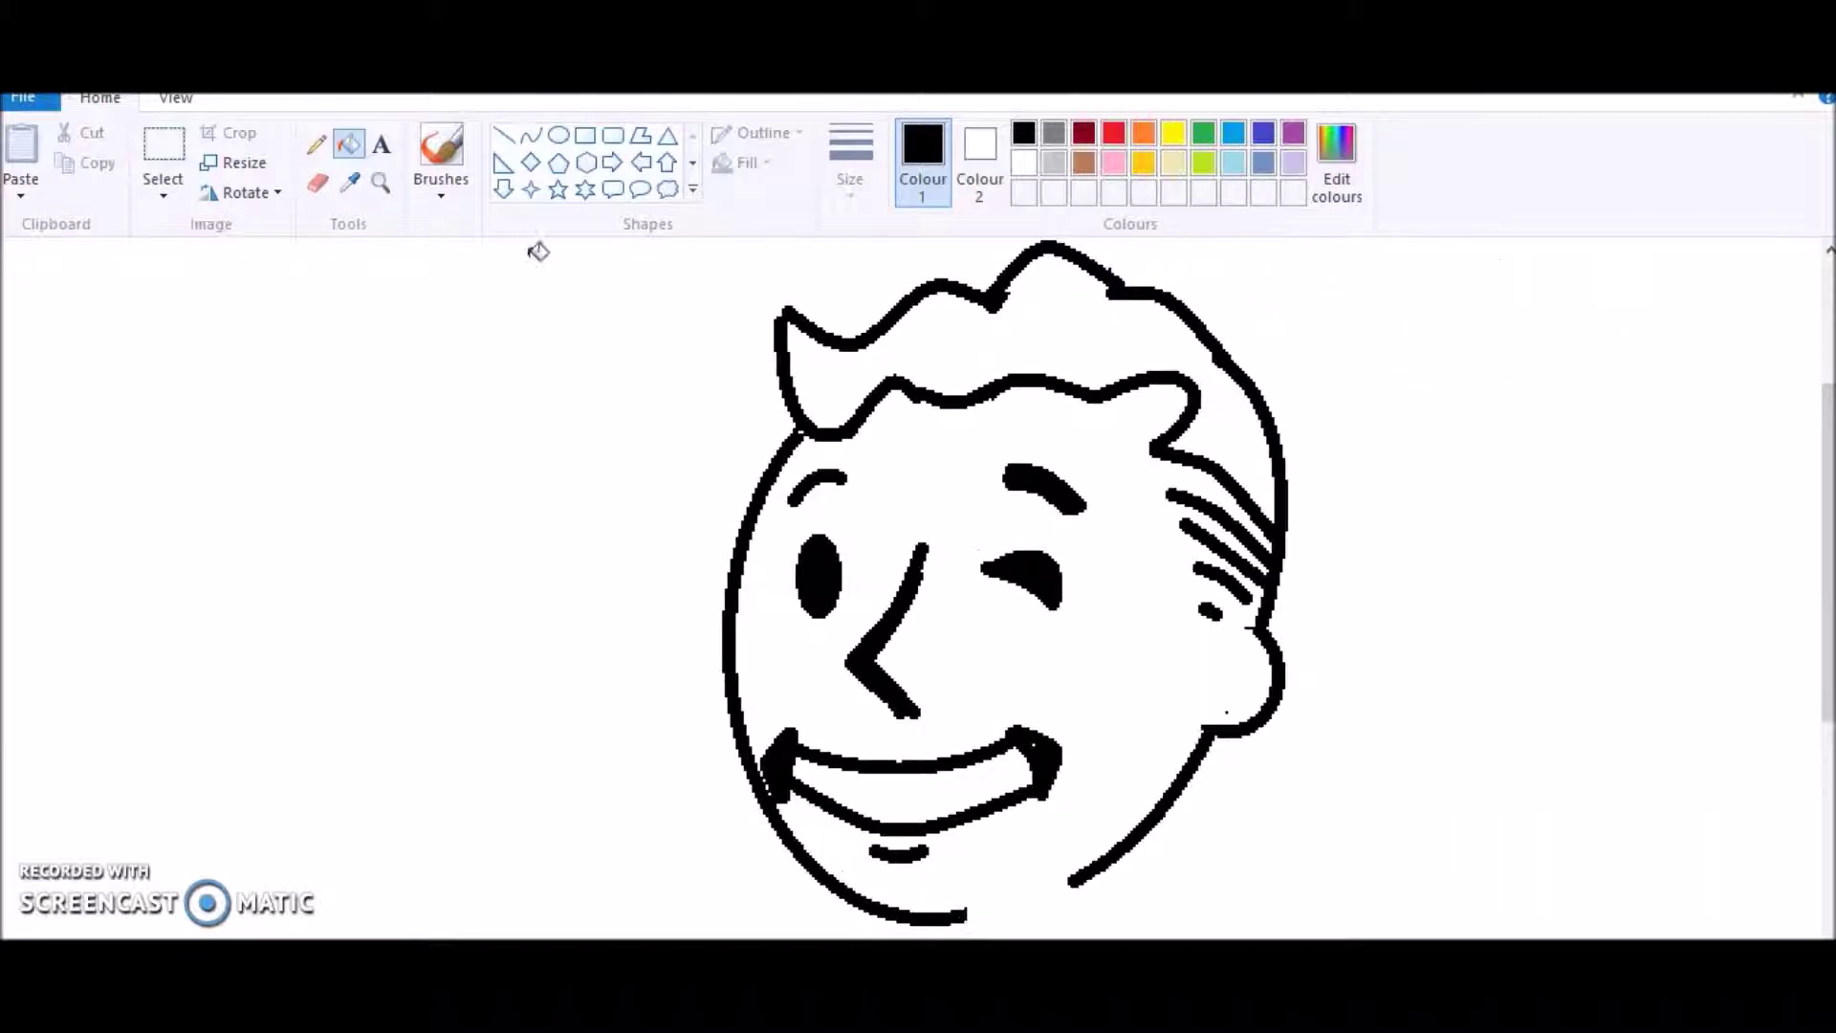
pyautogui.click(163, 153)
pyautogui.moveTo(756, 442); pyautogui.dragTo(1091, 868)
pyautogui.moveTo(913, 707); pyautogui.dragTo(937, 702)
pyautogui.click(726, 446)
# Erase the old front face outline and extend the jaw curve toward the chin.
pyautogui.click(316, 182)
pyautogui.moveTo(736, 492)
pyautogui.mouseDown()
pyautogui.moveTo(734, 738)
pyautogui.moveTo(779, 798)
pyautogui.moveTo(836, 864)
pyautogui.moveTo(1099, 861)
pyautogui.moveTo(1176, 813)
pyautogui.moveTo(1063, 895)
pyautogui.mouseUp()
pyautogui.click(531, 135)
pyautogui.moveTo(1120, 850)
pyautogui.mouseDown()
pyautogui.moveTo(1014, 914)
pyautogui.moveTo(1058, 893)
pyautogui.mouseUp()
pyautogui.click(1276, 806)
pyautogui.click(77, 63)
pyautogui.click(77, 63)
pyautogui.click(734, 765)
# Redraw the front face outline as an outward curve from the chin up to the hair tuft.
pyautogui.moveTo(879, 915); pyautogui.dragTo(779, 499)
pyautogui.moveTo(805, 620); pyautogui.dragTo(720, 627)
pyautogui.moveTo(847, 806); pyautogui.dragTo(784, 824)
pyautogui.click(77, 63)
pyautogui.moveTo(892, 925); pyautogui.dragTo(780, 492)
pyautogui.moveTo(873, 861)
pyautogui.mouseDown()
pyautogui.moveTo(741, 823)
pyautogui.moveTo(758, 882)
pyautogui.moveTo(690, 684)
pyautogui.mouseUp()
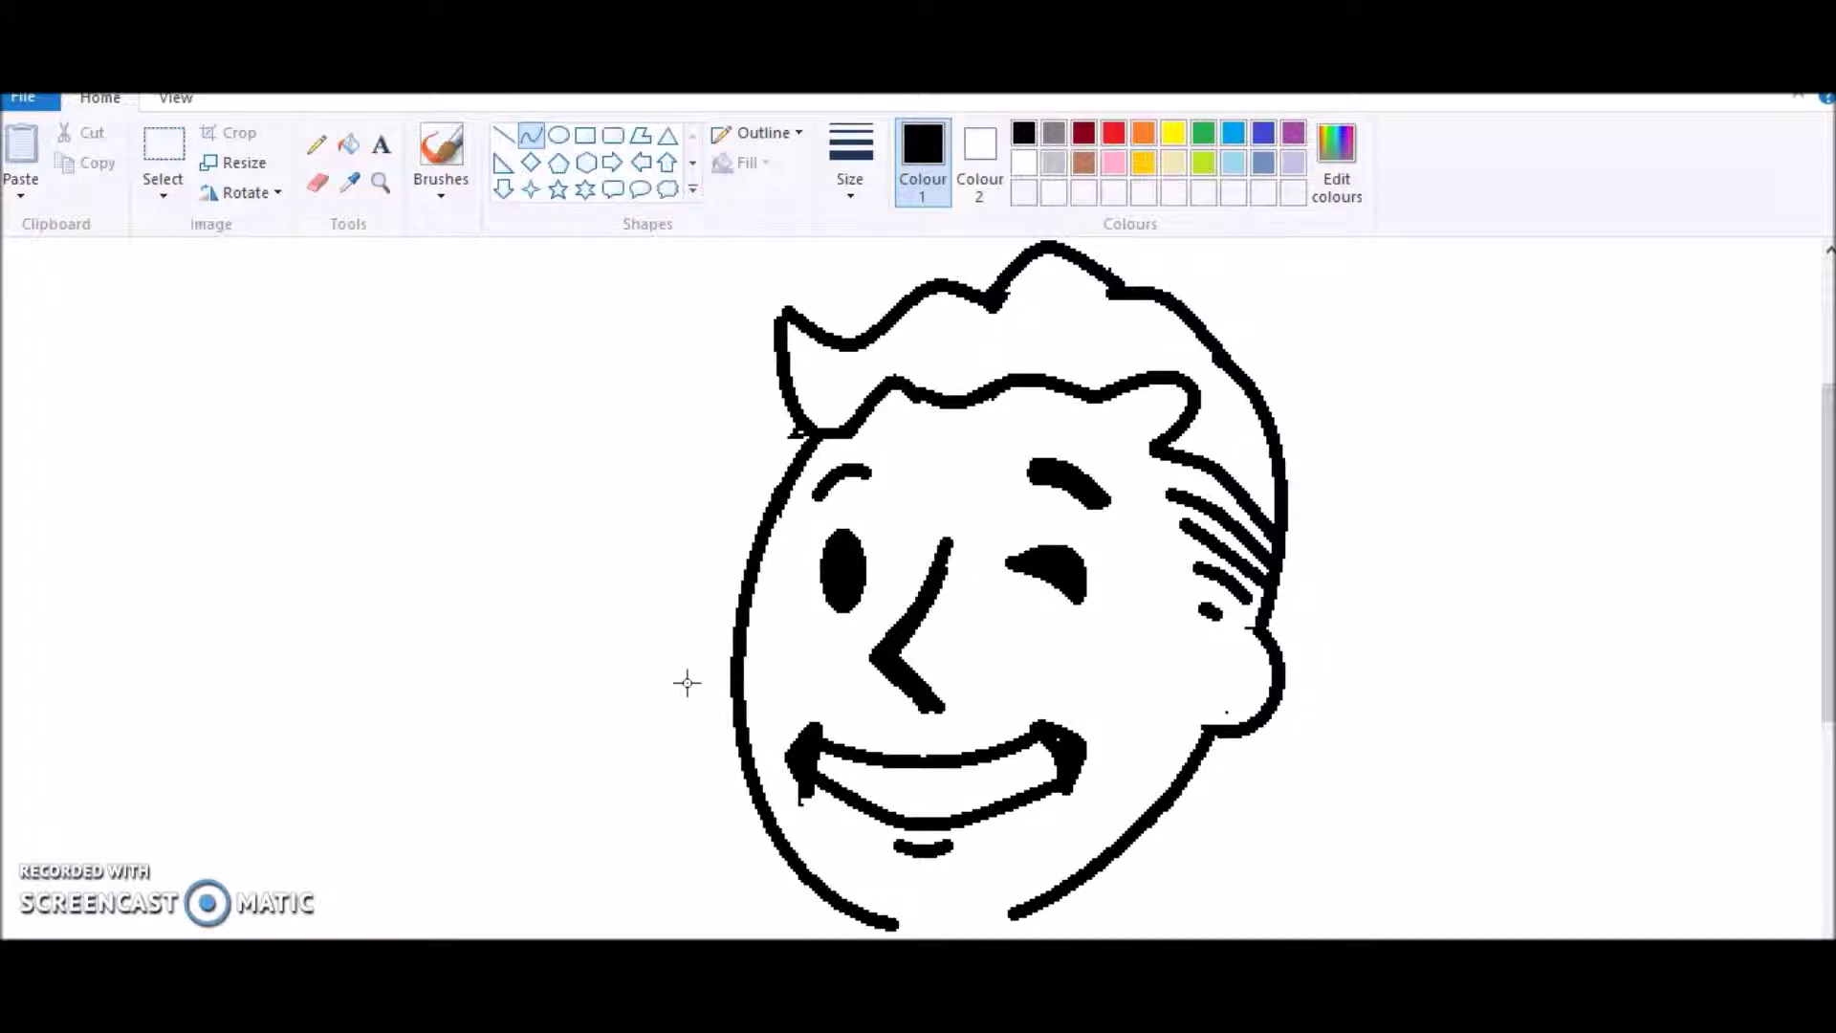
# Draw a small curved far ear on the front edge of the face, just below the hair tuft.
pyautogui.click(163, 153)
pyautogui.moveTo(814, 459)
pyautogui.mouseDown()
pyautogui.moveTo(1078, 806)
pyautogui.moveTo(814, 457)
pyautogui.mouseUp()
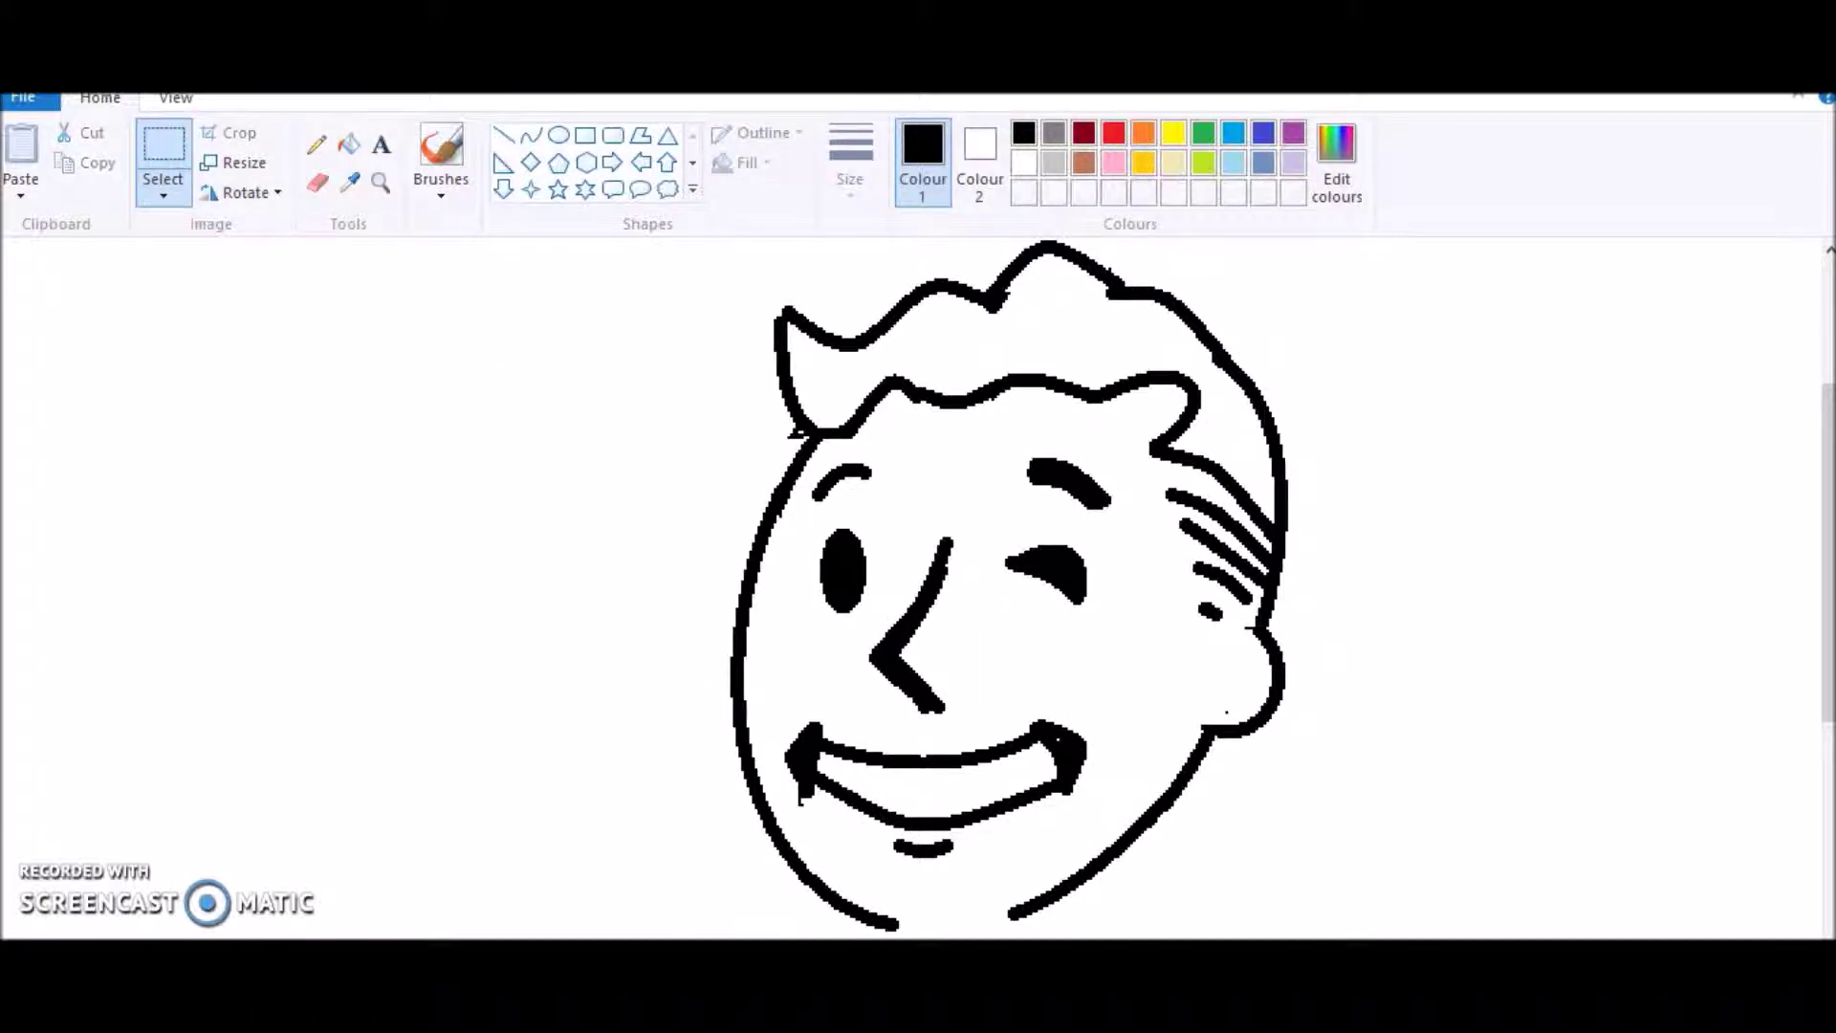
pyautogui.click(1659, 1000)
pyautogui.click(1810, 1000)
pyautogui.moveTo(1828, 521); pyautogui.dragTo(1829, 638)
pyautogui.hscroll(5, 1219, 566)
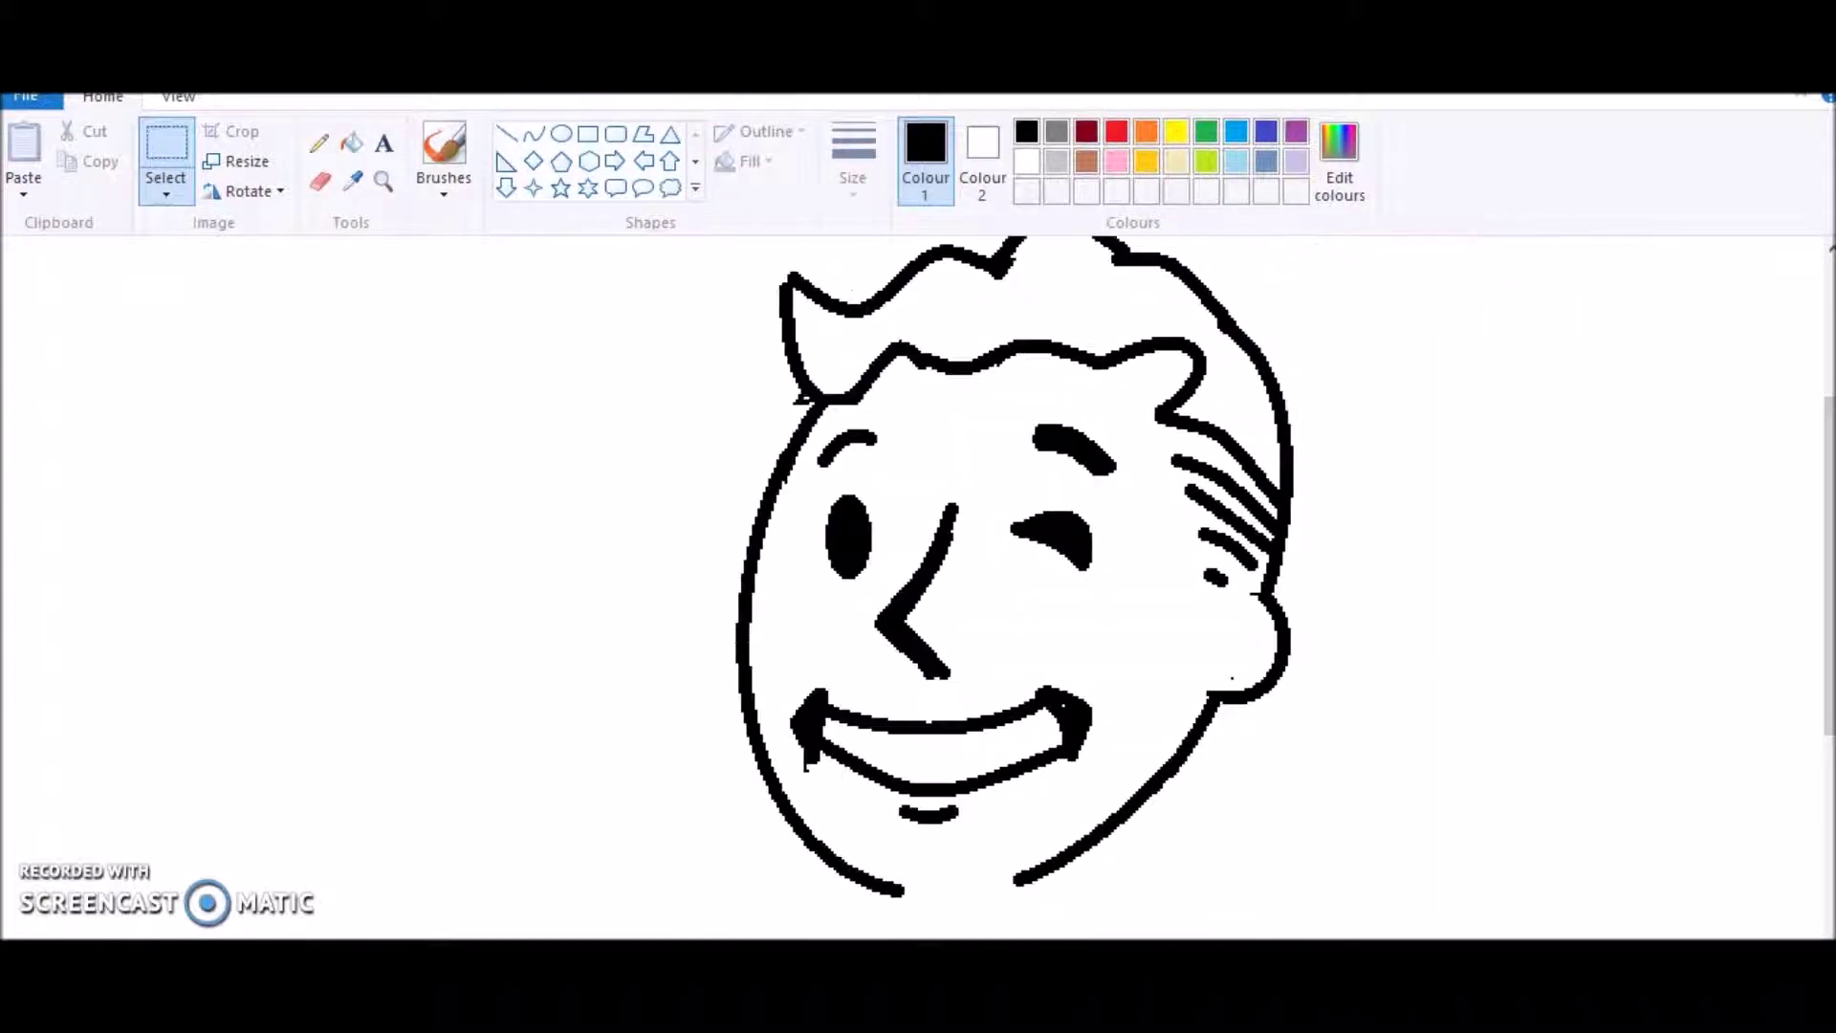
pyautogui.click(534, 134)
pyautogui.moveTo(784, 373)
pyautogui.mouseDown()
pyautogui.moveTo(726, 377)
pyautogui.moveTo(818, 373)
pyautogui.mouseUp()
pyautogui.click(112, 927)
pyautogui.scroll(-1, 810, 665)
pyautogui.hscroll(-1, 810, 665)
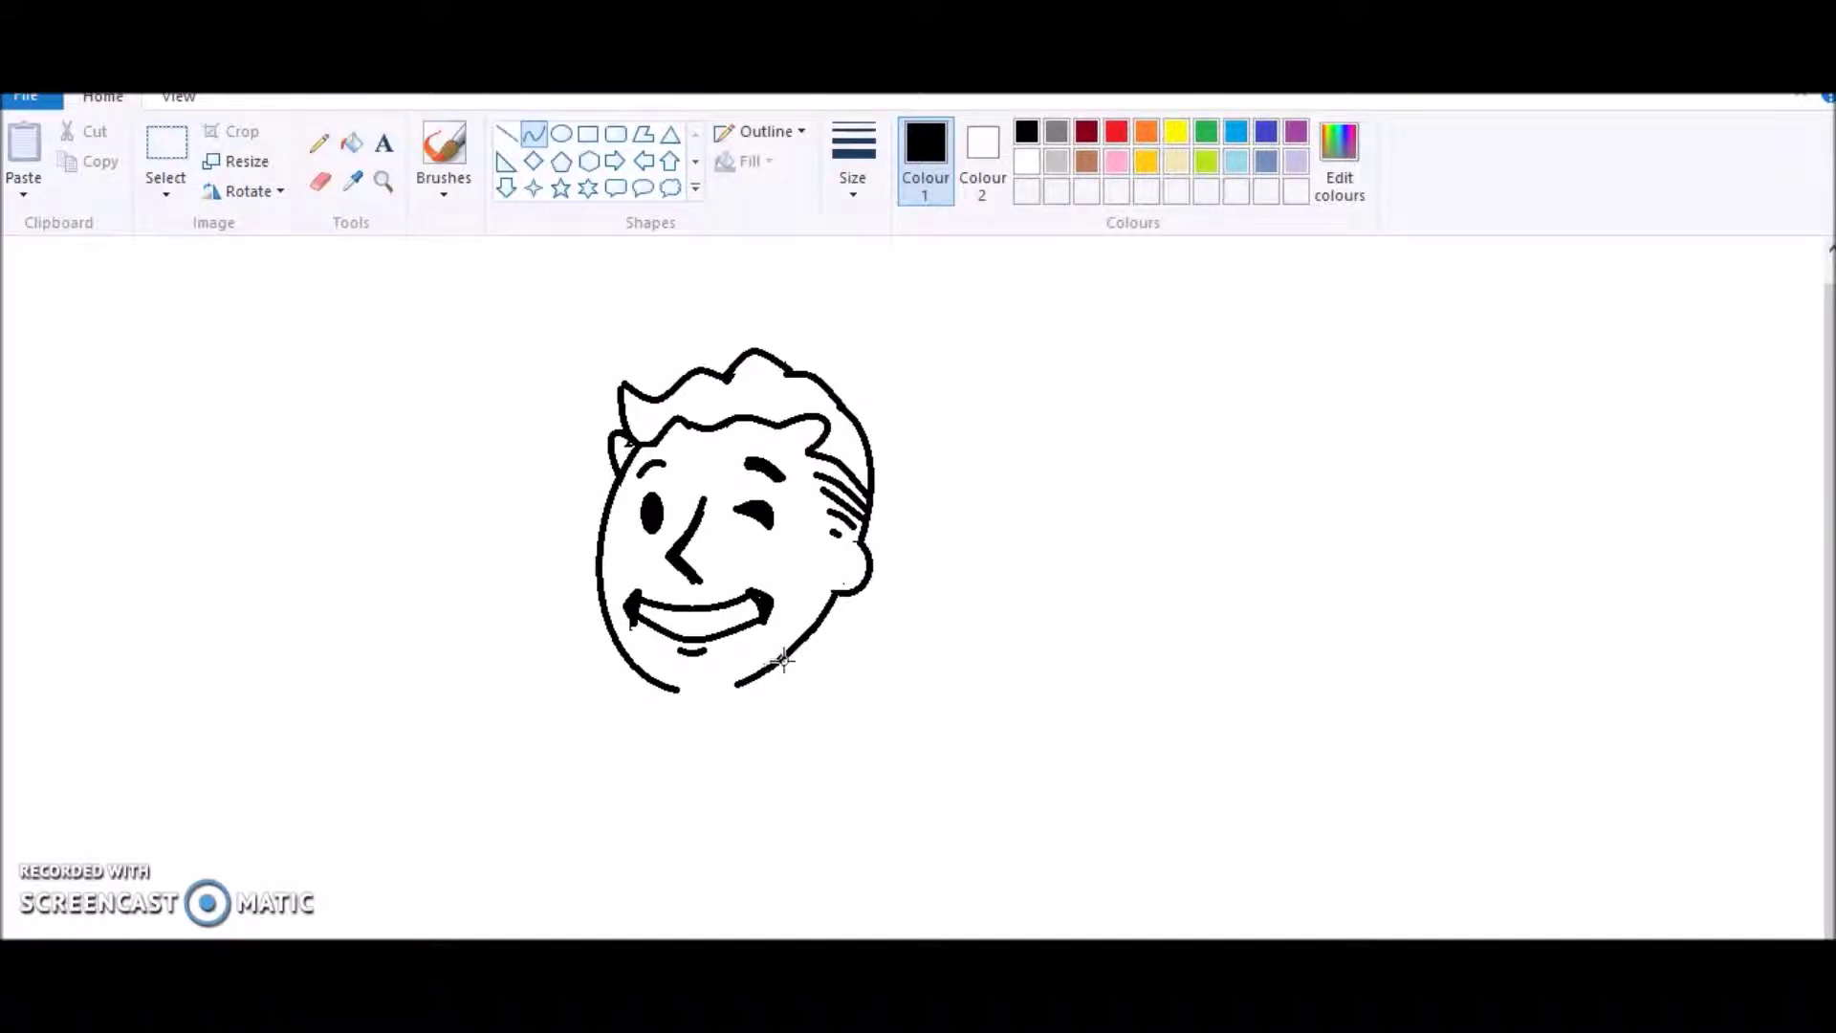
pyautogui.moveTo(726, 777)
pyautogui.mouseDown()
pyautogui.moveTo(826, 666)
pyautogui.moveTo(777, 762)
pyautogui.mouseUp()
pyautogui.click(817, 695)
pyautogui.hotkey('ctrl', 'z')
pyautogui.moveTo(828, 664)
pyautogui.mouseDown()
pyautogui.moveTo(729, 767)
pyautogui.moveTo(812, 708)
pyautogui.moveTo(777, 745)
pyautogui.mouseUp()
pyautogui.click(77, 61)
# Draw a curved collar line below the jaw, connect it to the jaw, and close the gap at the chin.
pyautogui.moveTo(824, 661); pyautogui.dragTo(742, 757)
pyautogui.moveTo(794, 703); pyautogui.dragTo(701, 722)
pyautogui.click(786, 742)
pyautogui.click(843, 689)
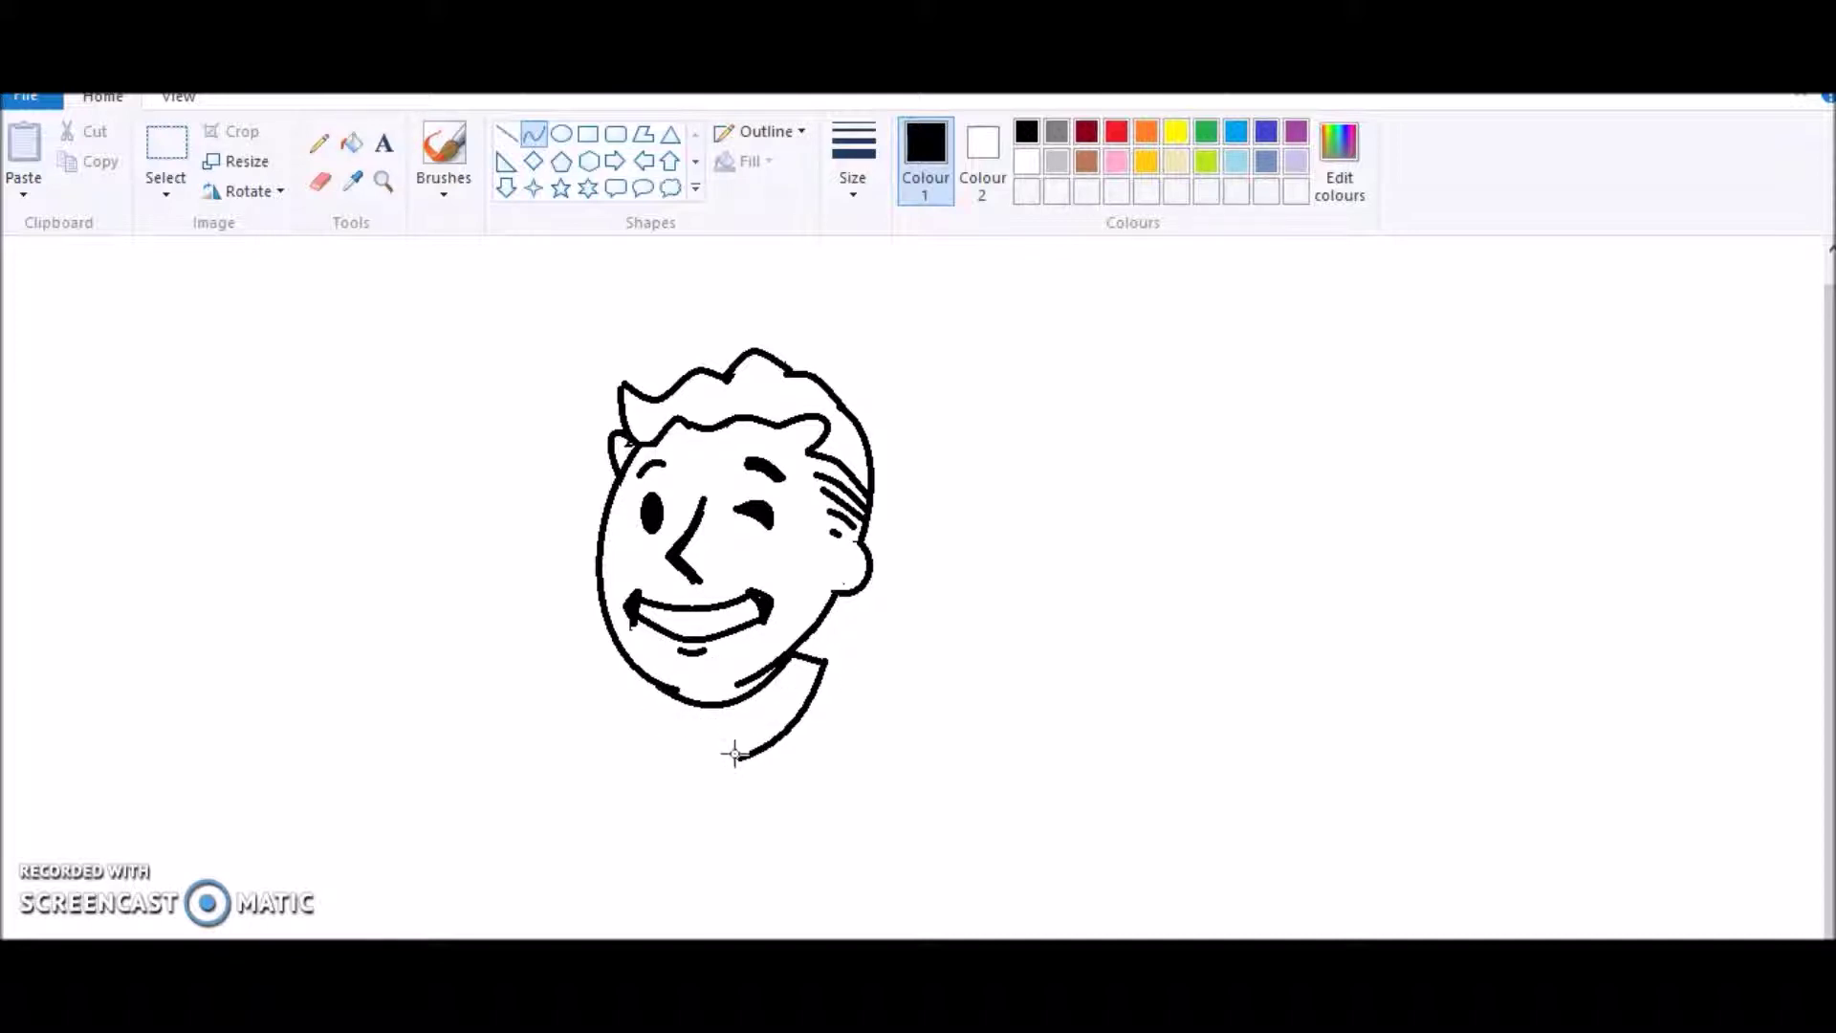
# Erase the rough lower end of the collar line and redraw the collar edge as a smoother curve.
pyautogui.click(321, 181)
pyautogui.moveTo(760, 747)
pyautogui.mouseDown()
pyautogui.moveTo(828, 671)
pyautogui.moveTo(723, 745)
pyautogui.moveTo(807, 713)
pyautogui.moveTo(824, 673)
pyautogui.moveTo(730, 758)
pyautogui.moveTo(819, 656)
pyautogui.moveTo(724, 751)
pyautogui.mouseUp()
pyautogui.click(534, 134)
pyautogui.click(807, 714)
pyautogui.hotkey('ctrl', 'z')
pyautogui.moveTo(803, 680); pyautogui.dragTo(758, 746)
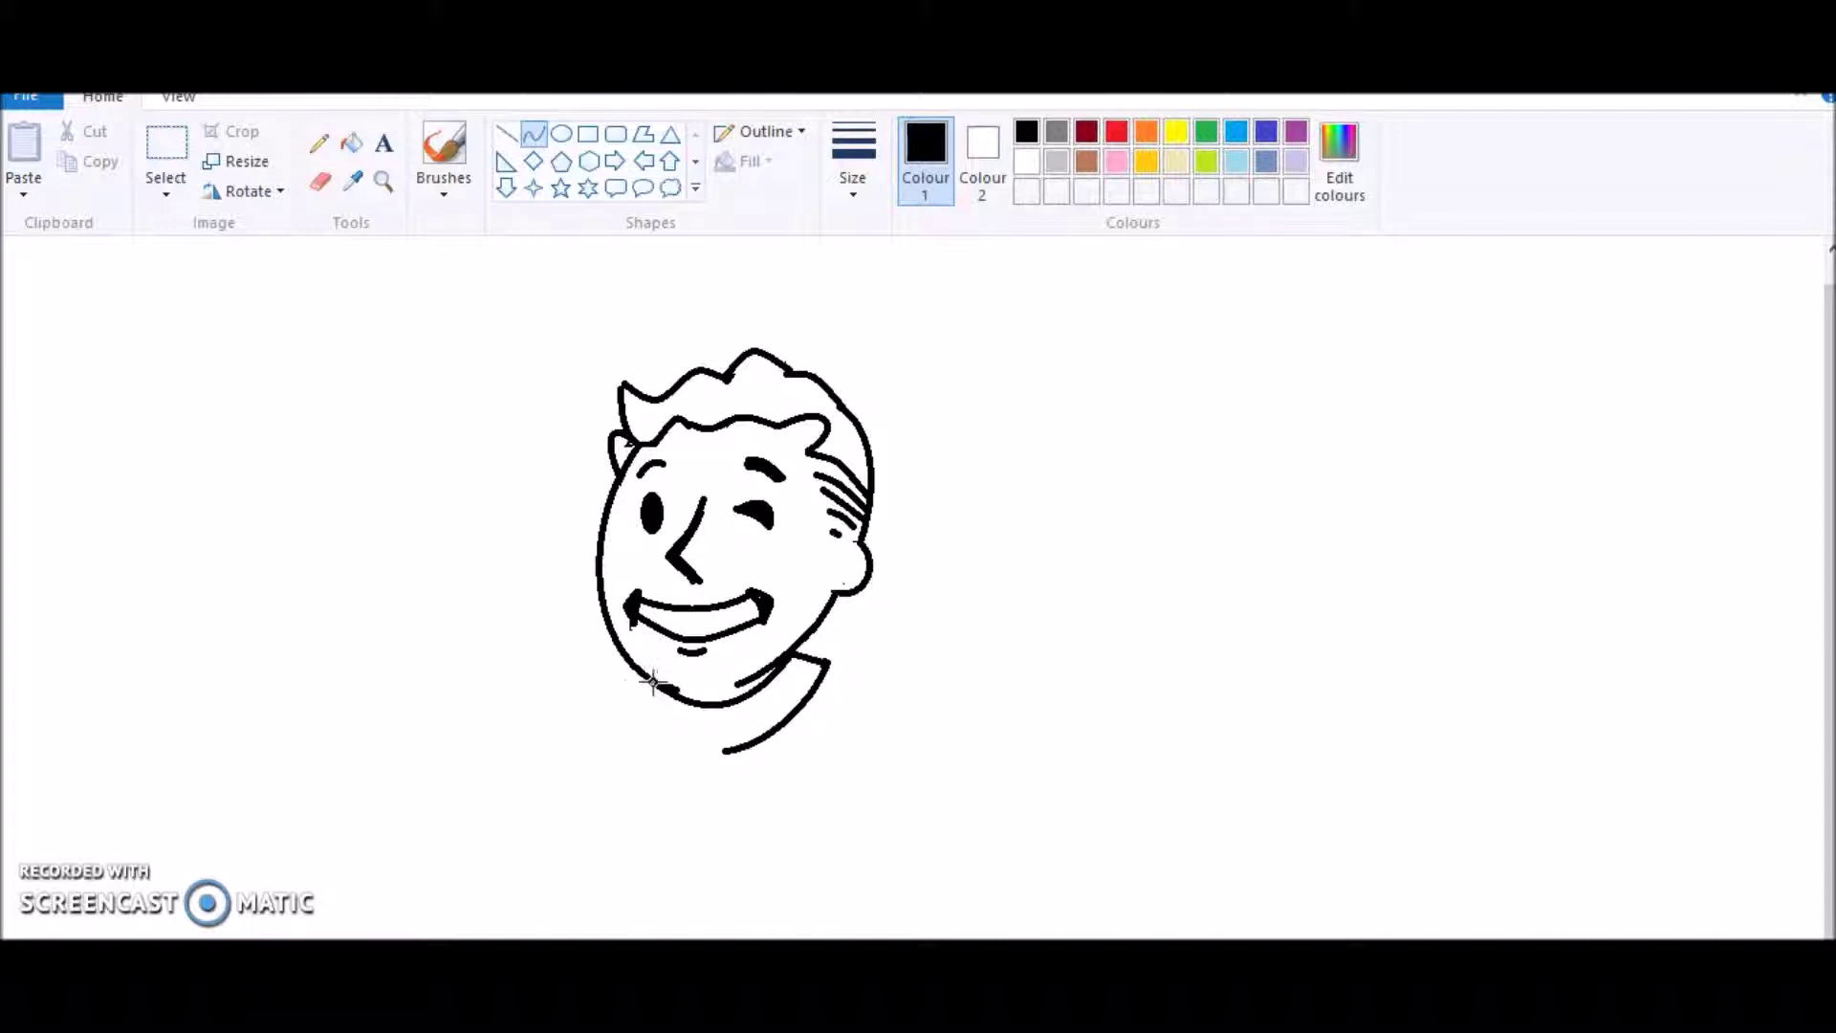
# Draw the far side of the collar as an outward curve from the jaw down to the chest.
pyautogui.moveTo(642, 680); pyautogui.dragTo(665, 748)
pyautogui.moveTo(652, 725)
pyautogui.mouseDown()
pyautogui.moveTo(637, 734)
pyautogui.moveTo(624, 706)
pyautogui.moveTo(669, 748)
pyautogui.moveTo(623, 717)
pyautogui.mouseUp()
pyautogui.hotkey('ctrl', 'z')
# Draw two slightly bowed vertical lines from the collar ends down the chest for the suit's centre strip.
pyautogui.moveTo(725, 751); pyautogui.dragTo(732, 939)
pyautogui.moveTo(726, 871)
pyautogui.mouseDown()
pyautogui.moveTo(717, 820)
pyautogui.moveTo(708, 909)
pyautogui.moveTo(715, 865)
pyautogui.mouseUp()
pyautogui.moveTo(673, 749)
pyautogui.mouseDown()
pyautogui.moveTo(647, 870)
pyautogui.moveTo(673, 947)
pyautogui.moveTo(664, 805)
pyautogui.moveTo(656, 881)
pyautogui.mouseUp()
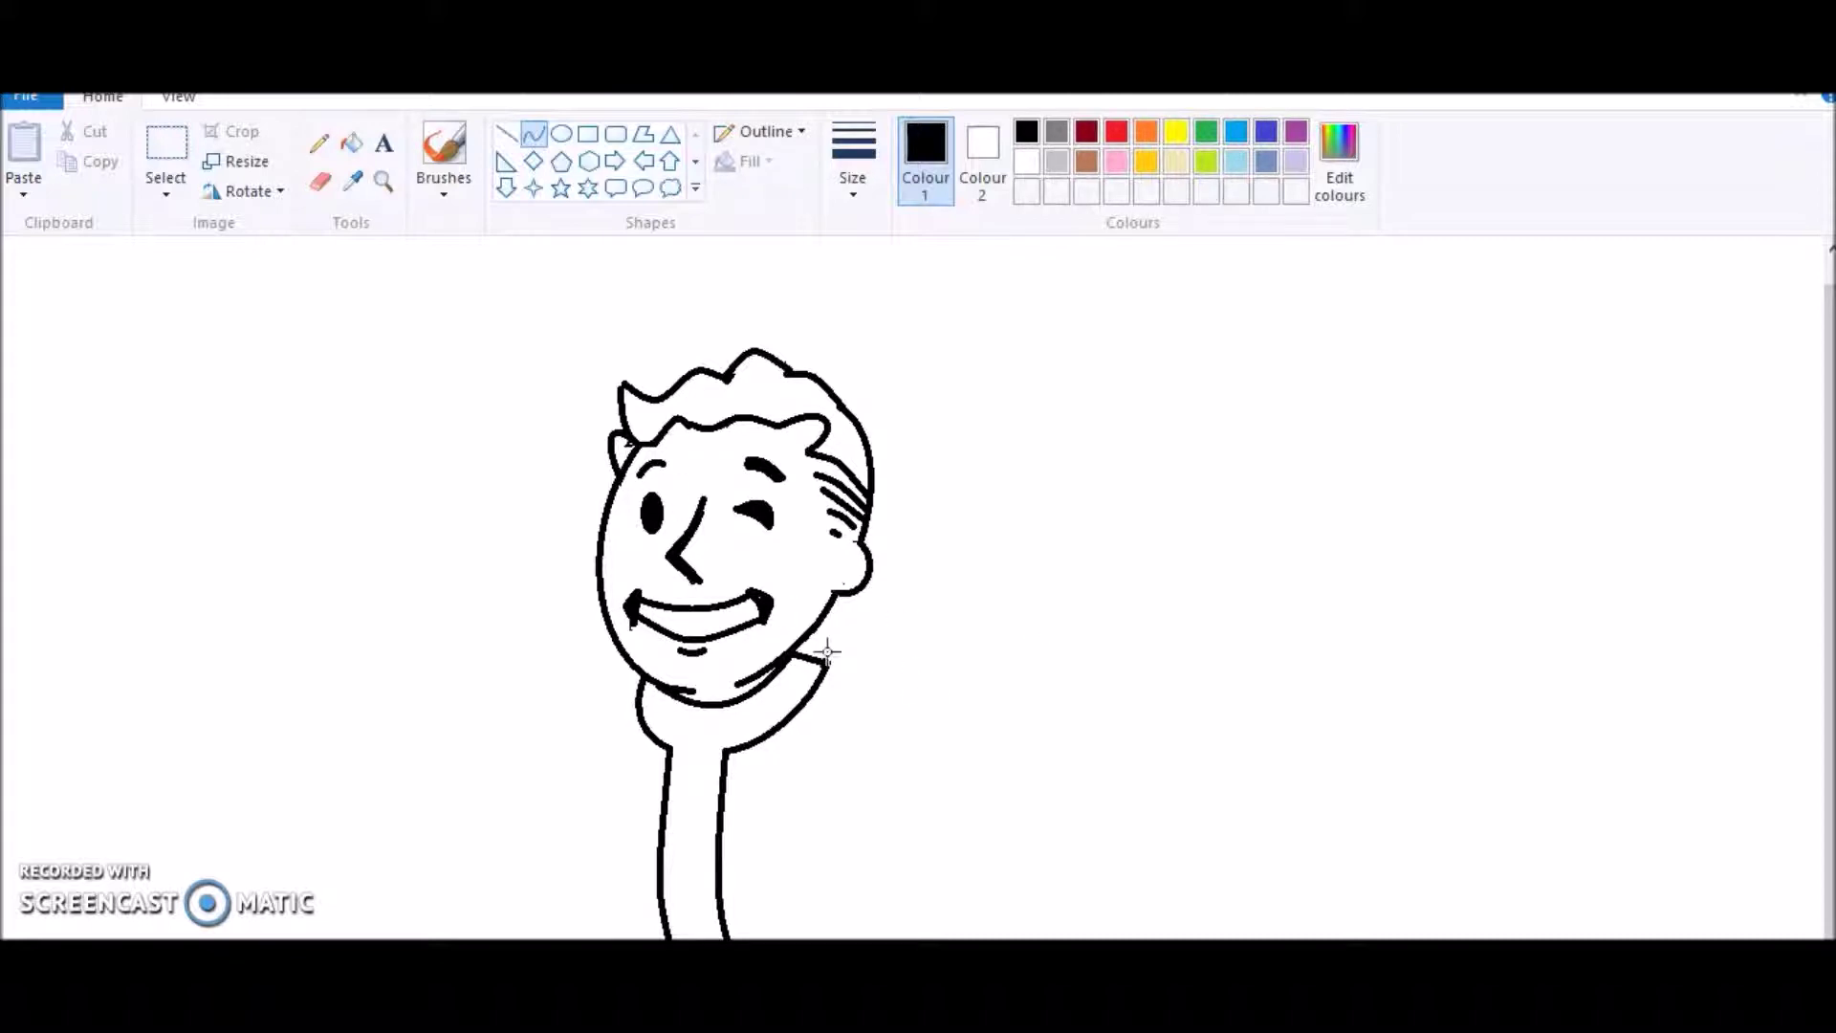
# Draw the near shoulder as a curve from the collar to the elbow, plus the curved outer forearm edge below it.
pyautogui.moveTo(830, 660); pyautogui.dragTo(1036, 795)
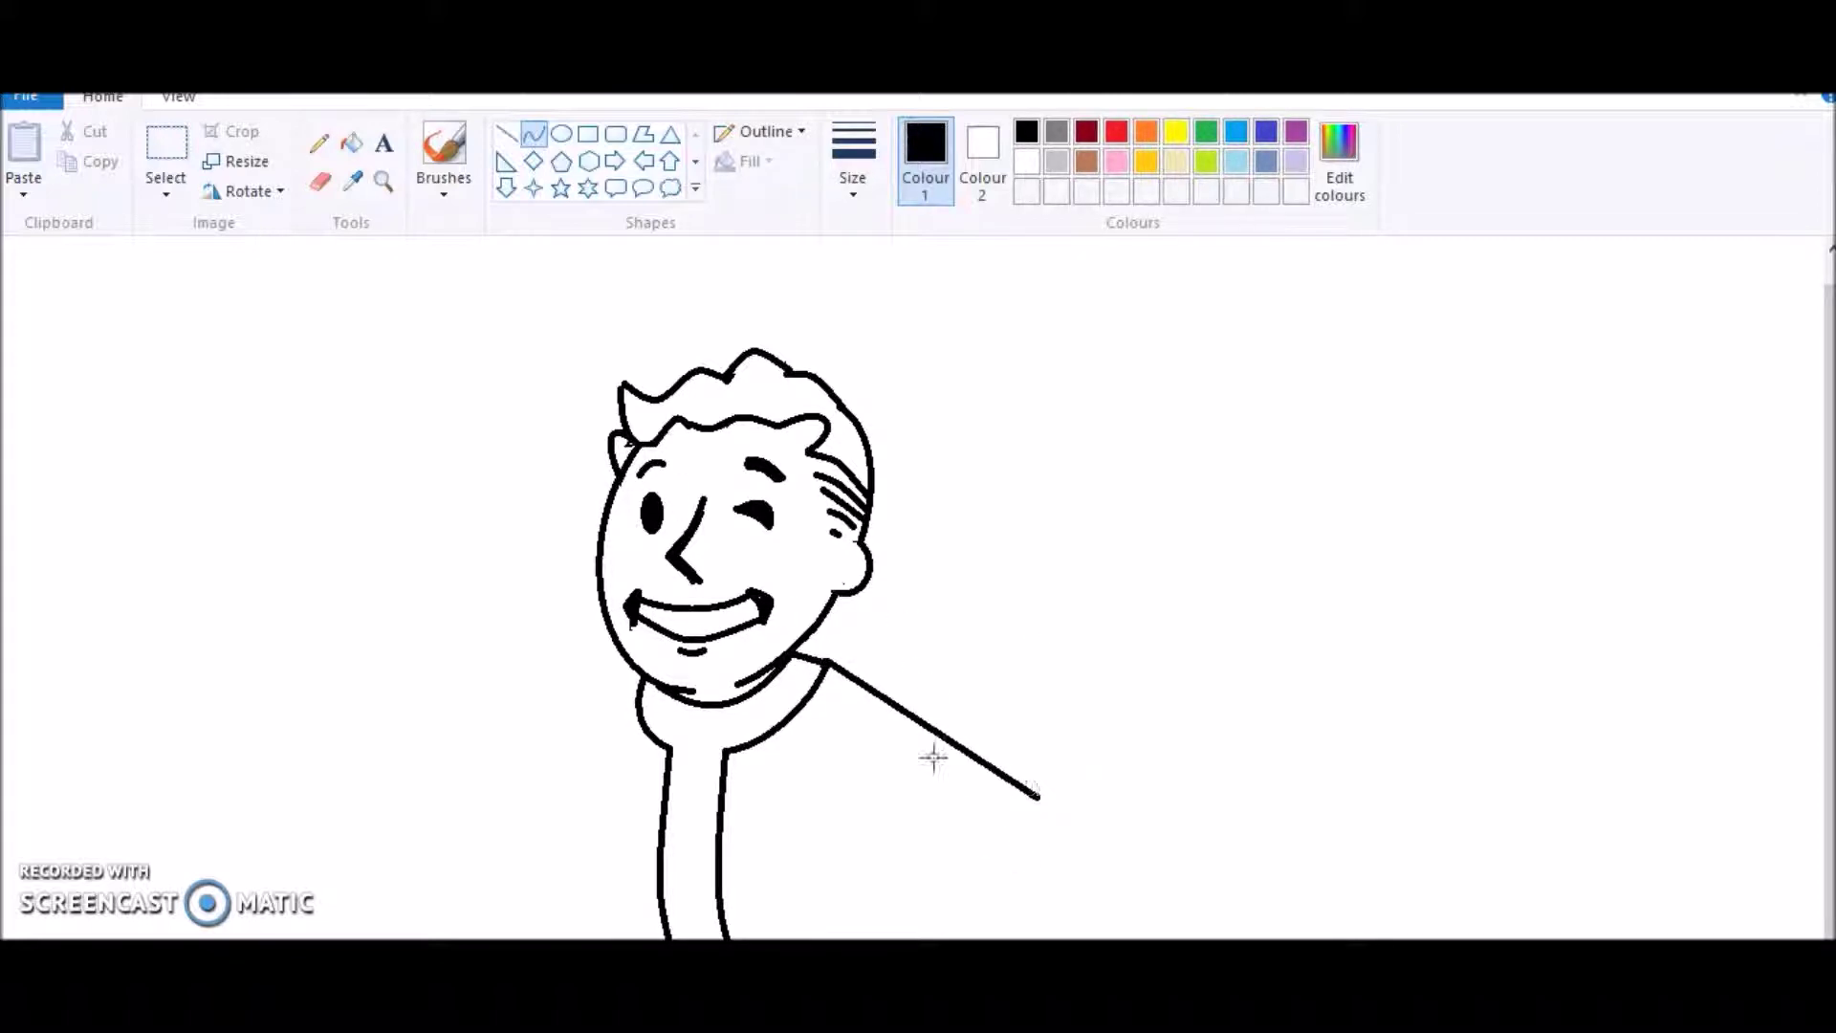
pyautogui.moveTo(933, 757); pyautogui.dragTo(975, 738)
pyautogui.moveTo(1039, 798); pyautogui.dragTo(960, 956)
pyautogui.moveTo(989, 890); pyautogui.dragTo(1043, 864)
pyautogui.moveTo(1012, 920); pyautogui.dragTo(1002, 924)
pyautogui.click(1130, 890)
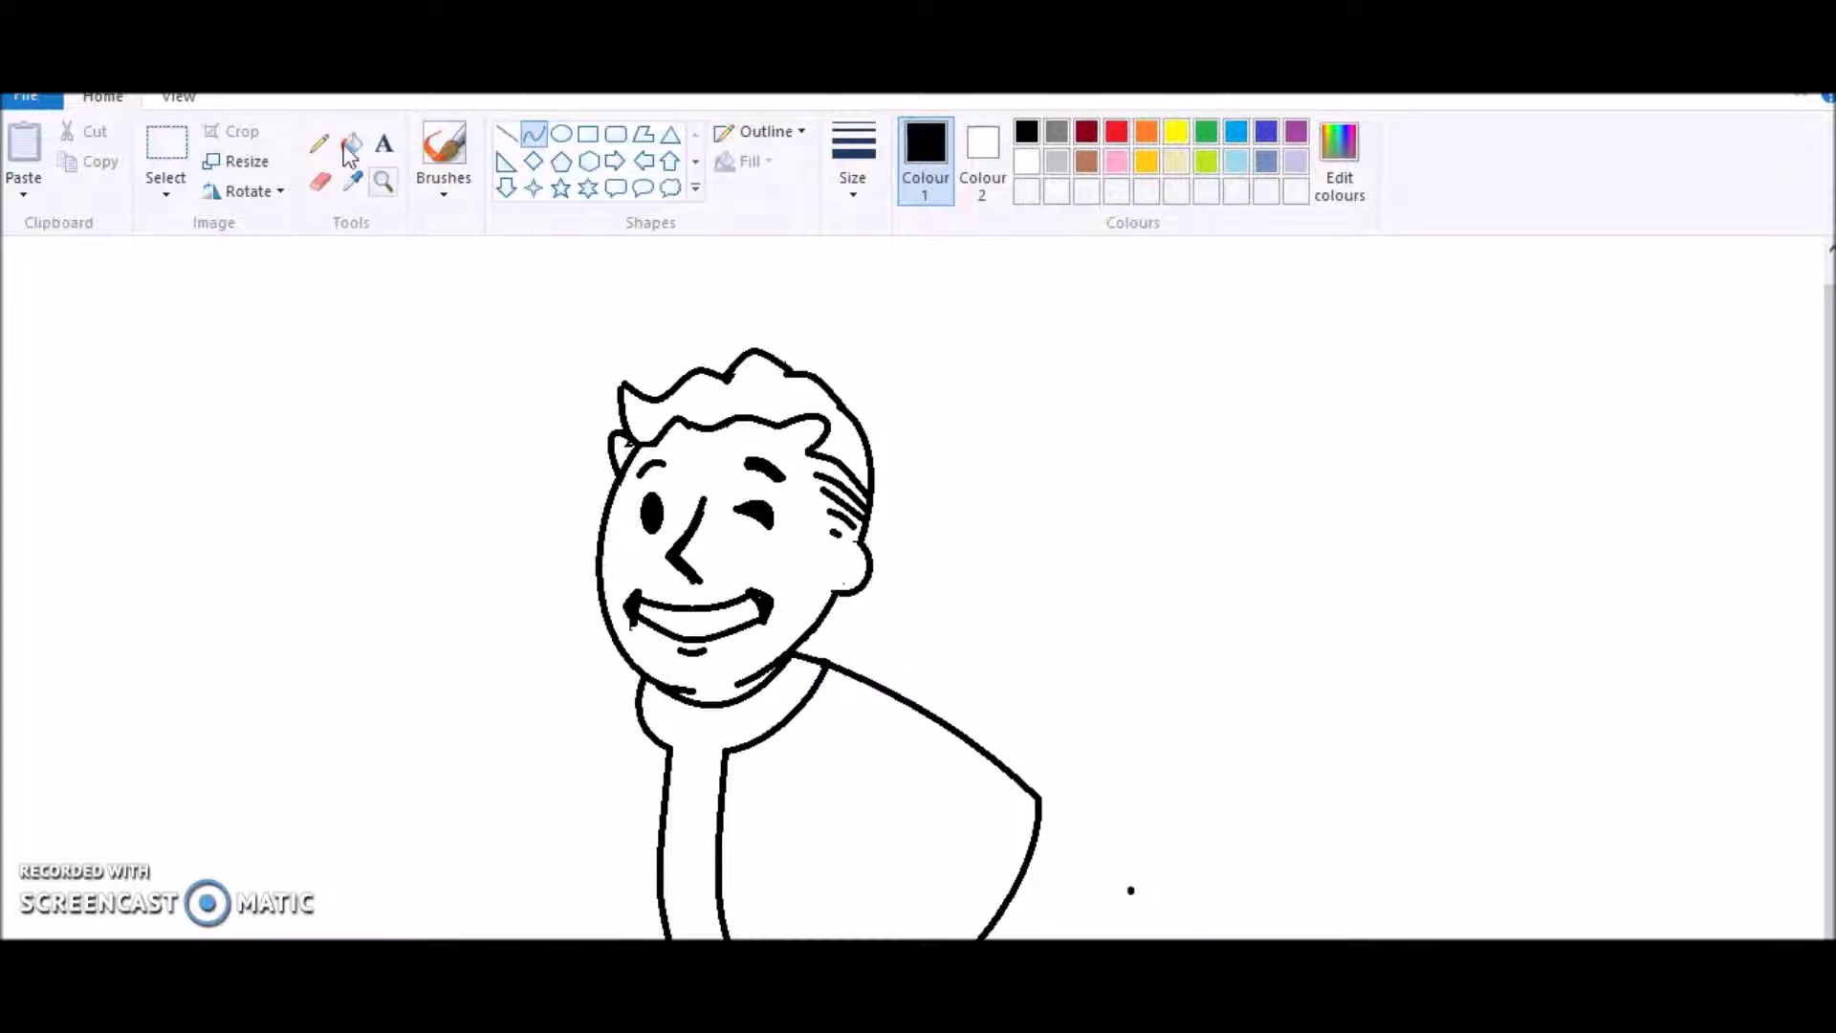
pyautogui.moveTo(921, 825); pyautogui.dragTo(863, 956)
pyautogui.moveTo(885, 890)
pyautogui.mouseDown()
pyautogui.moveTo(893, 854)
pyautogui.moveTo(871, 903)
pyautogui.mouseUp()
pyautogui.click(1127, 688)
pyautogui.hotkey('ctrl', 'z')
pyautogui.hotkey('ctrl', 'z')
pyautogui.moveTo(855, 828)
pyautogui.mouseDown()
pyautogui.moveTo(856, 935)
pyautogui.moveTo(880, 918)
pyautogui.moveTo(838, 913)
pyautogui.moveTo(845, 937)
pyautogui.moveTo(902, 915)
pyautogui.moveTo(871, 786)
pyautogui.moveTo(906, 1004)
pyautogui.mouseUp()
pyautogui.hotkey('ctrl', 'z')
# Draw the bent arm's inner edge, the torso edge beside it and a short crease joining them at the armpit.
pyautogui.moveTo(889, 934)
pyautogui.mouseDown()
pyautogui.moveTo(869, 930)
pyautogui.moveTo(893, 934)
pyautogui.moveTo(936, 840)
pyautogui.moveTo(898, 897)
pyautogui.moveTo(916, 869)
pyautogui.mouseUp()
pyautogui.click(944, 825)
pyautogui.click(983, 868)
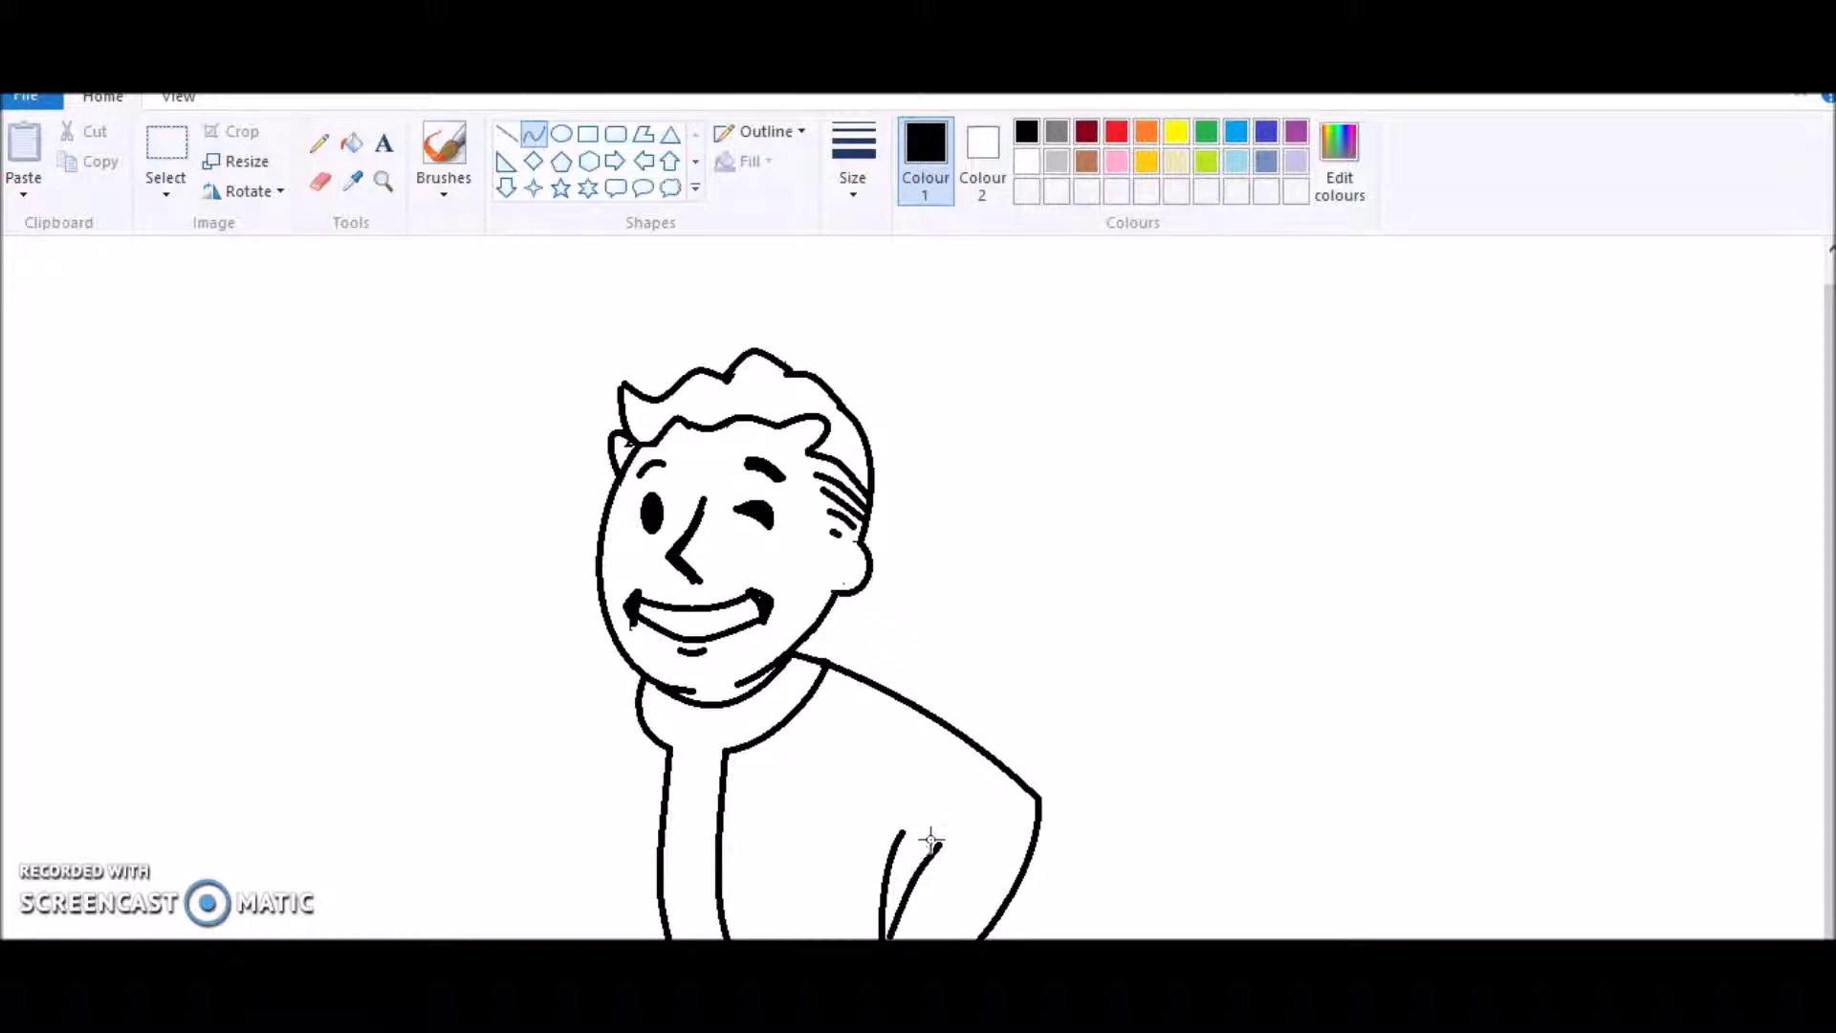
pyautogui.moveTo(939, 844)
pyautogui.mouseDown()
pyautogui.moveTo(799, 783)
pyautogui.moveTo(913, 846)
pyautogui.moveTo(886, 828)
pyautogui.mouseUp()
# Draw the outstretched far arm with a curved upper edge, a curved cuff and a lower edge back to the torso.
pyautogui.moveTo(634, 666); pyautogui.dragTo(504, 686)
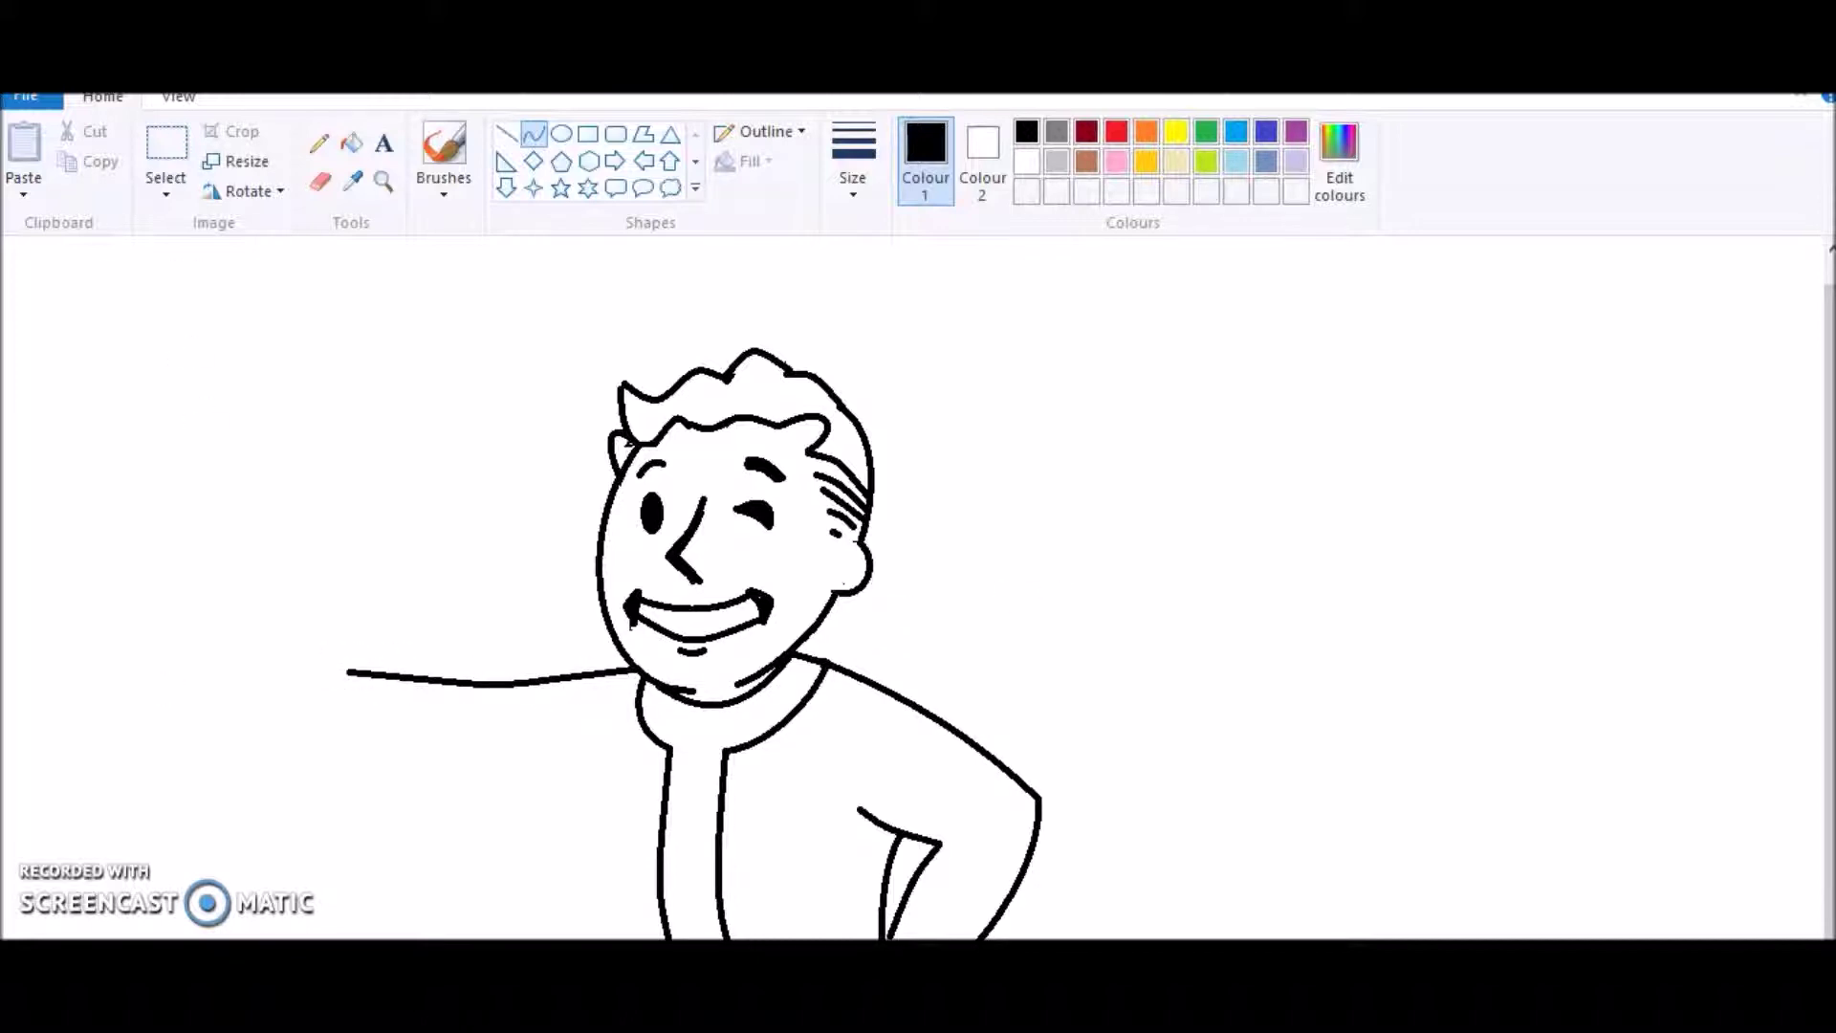
pyautogui.moveTo(350, 672)
pyautogui.mouseDown()
pyautogui.moveTo(303, 739)
pyautogui.moveTo(316, 753)
pyautogui.mouseUp()
pyautogui.moveTo(346, 703)
pyautogui.mouseDown()
pyautogui.moveTo(346, 740)
pyautogui.moveTo(561, 800)
pyautogui.moveTo(561, 766)
pyautogui.moveTo(593, 776)
pyautogui.mouseUp()
pyautogui.moveTo(535, 776); pyautogui.dragTo(501, 796)
pyautogui.click(567, 717)
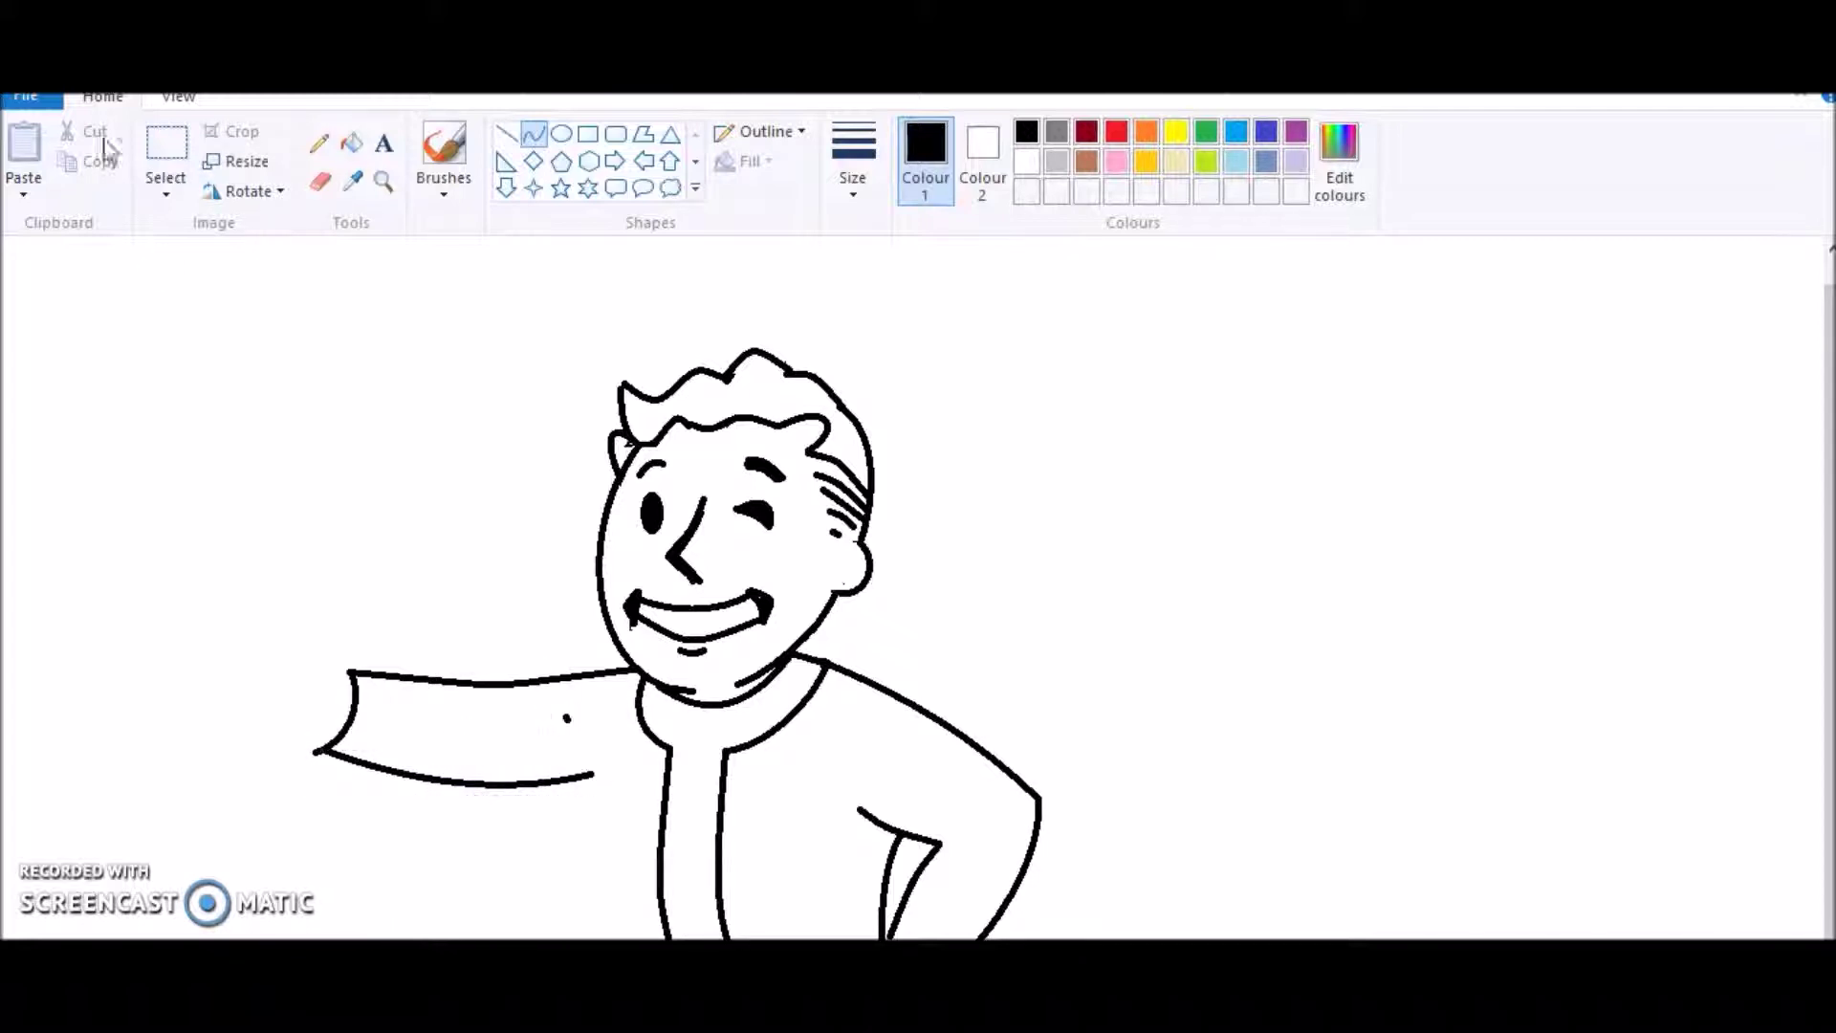
# Draw the far side of the torso below the outstretched arm and add the short waist lines along the lower edge.
pyautogui.moveTo(590, 762); pyautogui.dragTo(614, 968)
pyautogui.moveTo(600, 842); pyautogui.dragTo(586, 842)
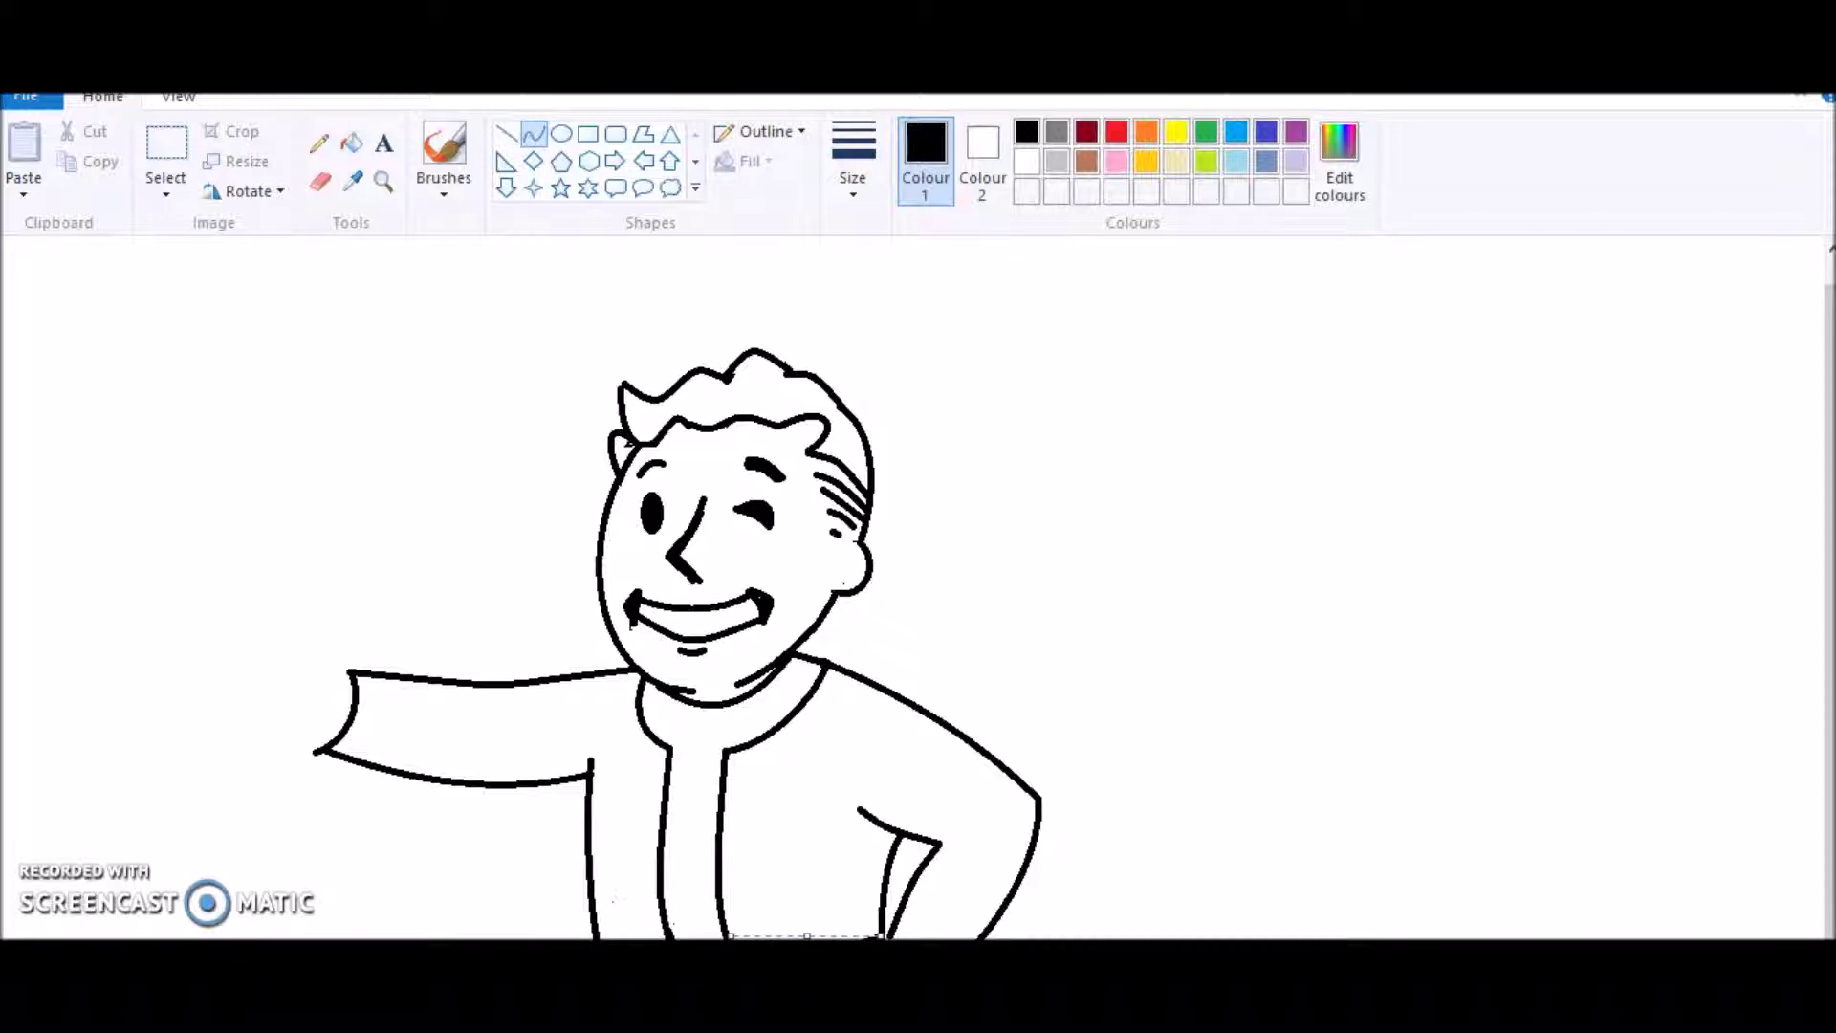
pyautogui.click(319, 182)
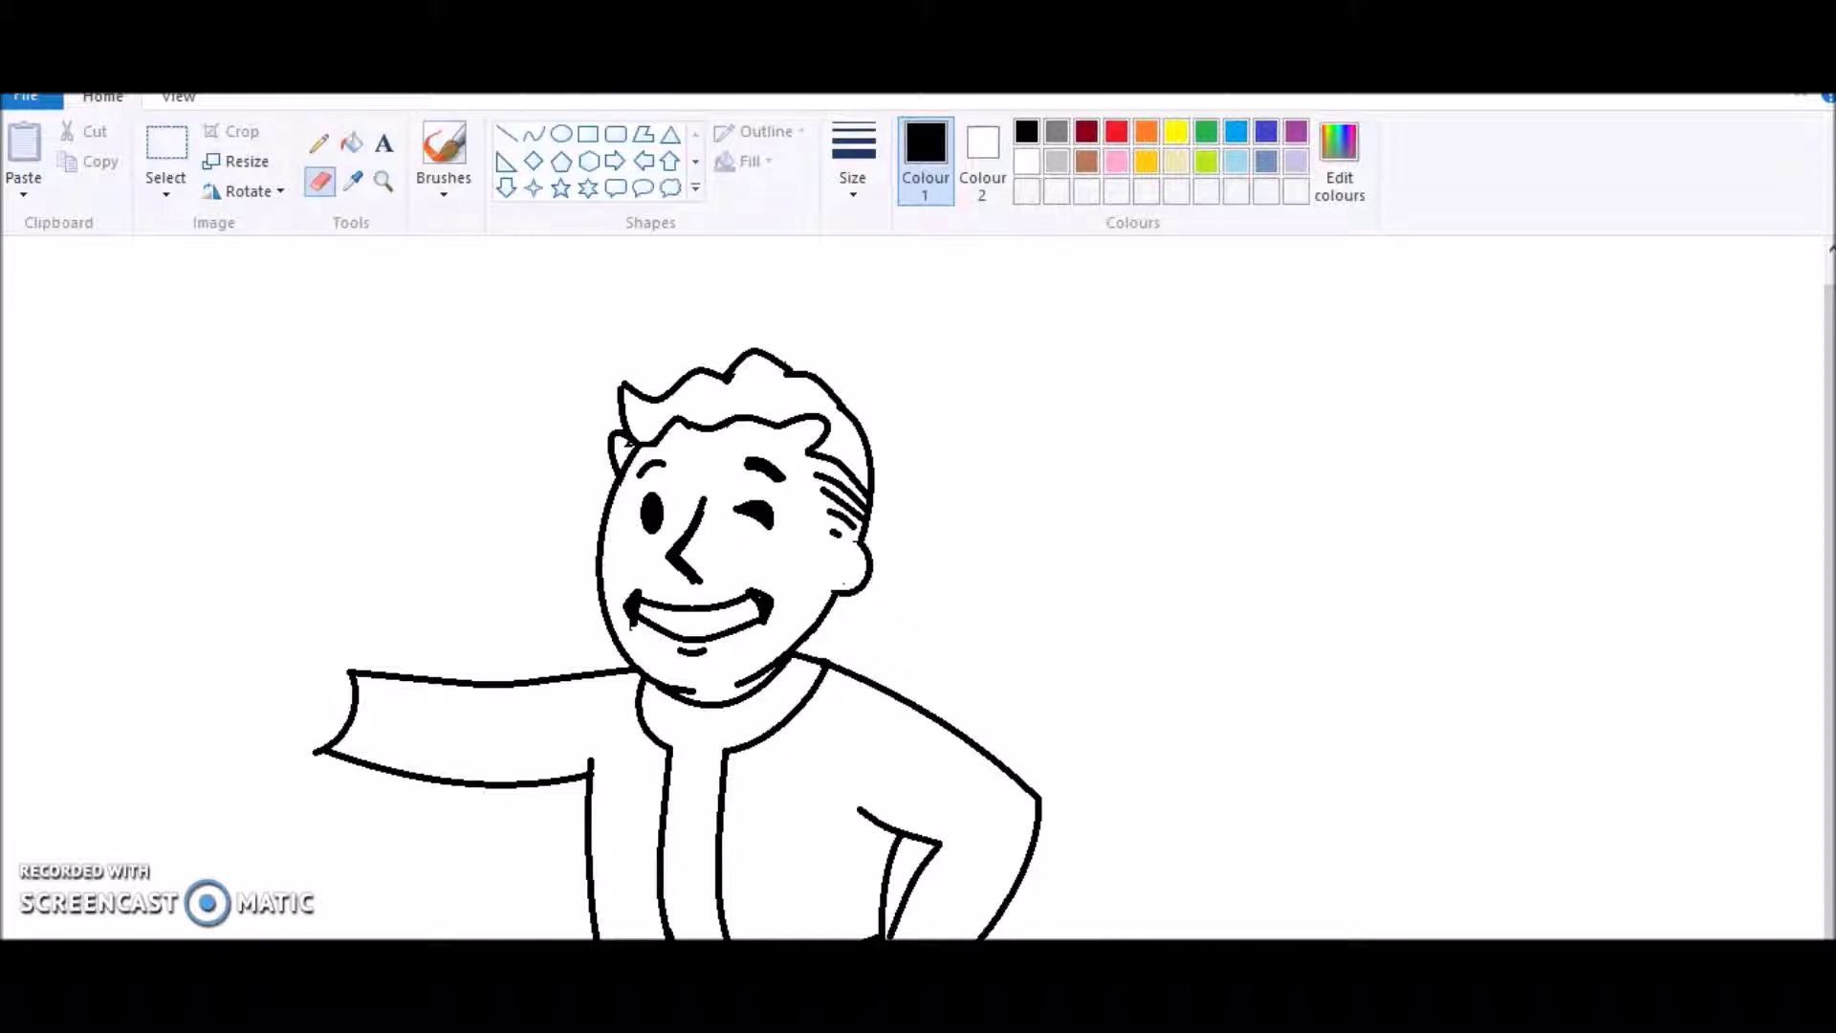
pyautogui.click(533, 134)
pyautogui.moveTo(594, 923); pyautogui.dragTo(616, 929)
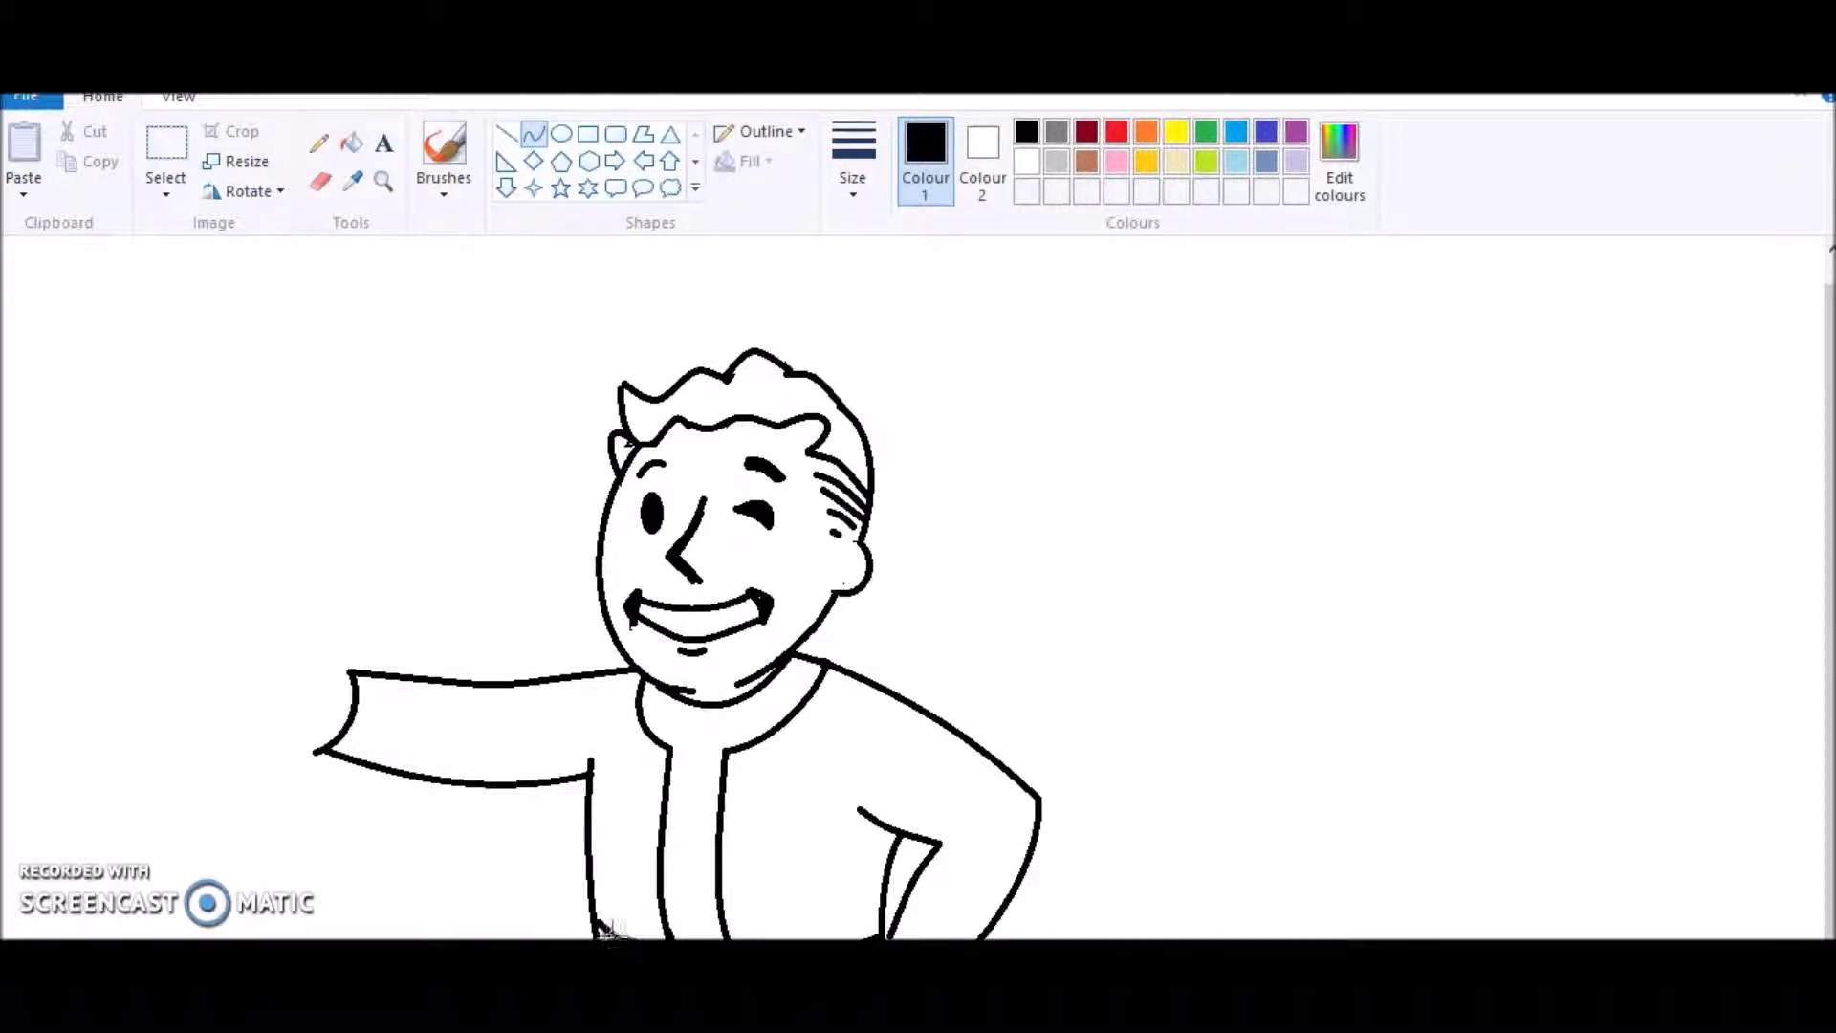
pyautogui.click(1045, 670)
# Draw a raised thumb and palm edge from the far cuff, and try the first finger line beside it.
pyautogui.moveTo(325, 717)
pyautogui.mouseDown()
pyautogui.moveTo(328, 650)
pyautogui.moveTo(336, 668)
pyautogui.moveTo(358, 656)
pyautogui.moveTo(331, 561)
pyautogui.moveTo(314, 600)
pyautogui.moveTo(295, 558)
pyautogui.moveTo(328, 545)
pyautogui.moveTo(281, 625)
pyautogui.mouseUp()
pyautogui.click(397, 639)
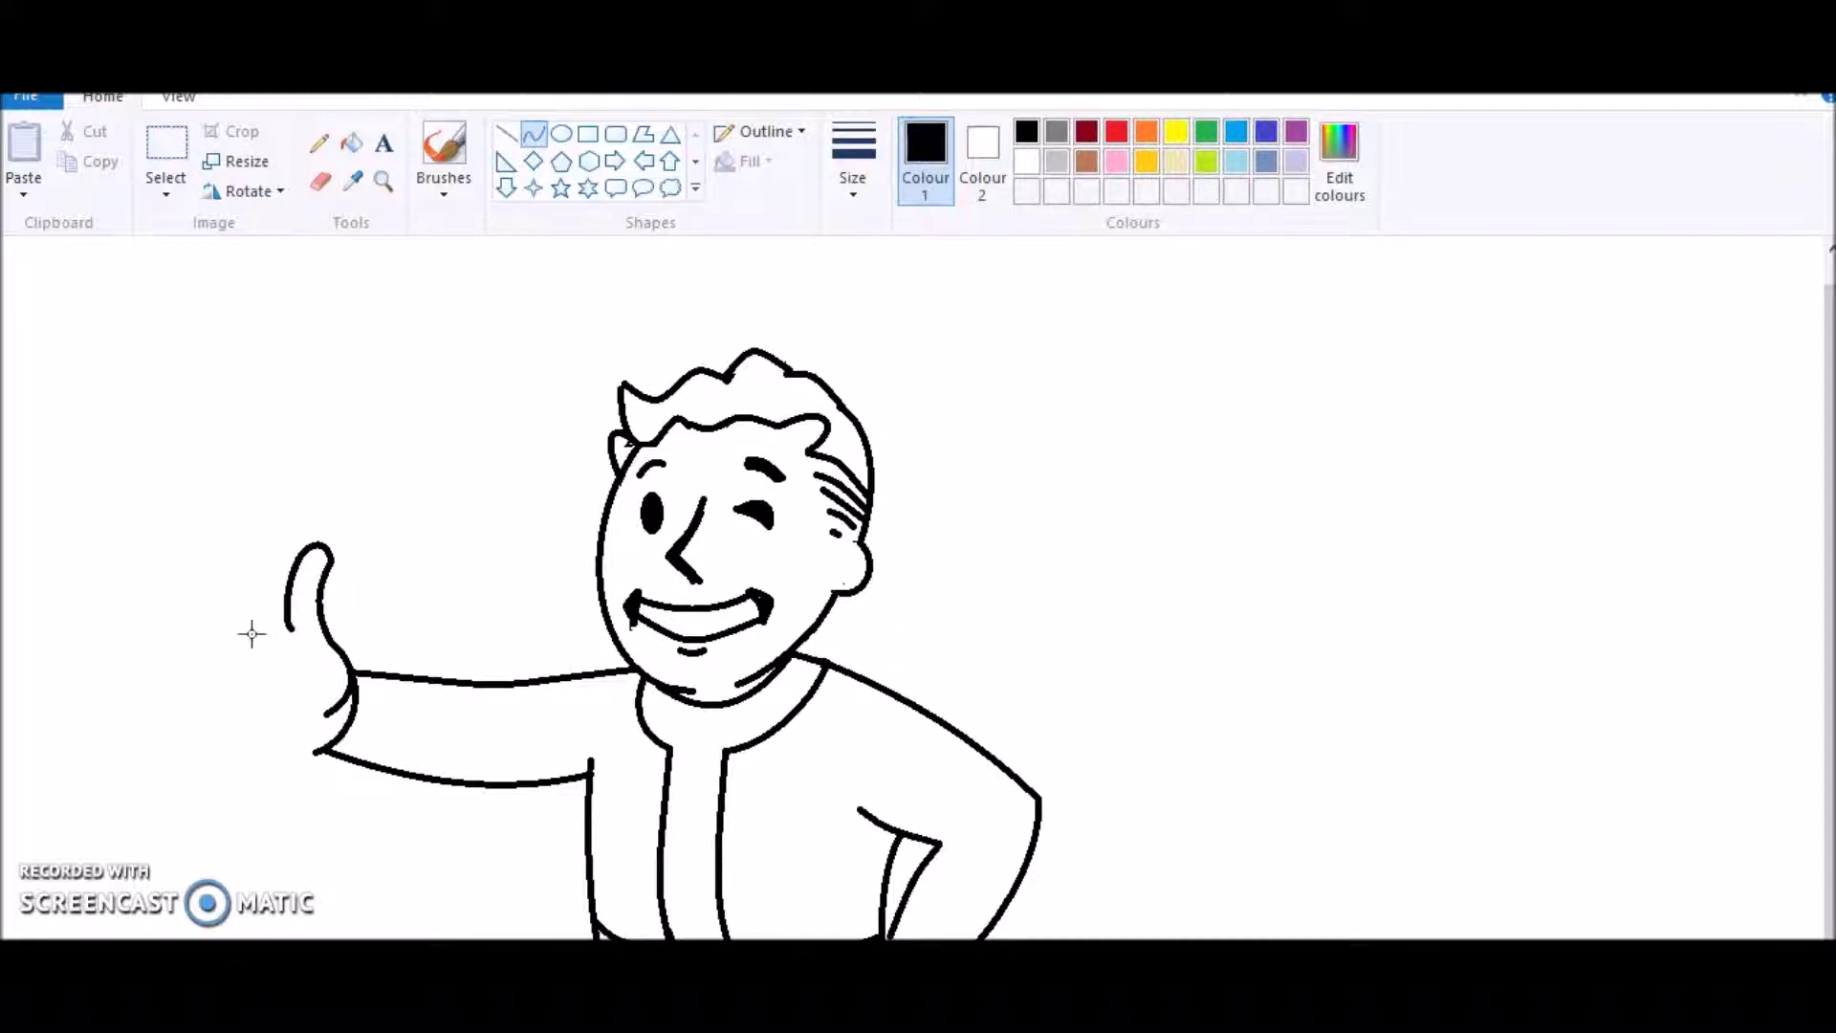
pyautogui.moveTo(239, 625)
pyautogui.mouseDown()
pyautogui.moveTo(322, 651)
pyautogui.moveTo(238, 668)
pyautogui.moveTo(229, 635)
pyautogui.moveTo(217, 660)
pyautogui.moveTo(315, 676)
pyautogui.mouseUp()
pyautogui.hotkey('ctrl', 'z')
pyautogui.hotkey('ctrl', 'z')
# Draw three stacked, rounded curled fingers below the raised thumb.
pyautogui.moveTo(287, 677)
pyautogui.mouseDown()
pyautogui.moveTo(252, 661)
pyautogui.moveTo(285, 669)
pyautogui.moveTo(225, 687)
pyautogui.moveTo(314, 707)
pyautogui.moveTo(329, 692)
pyautogui.moveTo(313, 711)
pyautogui.moveTo(323, 701)
pyautogui.moveTo(236, 703)
pyautogui.moveTo(342, 672)
pyautogui.mouseUp()
pyautogui.click(109, 95)
pyautogui.click(270, 703)
pyautogui.moveTo(239, 704); pyautogui.dragTo(285, 744)
pyautogui.click(226, 725)
pyautogui.click(319, 734)
pyautogui.click(275, 743)
pyautogui.click(369, 660)
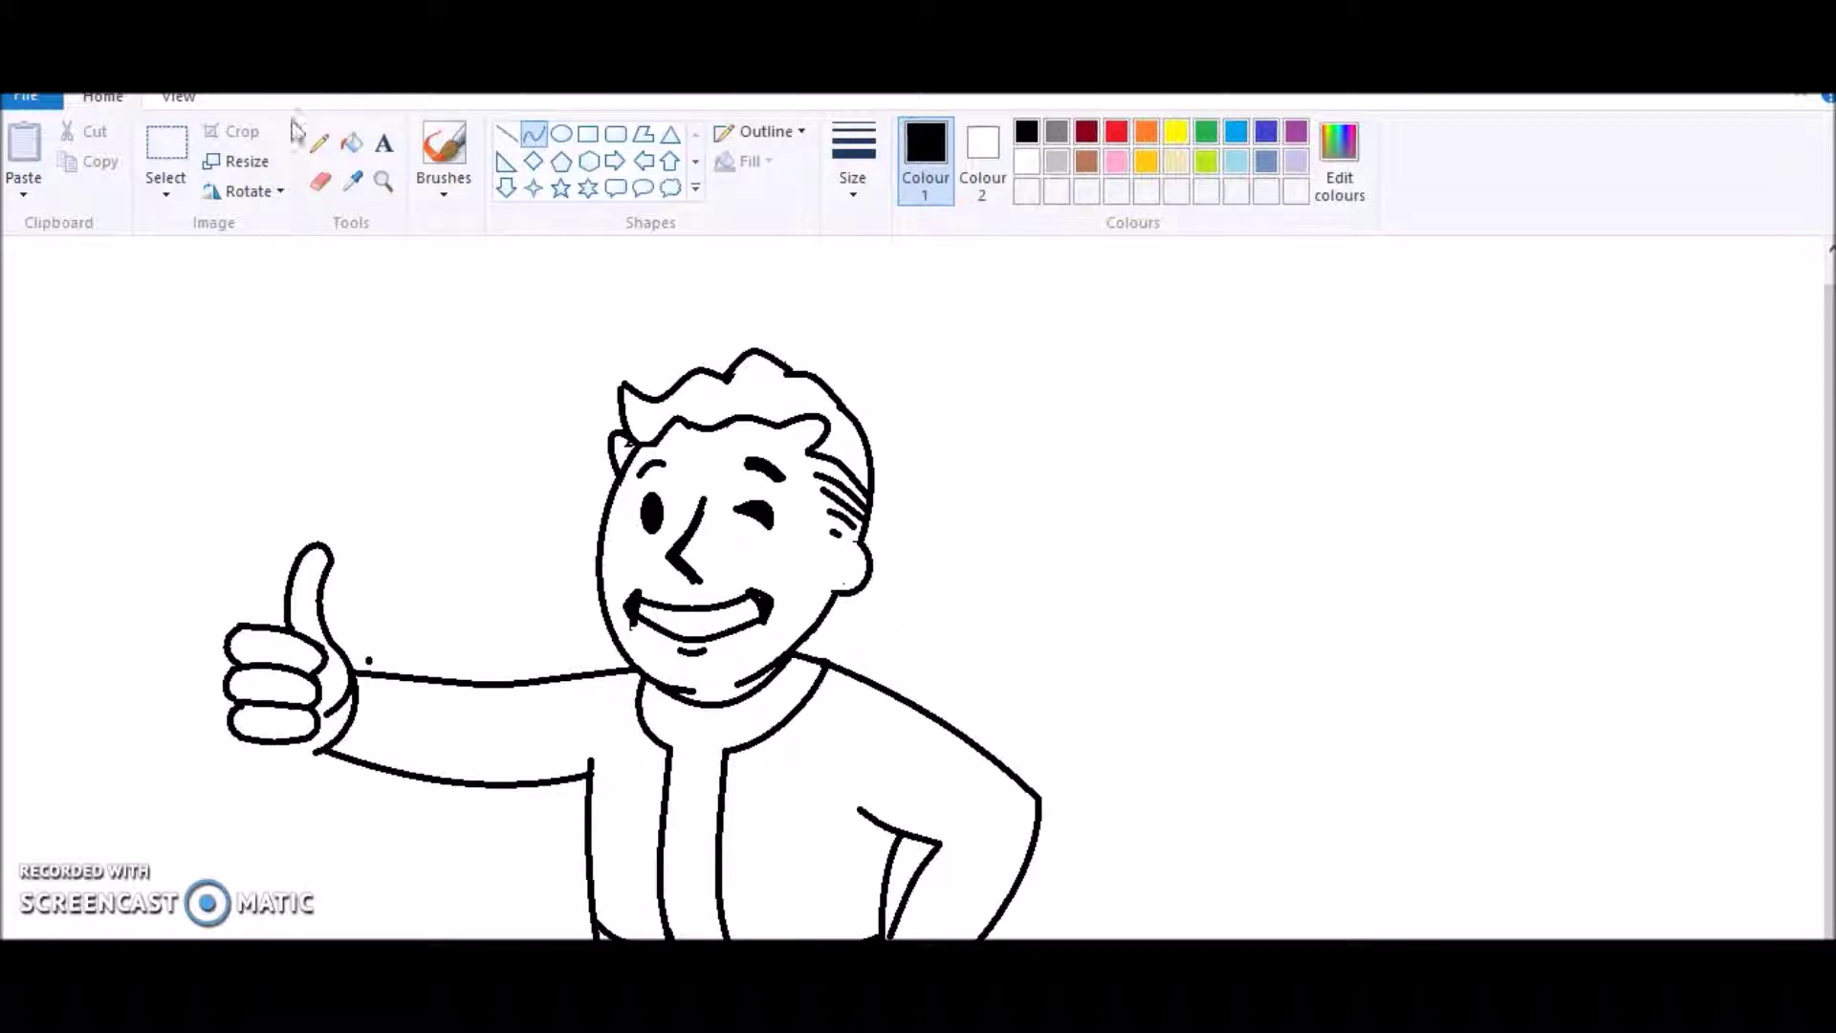
# Draw a short curve joining the lowest finger to the cuff as the hand's lower edge.
pyautogui.moveTo(317, 751); pyautogui.dragTo(278, 752)
pyautogui.click(273, 750)
pyautogui.click(376, 635)
# Erase the thumb and redraw it with a curved inner edge, a rounded tip and an outer edge meeting the fingers.
pyautogui.click(319, 181)
pyautogui.moveTo(294, 620)
pyautogui.mouseDown()
pyautogui.moveTo(318, 545)
pyautogui.moveTo(316, 608)
pyautogui.mouseUp()
pyautogui.click(534, 134)
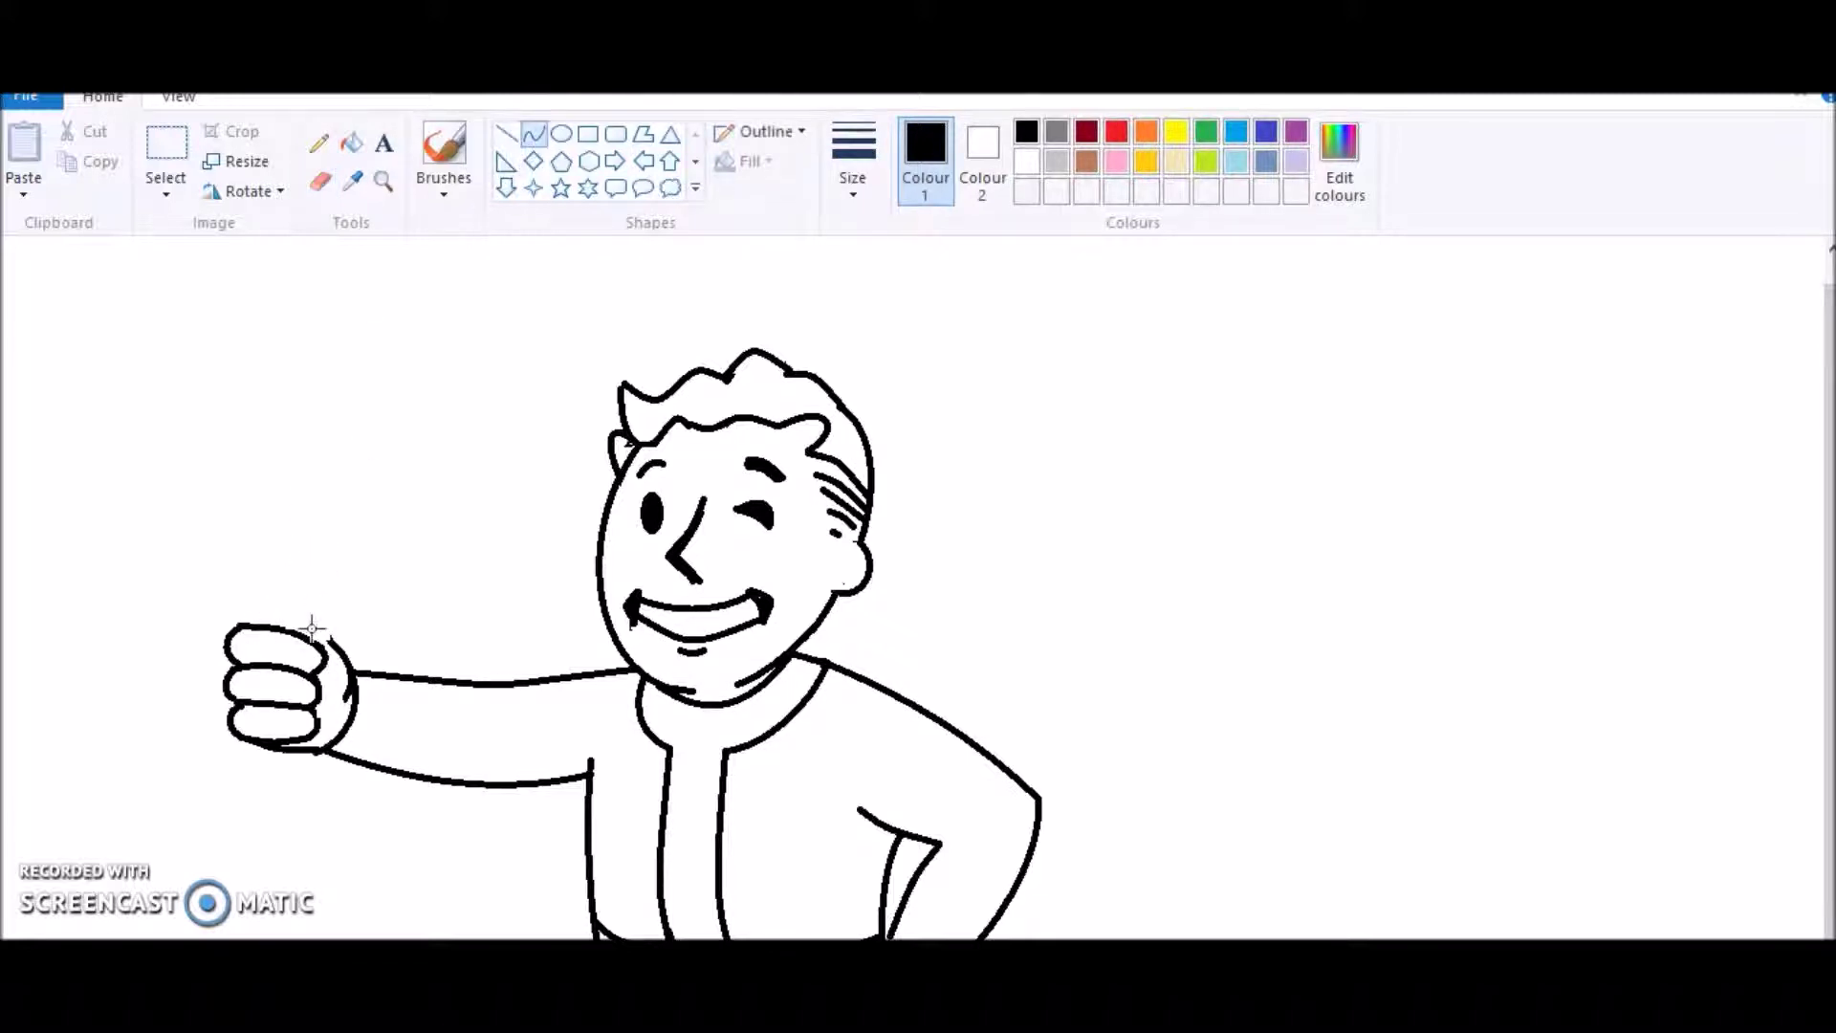
pyautogui.moveTo(331, 639)
pyautogui.mouseDown()
pyautogui.moveTo(324, 561)
pyautogui.moveTo(304, 558)
pyautogui.moveTo(321, 551)
pyautogui.moveTo(294, 612)
pyautogui.moveTo(303, 587)
pyautogui.mouseUp()
pyautogui.moveTo(347, 517); pyautogui.dragTo(306, 529)
pyautogui.moveTo(268, 603)
pyautogui.mouseDown()
pyautogui.moveTo(283, 574)
pyautogui.moveTo(281, 632)
pyautogui.mouseUp()
pyautogui.click(390, 576)
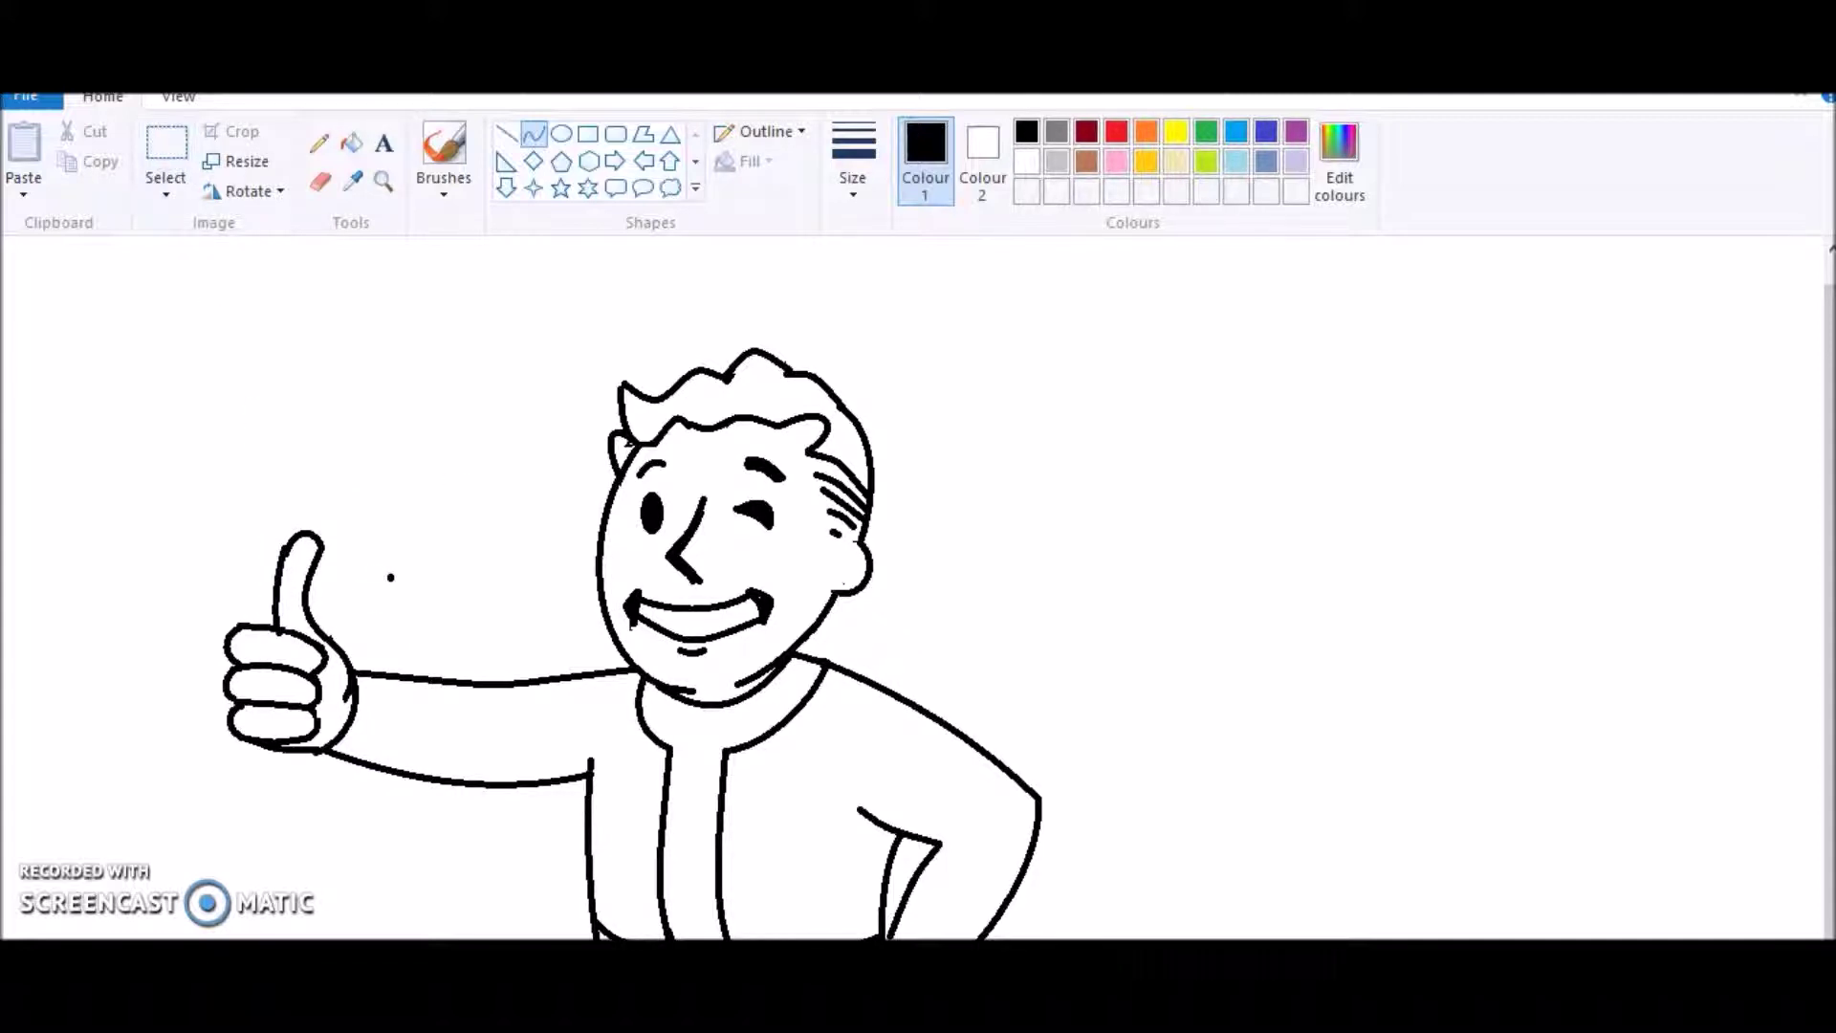
# Try reshaping the thumb by erasing its outline and redrawing its edges and tip.
pyautogui.click(321, 181)
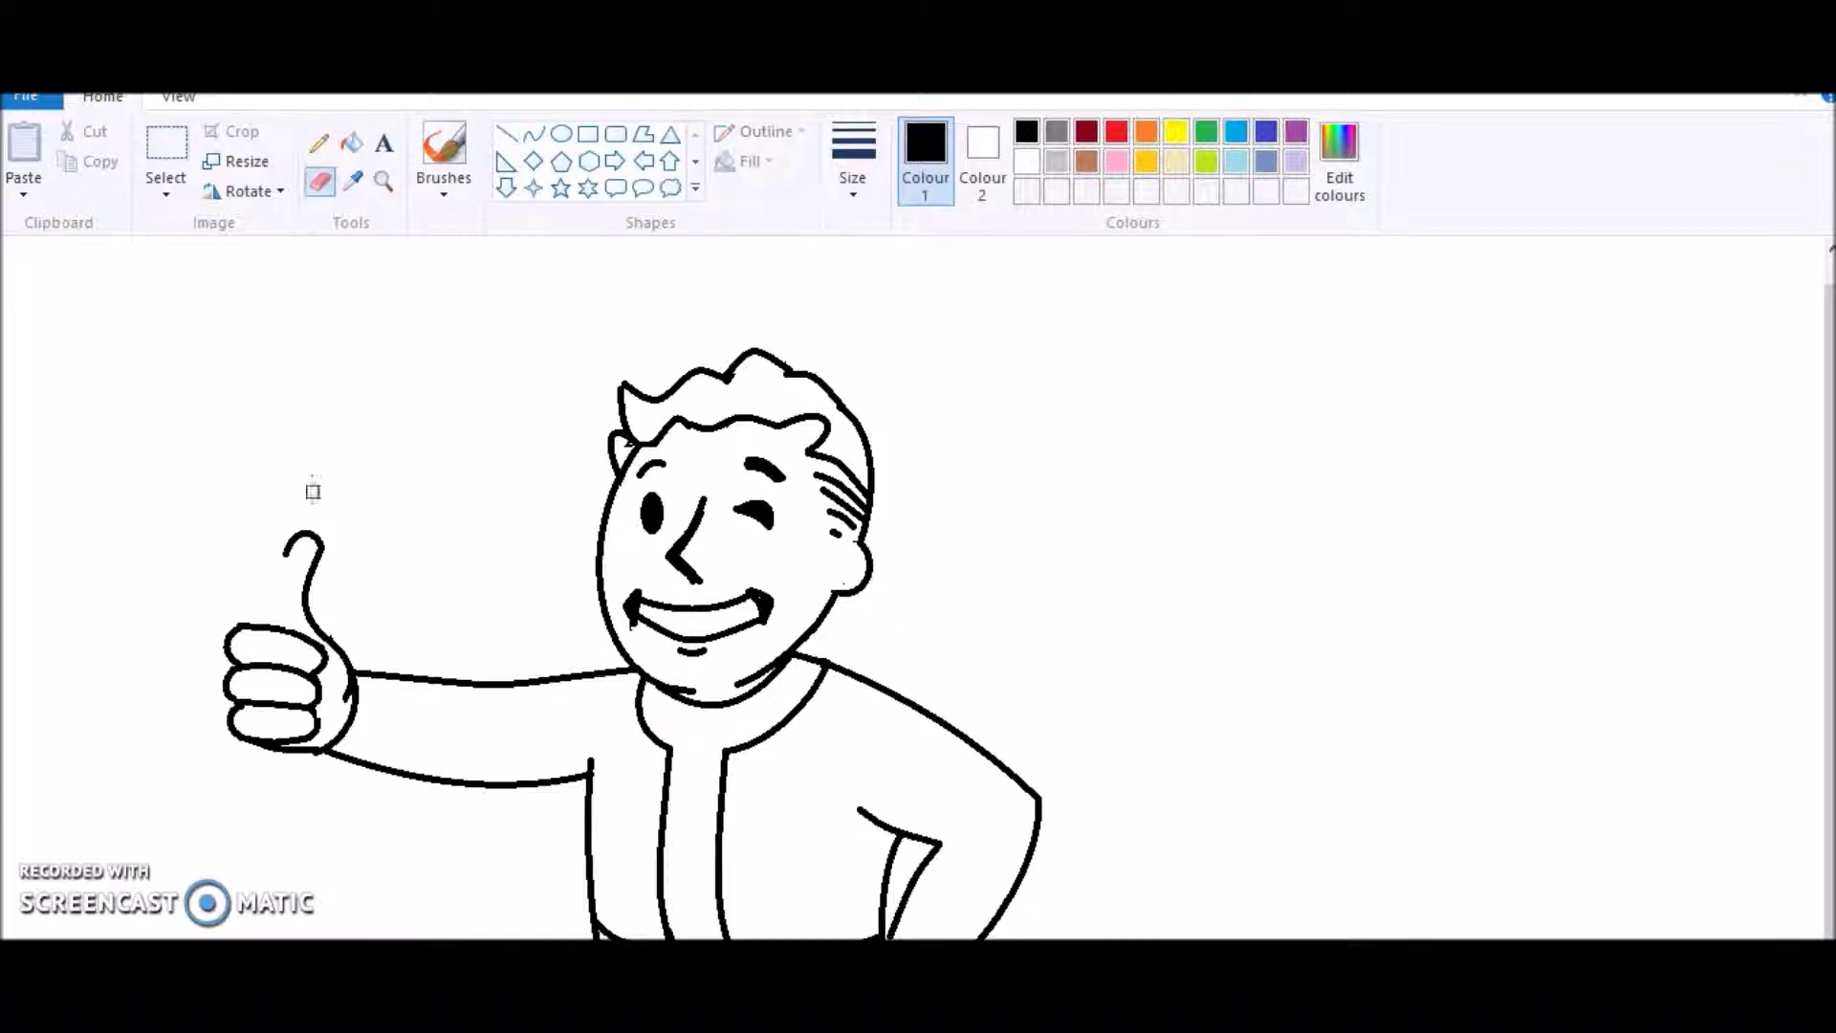
pyautogui.click(534, 135)
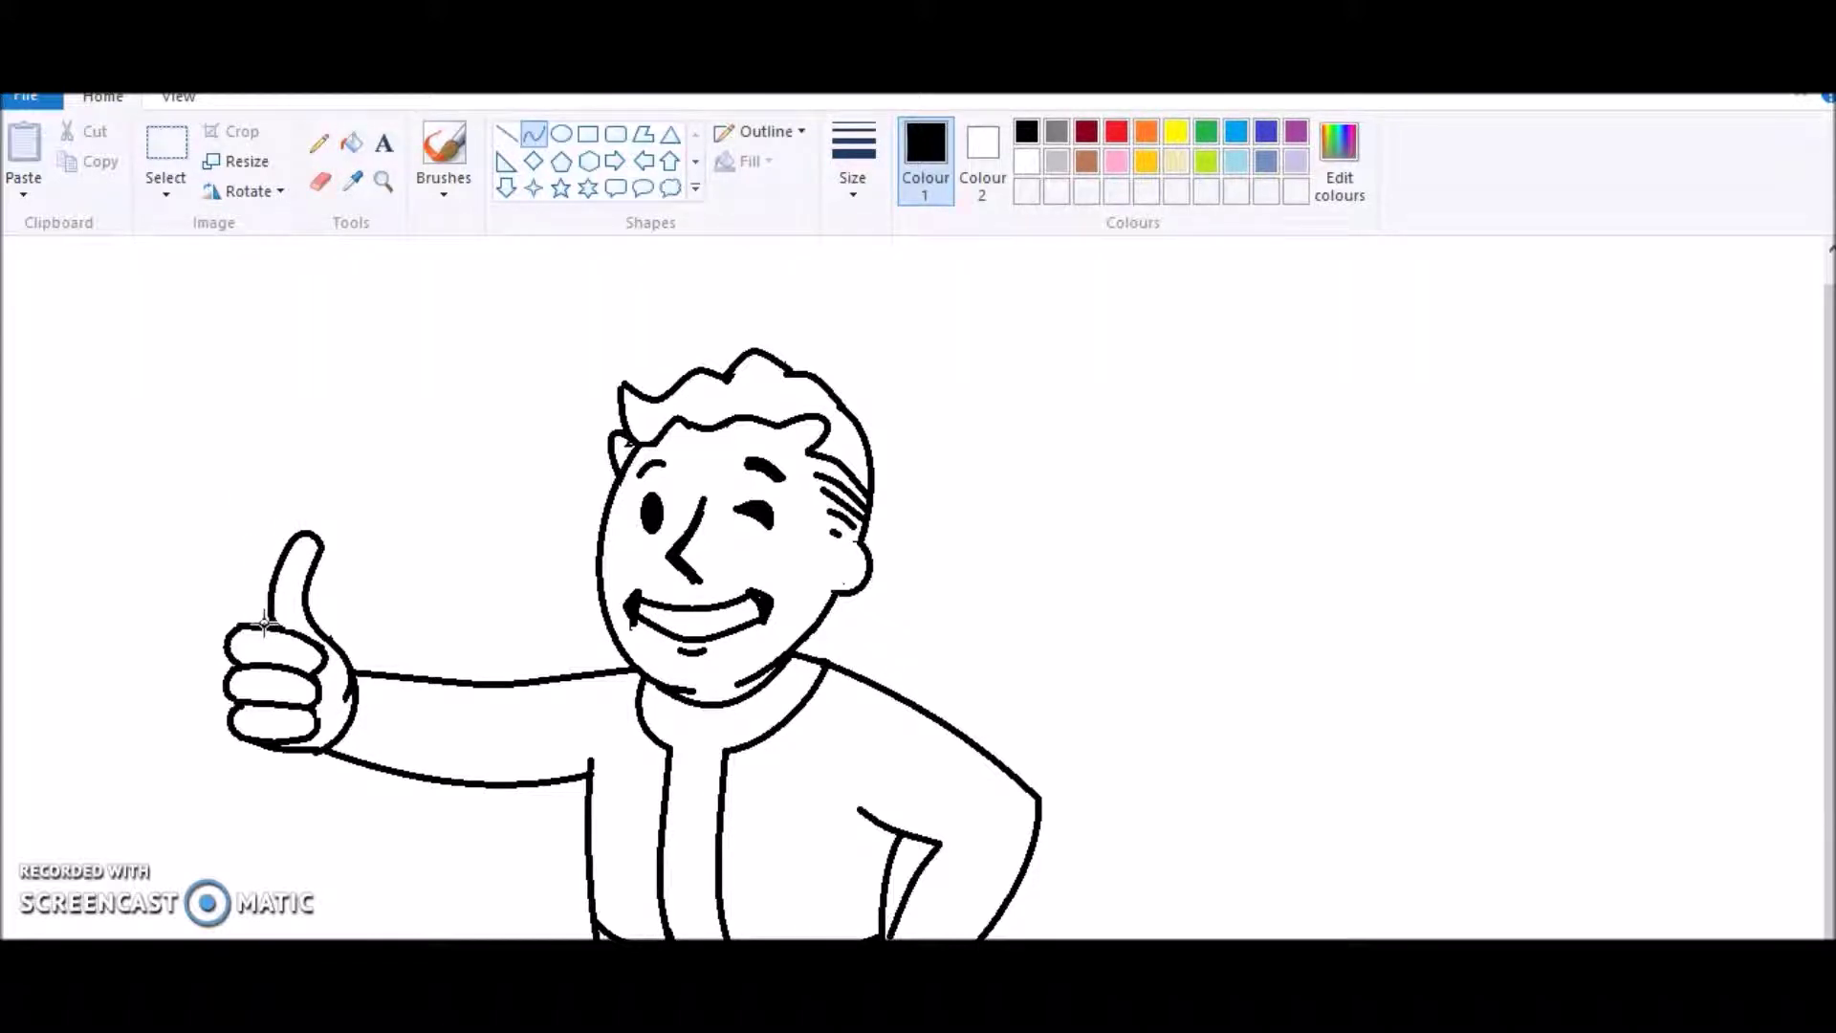
pyautogui.moveTo(332, 638)
pyautogui.mouseDown()
pyautogui.moveTo(309, 548)
pyautogui.moveTo(293, 598)
pyautogui.mouseUp()
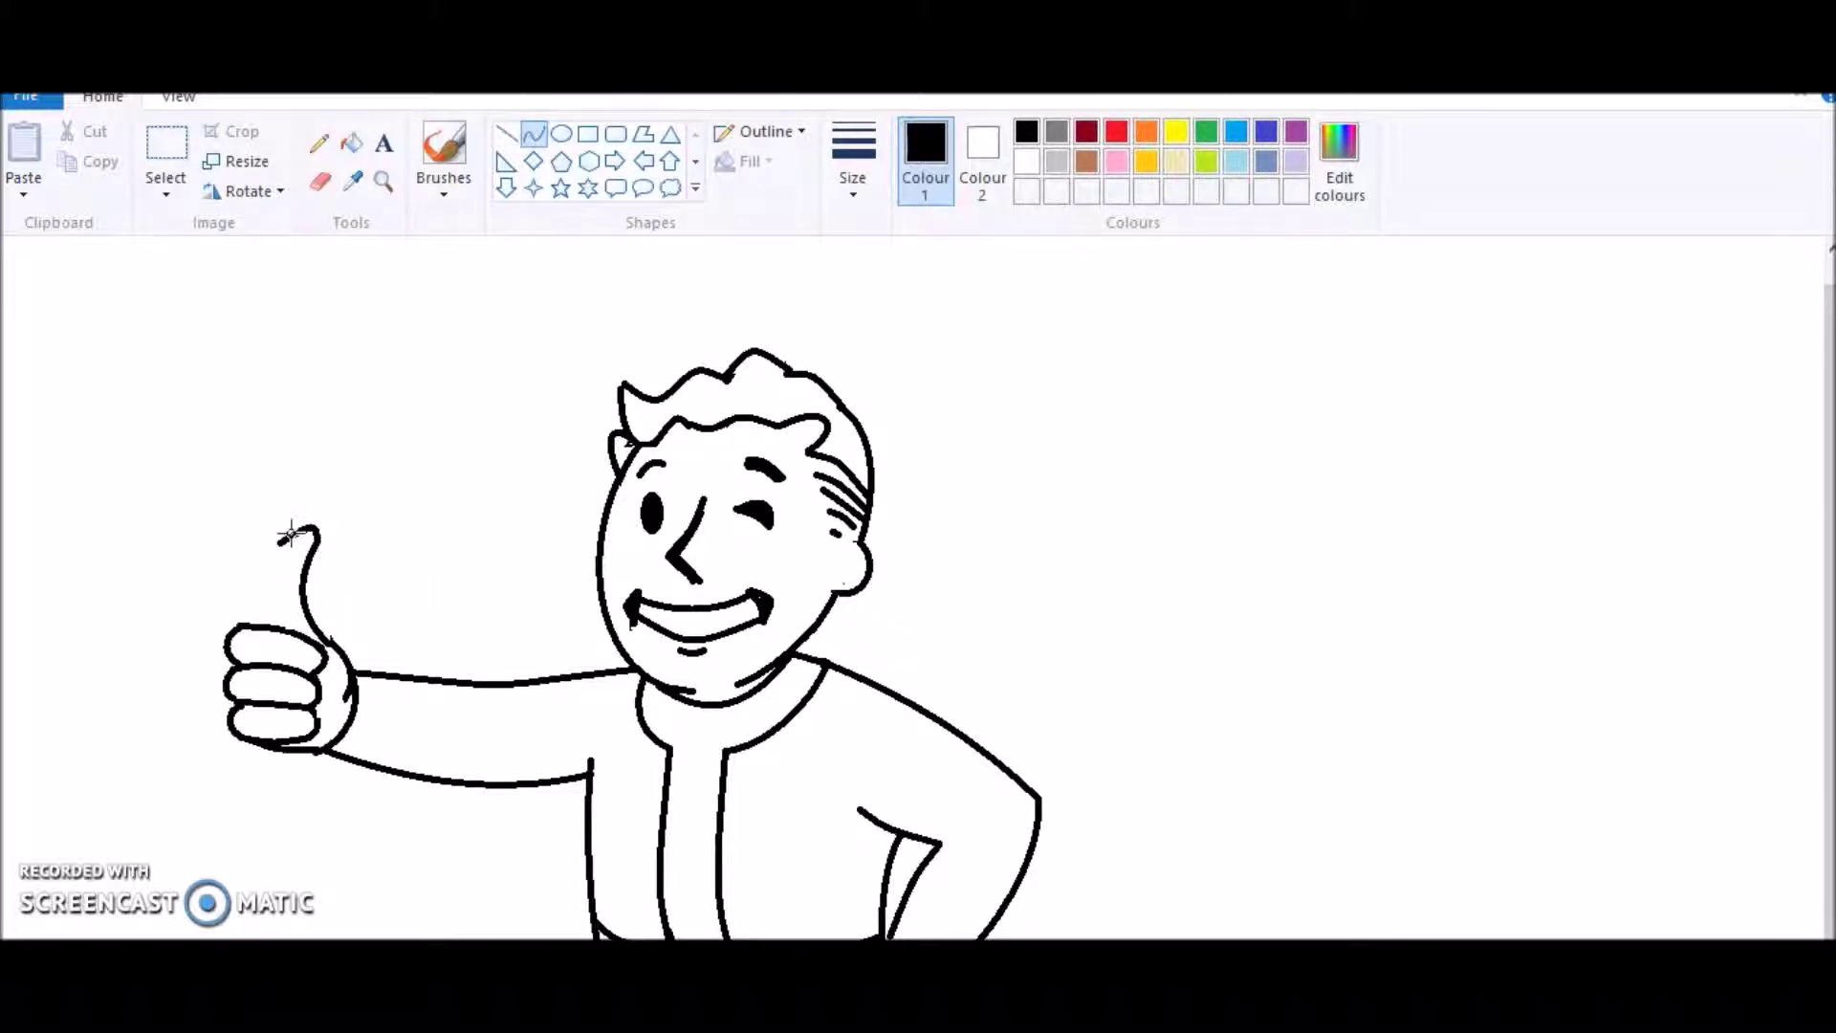
pyautogui.click(319, 182)
pyautogui.click(534, 134)
pyautogui.moveTo(278, 626); pyautogui.dragTo(255, 547)
pyautogui.hotkey('ctrl', 'z')
pyautogui.hotkey('ctrl', 'z')
# Redraw the thumb with a curved inner edge, a rounded tip and a bowed outer edge.
pyautogui.moveTo(315, 548); pyautogui.dragTo(318, 547)
pyautogui.moveTo(331, 588); pyautogui.dragTo(301, 593)
pyautogui.click(383, 547)
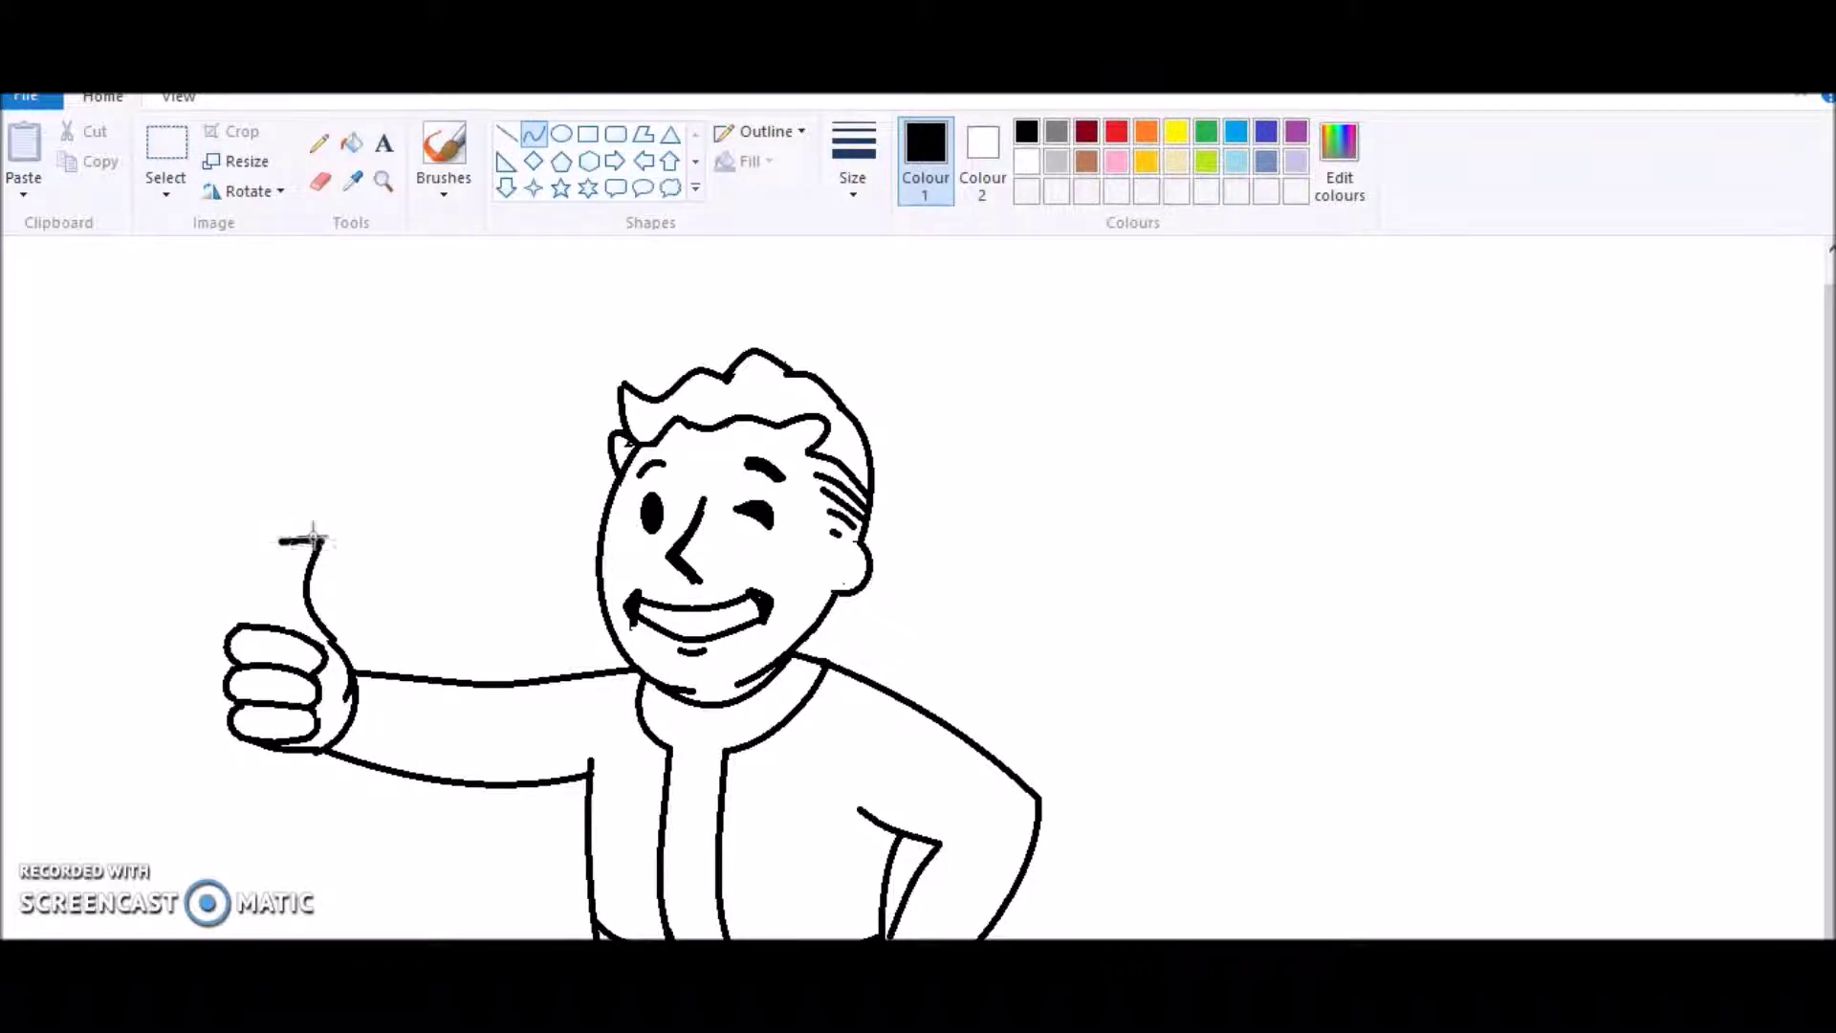
pyautogui.moveTo(292, 631)
pyautogui.mouseDown()
pyautogui.moveTo(247, 602)
pyautogui.moveTo(259, 543)
pyautogui.moveTo(270, 615)
pyautogui.mouseUp()
pyautogui.hotkey('ctrl', 'z')
# Clean up the thumb's outer edge and close the gap above the fingers with a short straight black line.
pyautogui.click(321, 181)
pyautogui.click(507, 133)
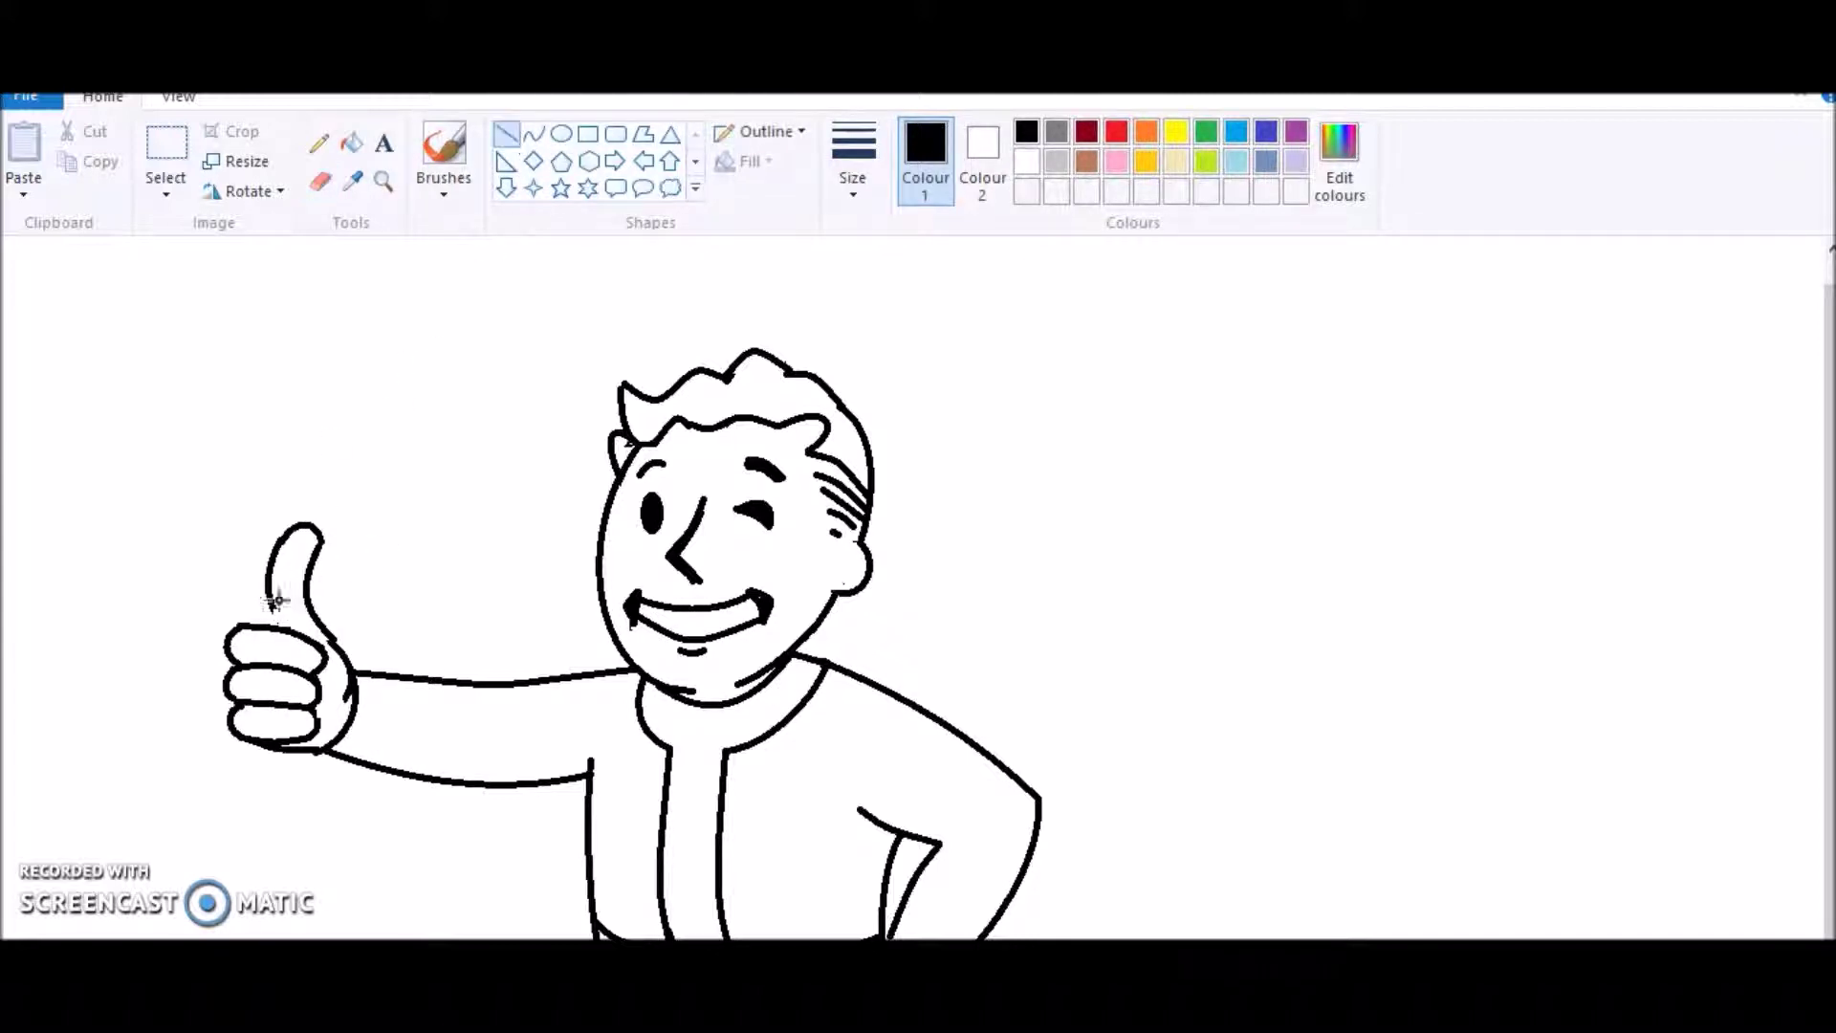
pyautogui.moveTo(280, 629); pyautogui.dragTo(277, 627)
pyautogui.click(1181, 130)
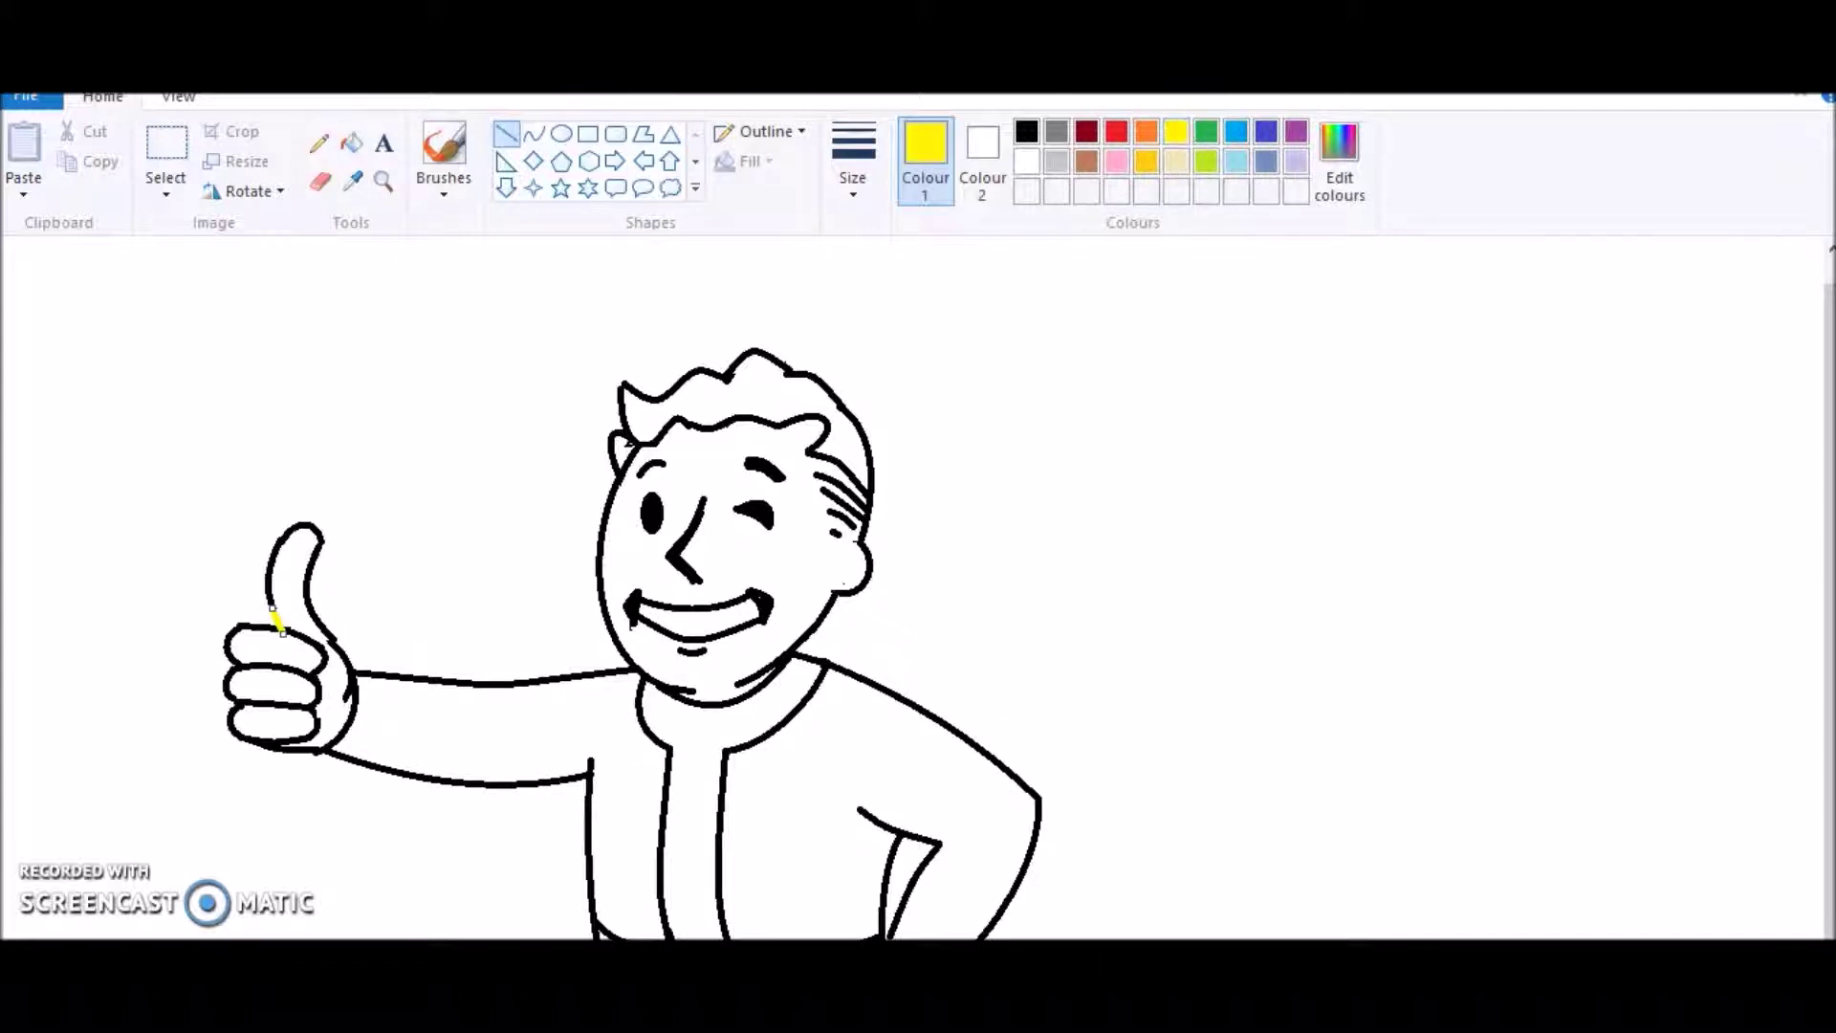
pyautogui.click(350, 143)
pyautogui.click(1025, 132)
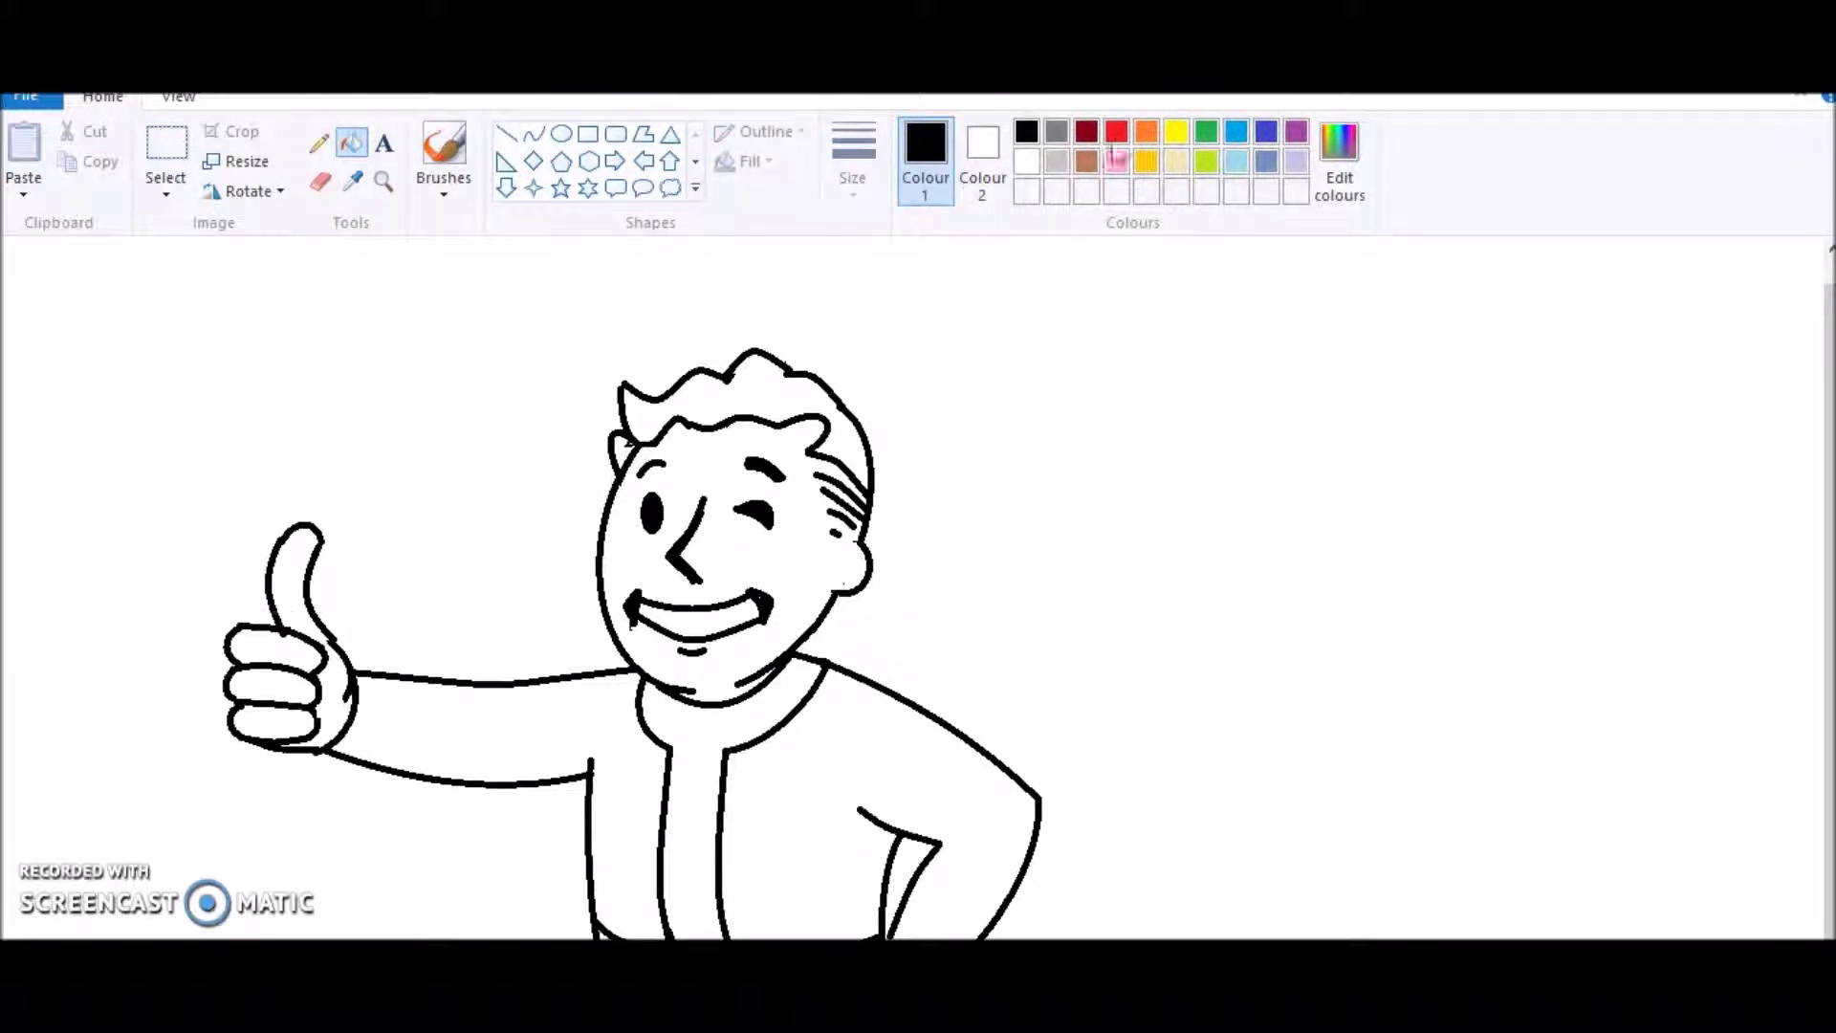
# Fill the hair and the small shape on the far side of the head with yellow.
pyautogui.click(1179, 132)
pyautogui.click(771, 400)
pyautogui.click(629, 446)
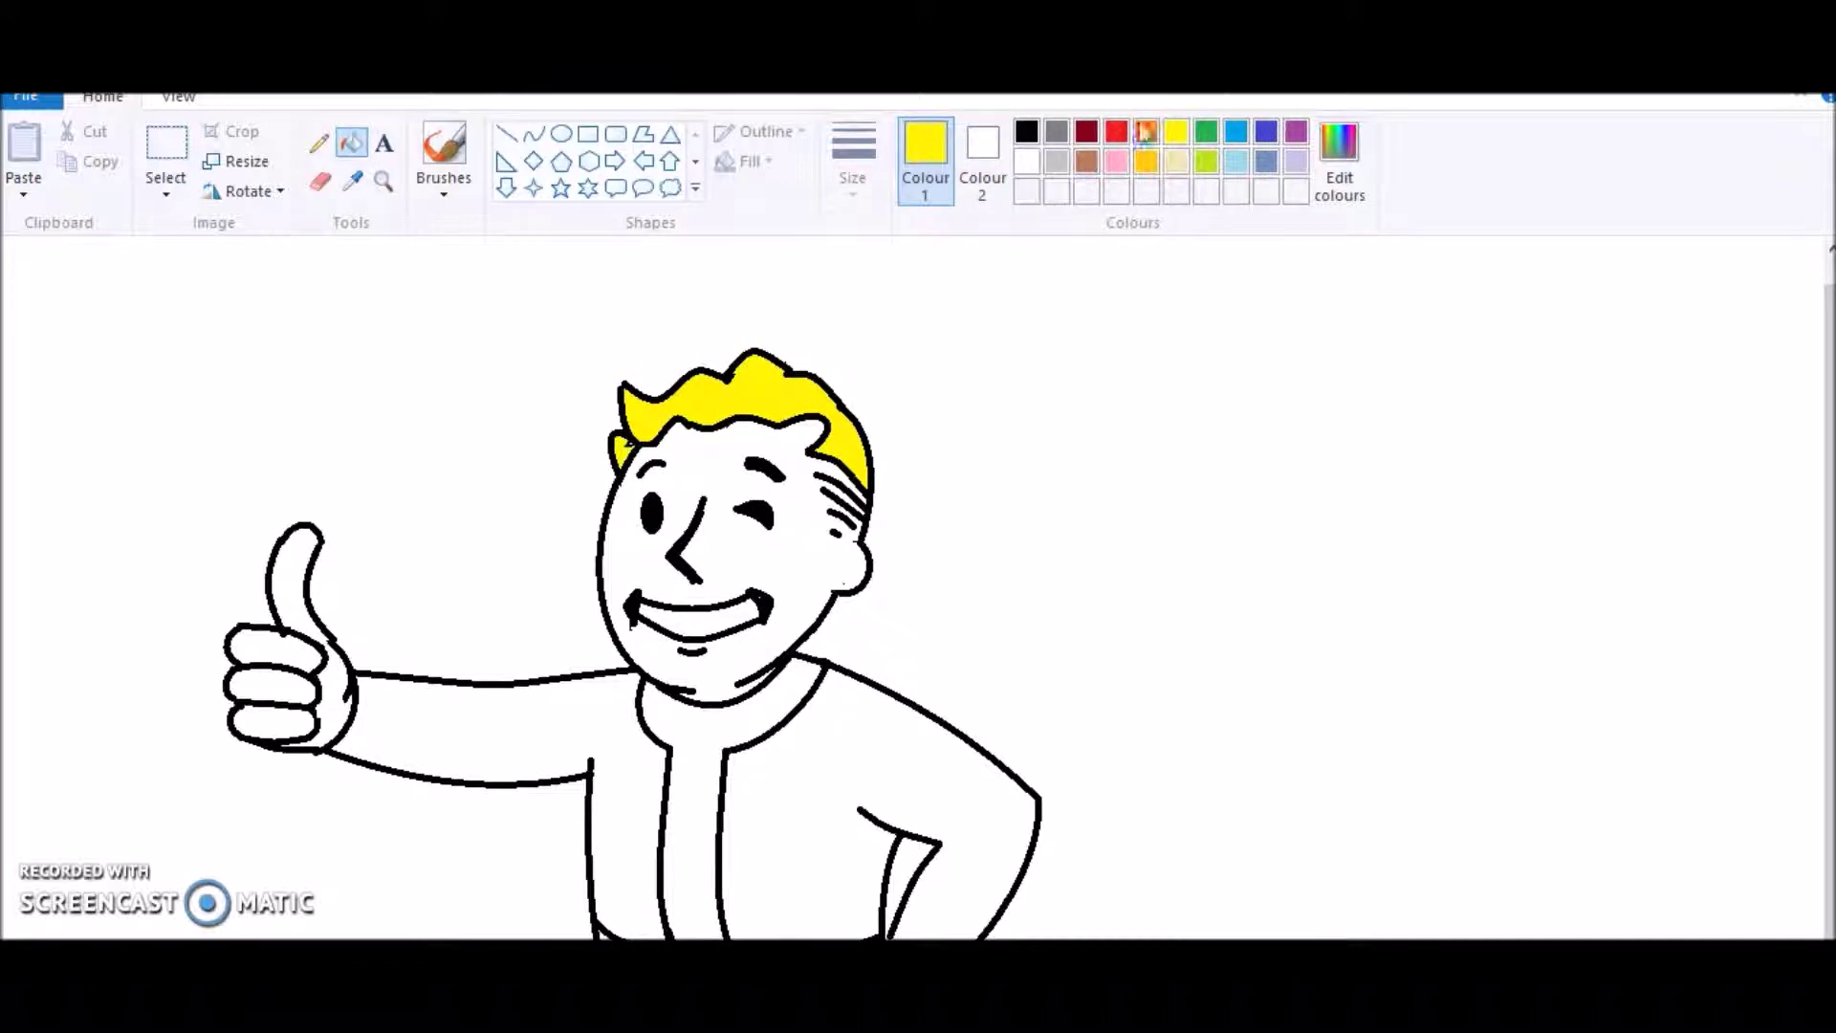
# Define a custom yellow with RGB 255, 244, 45, add it to the custom colours and make it the current colour.
pyautogui.click(1339, 153)
pyautogui.moveTo(1677, 416)
pyautogui.mouseDown()
pyautogui.moveTo(1680, 371)
pyautogui.moveTo(1671, 439)
pyautogui.moveTo(1673, 410)
pyautogui.mouseUp()
pyautogui.click(1522, 675)
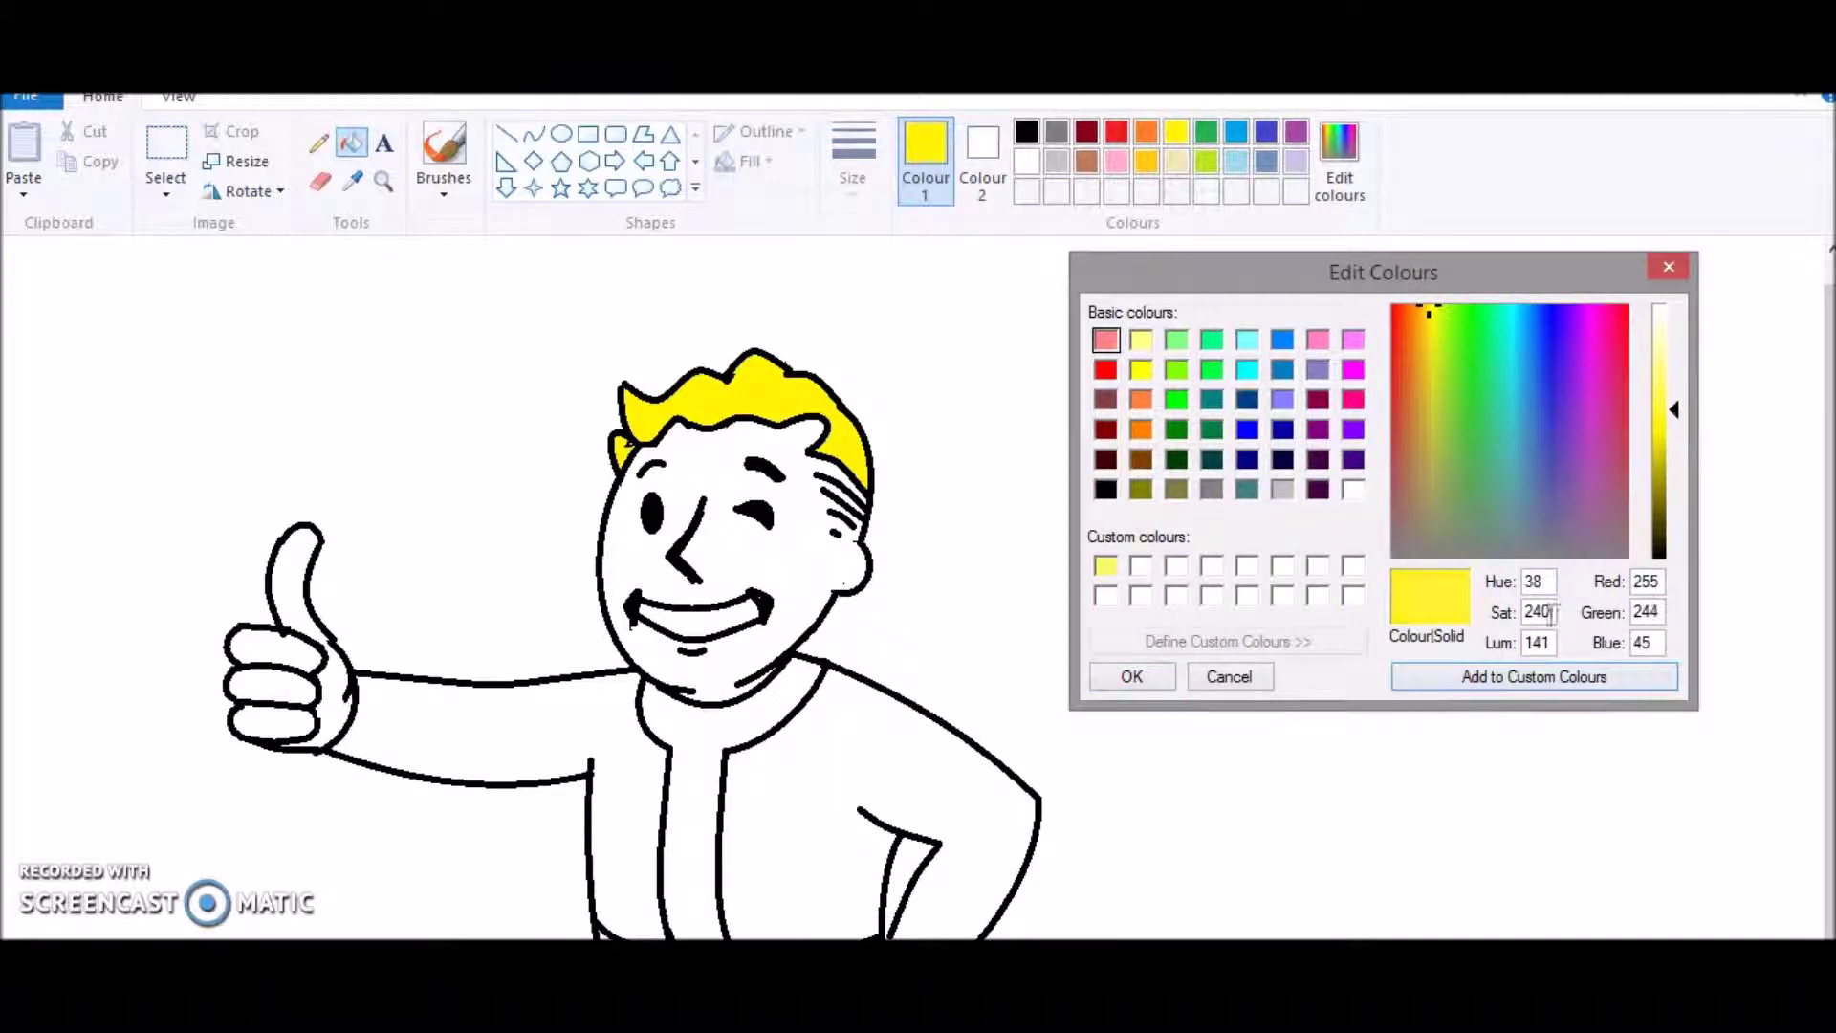
pyautogui.click(1131, 676)
pyautogui.click(1339, 153)
pyautogui.click(640, 632)
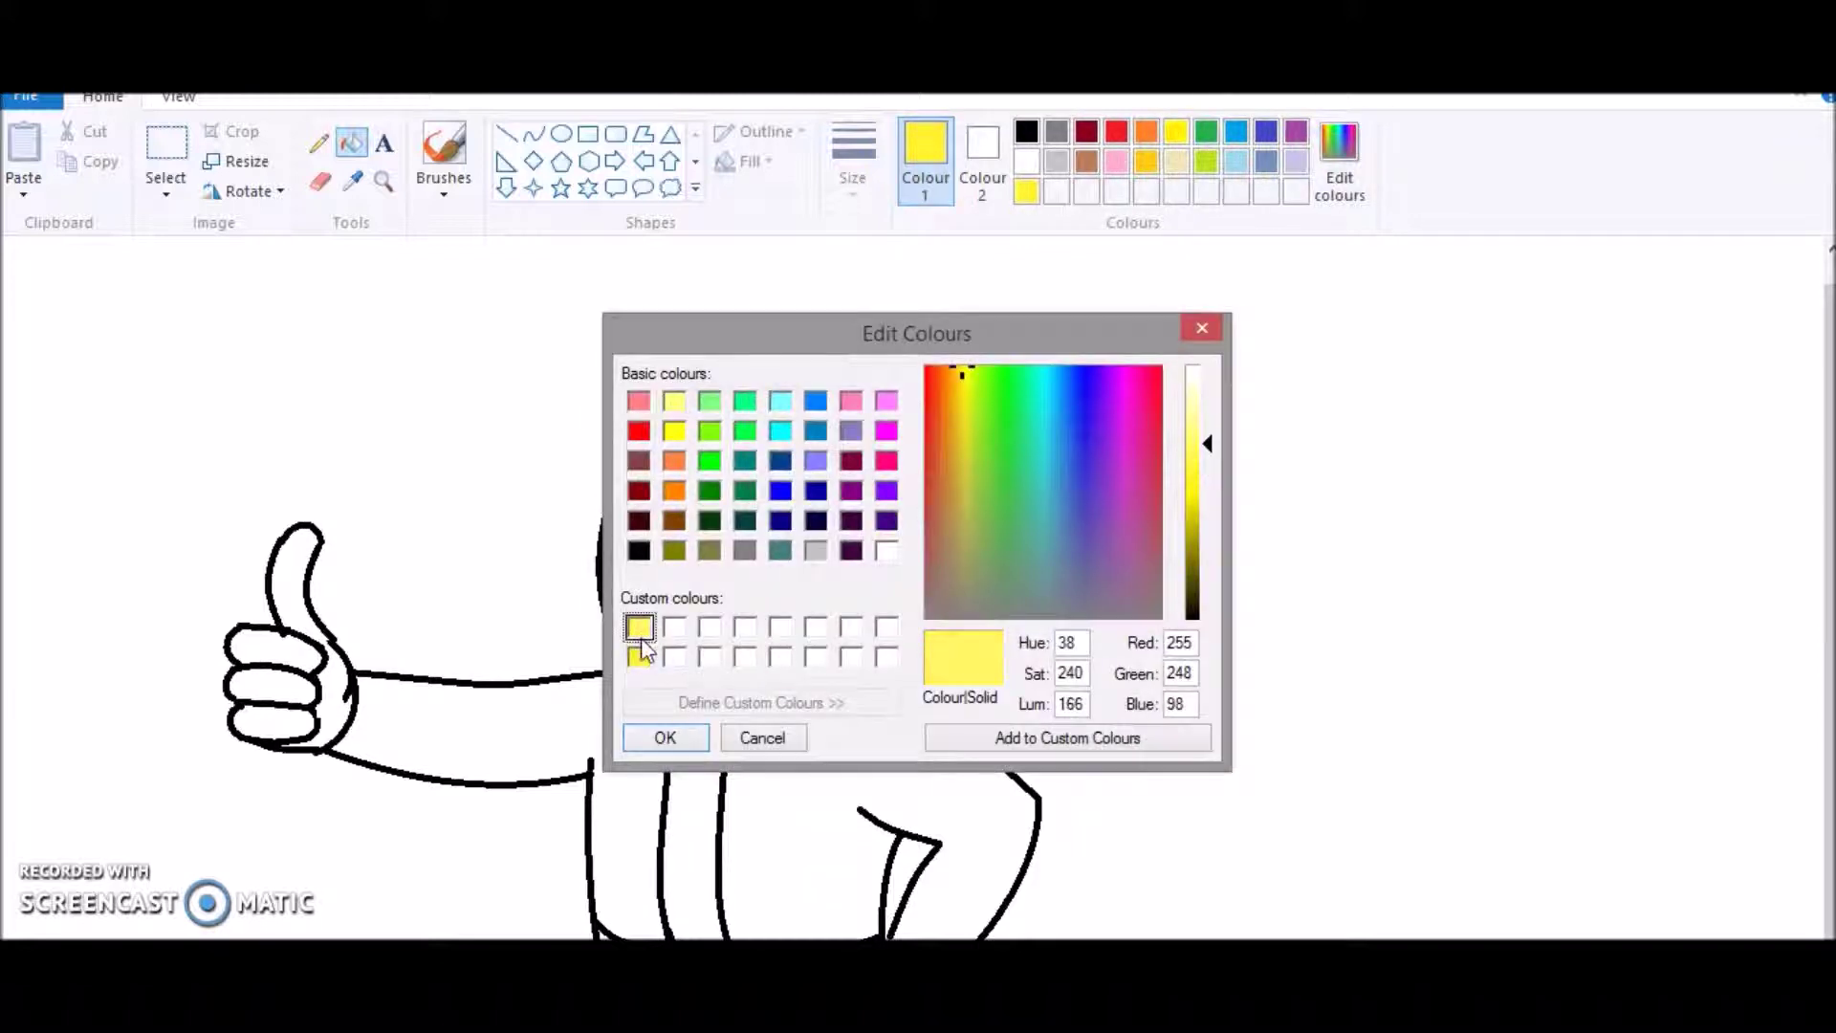
pyautogui.click(995, 735)
pyautogui.click(643, 657)
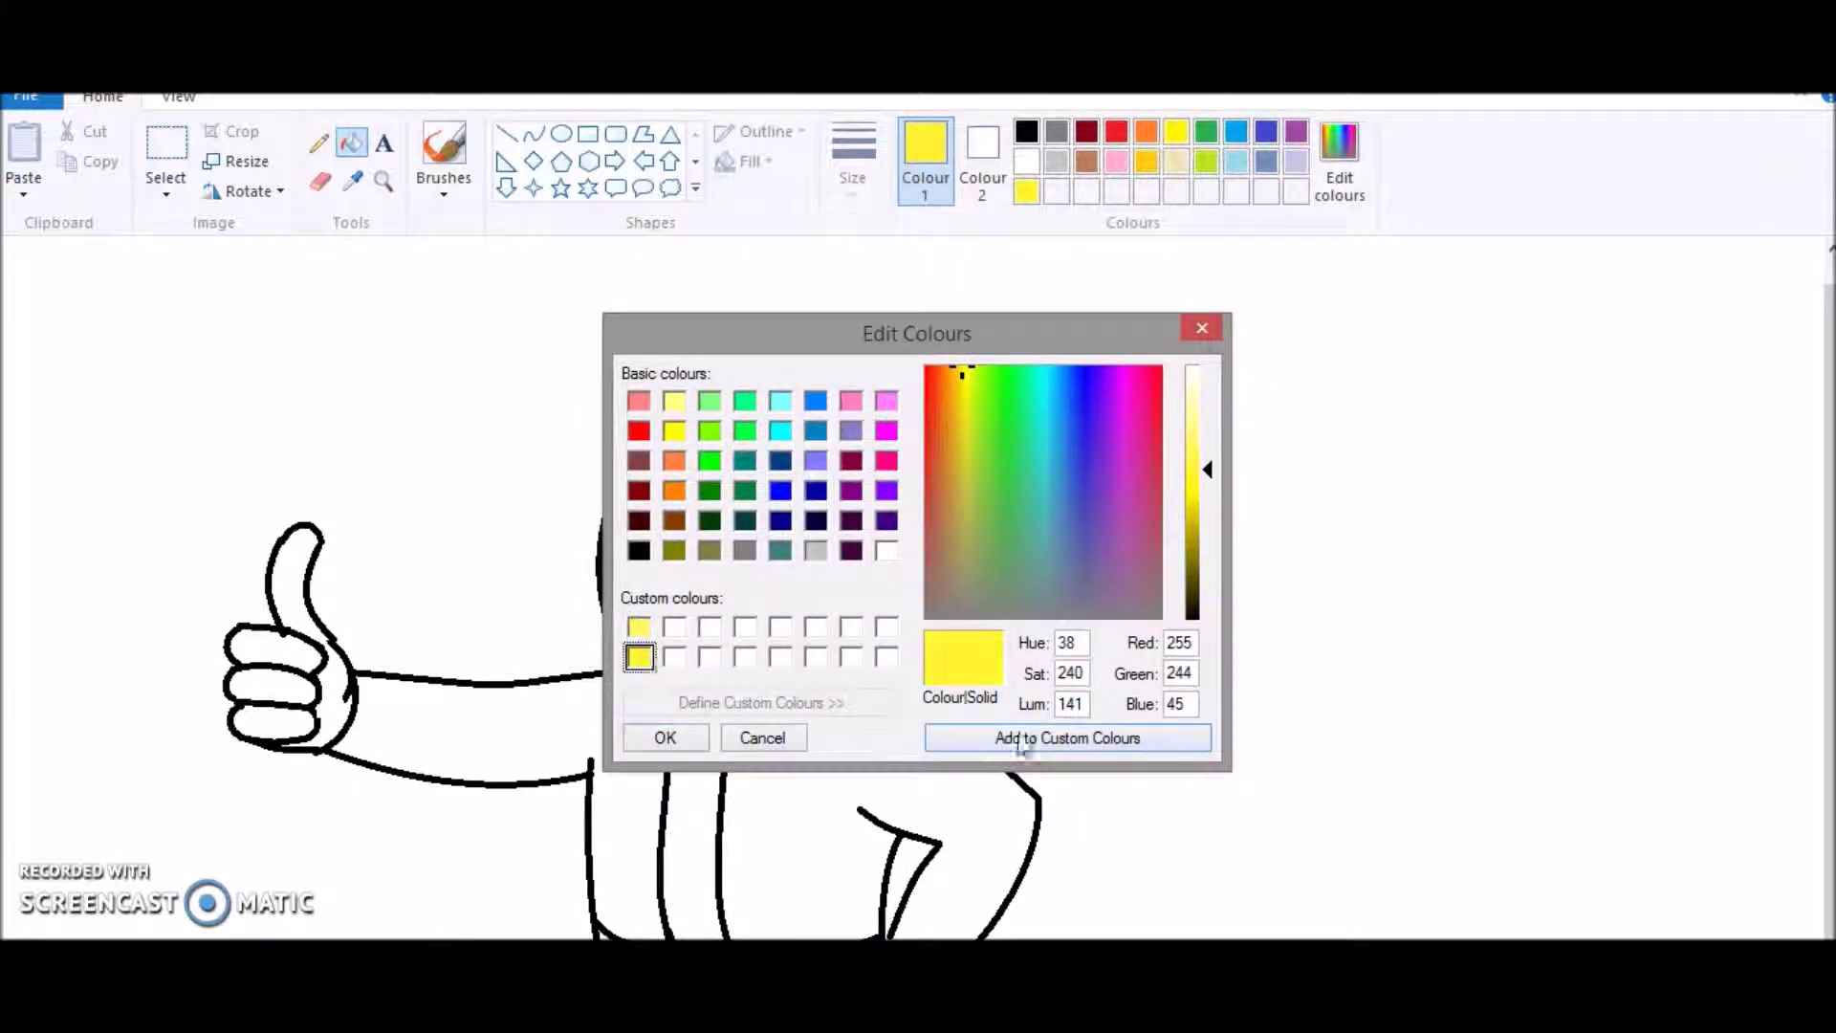
pyautogui.click(665, 740)
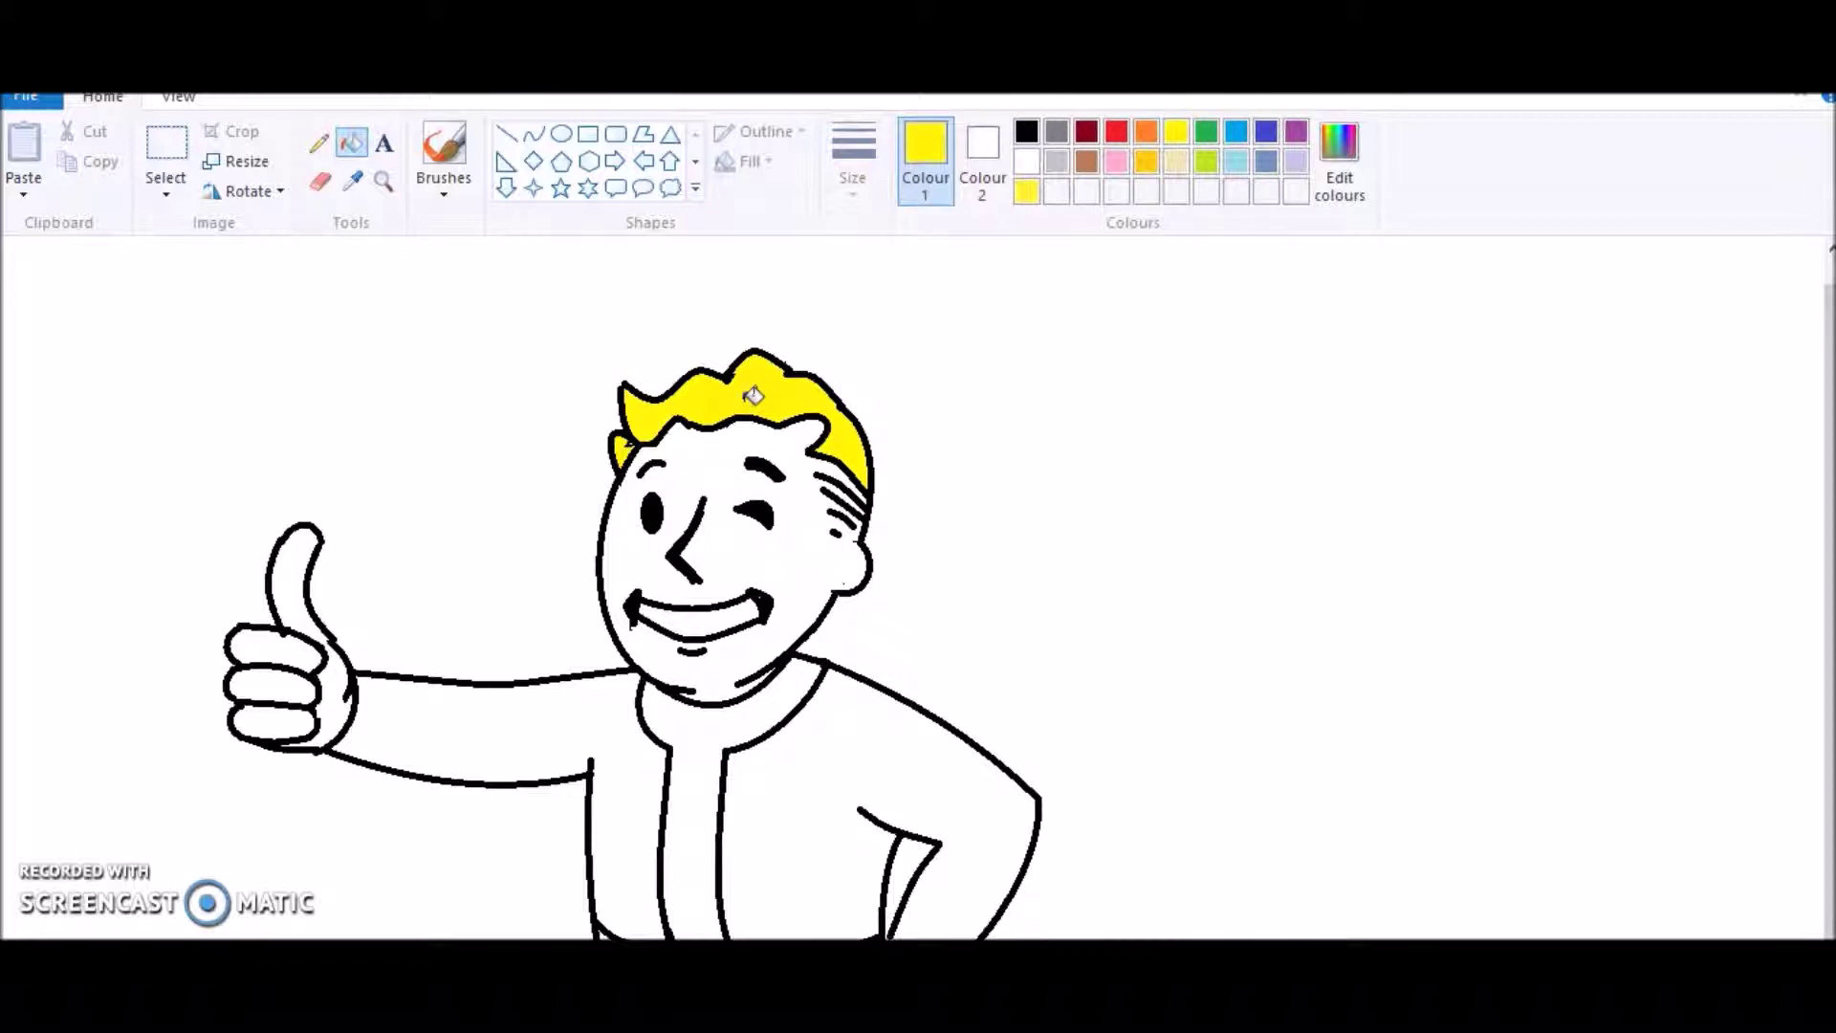
# Lighten the custom yellow and refill the hair and the small shape on the far side of the head.
pyautogui.click(1339, 153)
pyautogui.moveTo(1233, 499); pyautogui.dragTo(1213, 444)
pyautogui.click(669, 745)
pyautogui.click(765, 397)
pyautogui.click(621, 451)
# Mix a darker yellow with RGB 223, 213, 0, draw a curved shading boundary from the hair's peak, and fill the back of the hair.
pyautogui.click(538, 136)
pyautogui.click(536, 140)
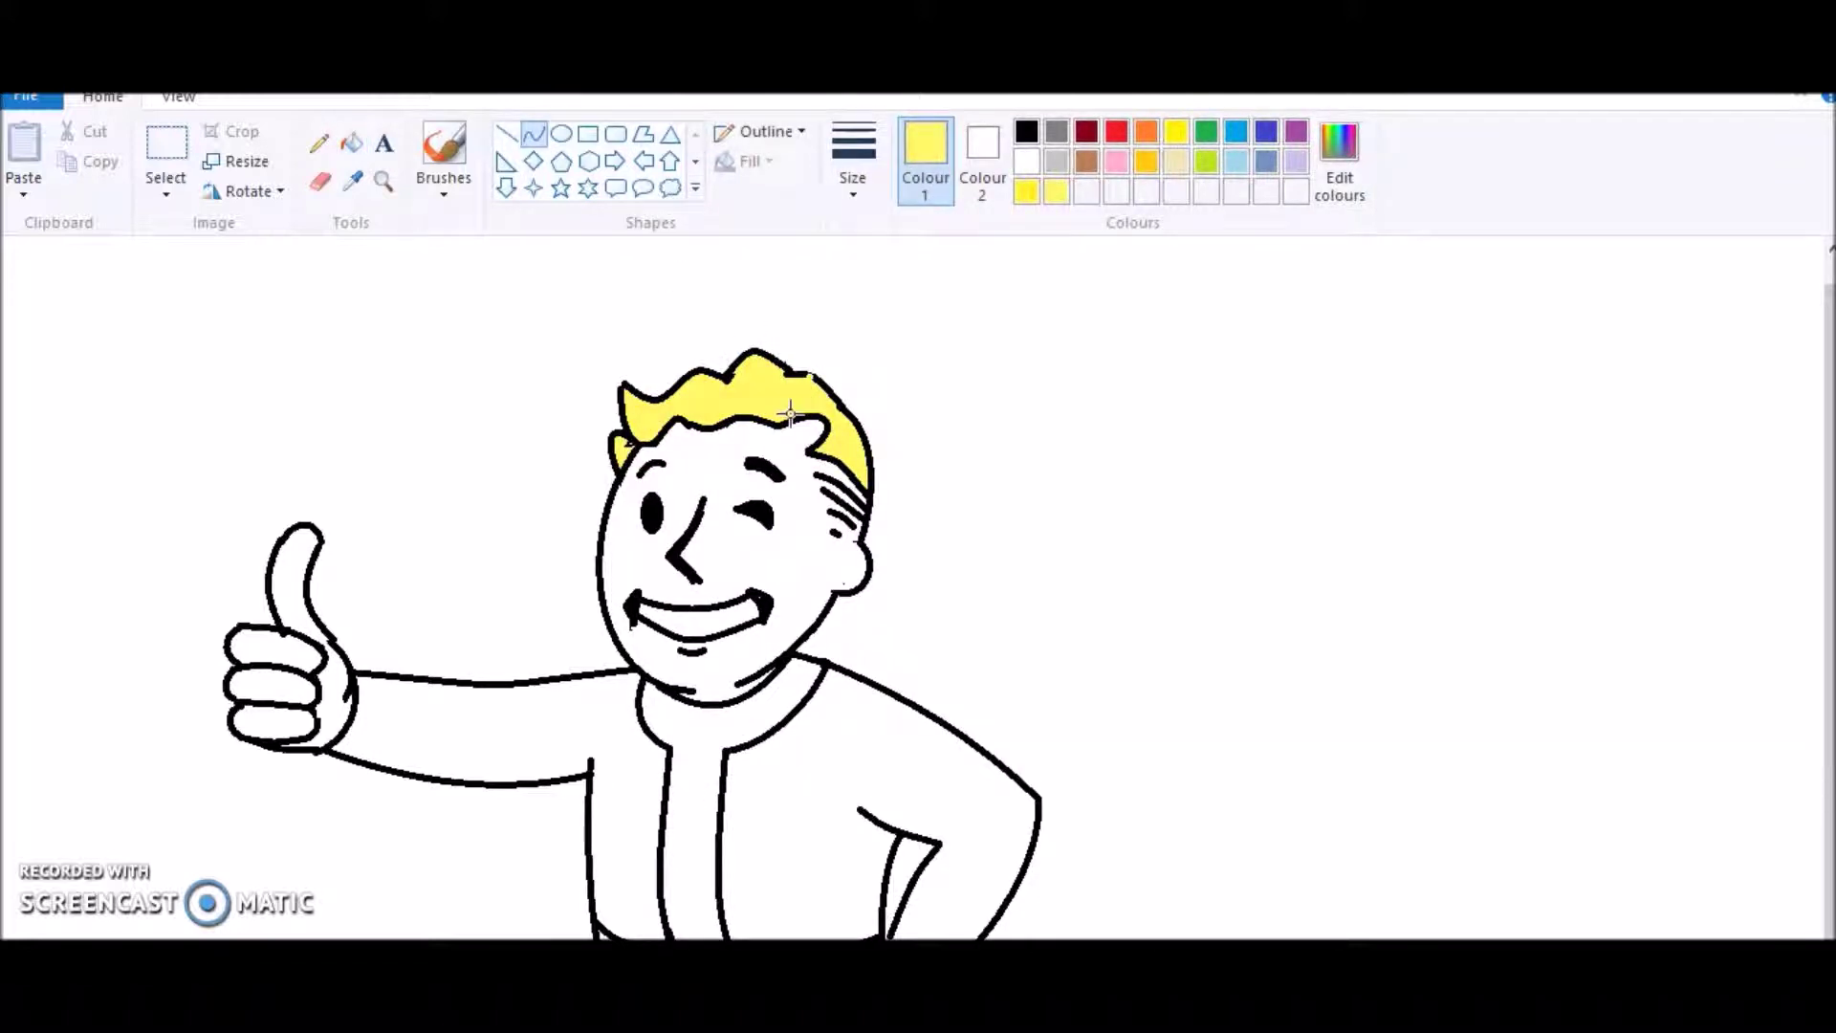
pyautogui.click(1339, 153)
pyautogui.moveTo(1229, 438); pyautogui.dragTo(1229, 507)
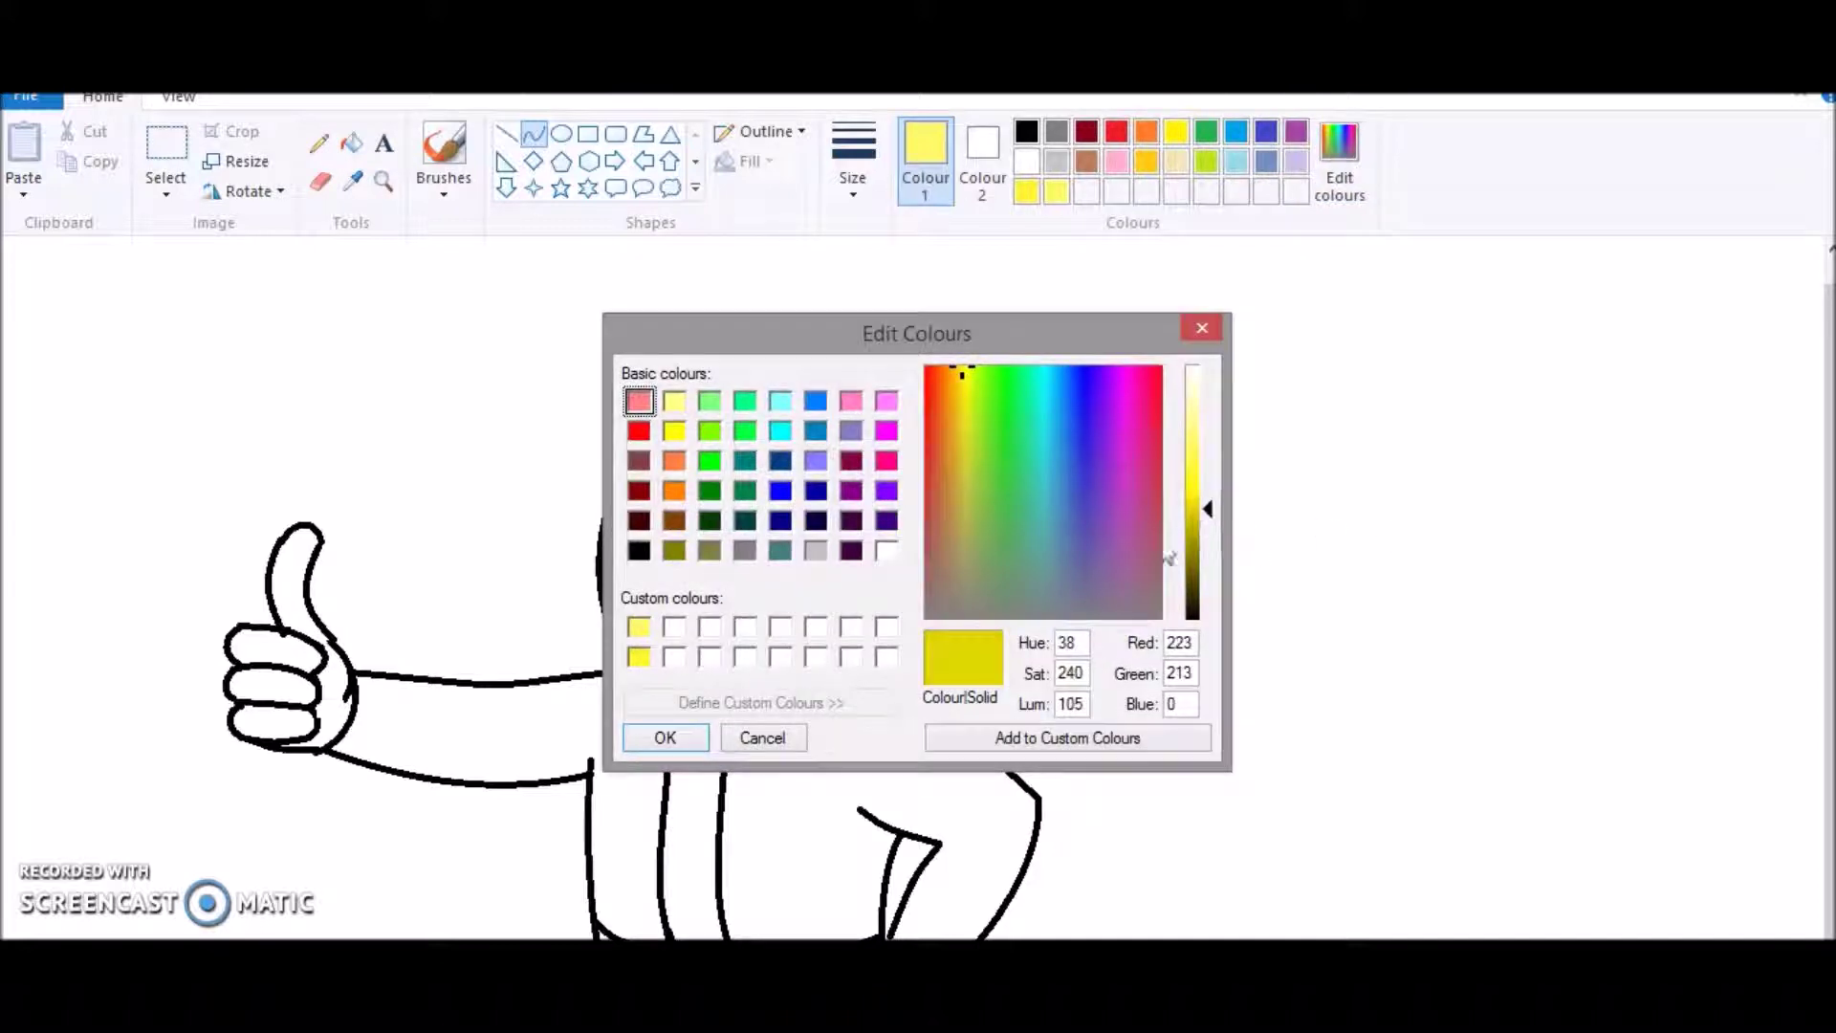
pyautogui.click(664, 733)
pyautogui.moveTo(759, 356); pyautogui.dragTo(782, 395)
pyautogui.hotkey('ctrl', 'z')
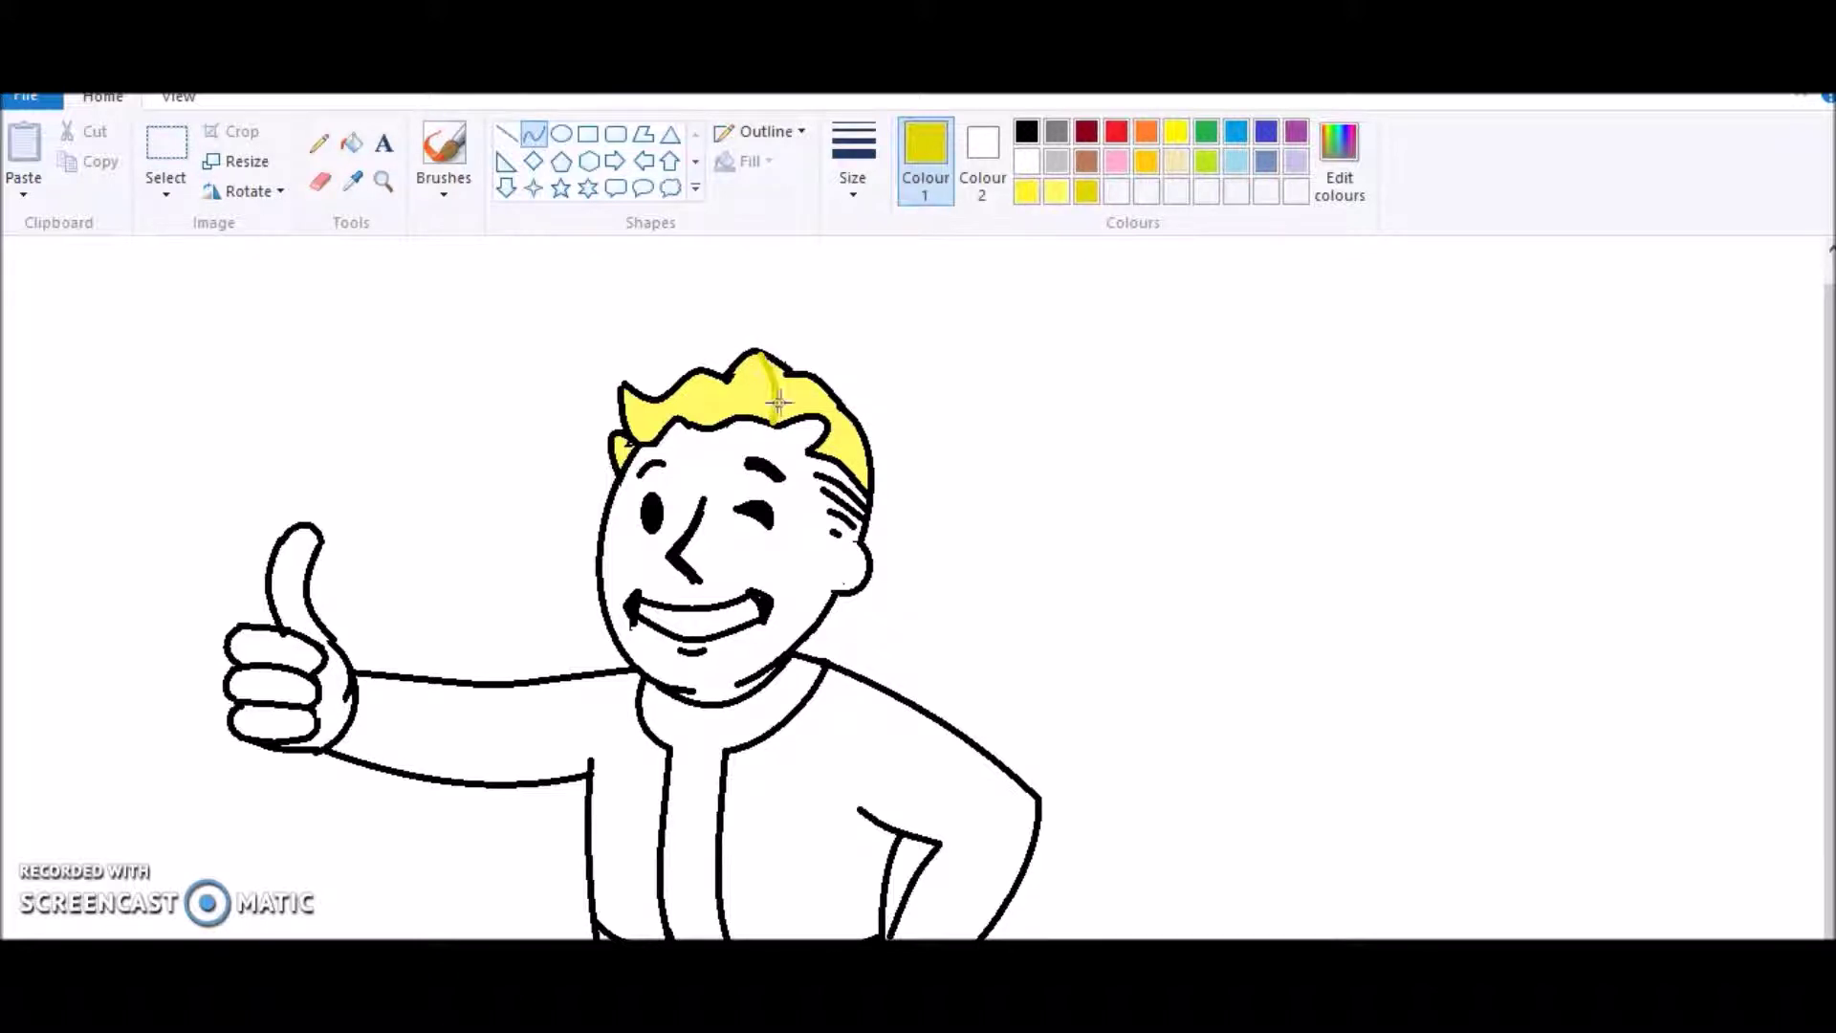
pyautogui.click(351, 142)
pyautogui.click(796, 392)
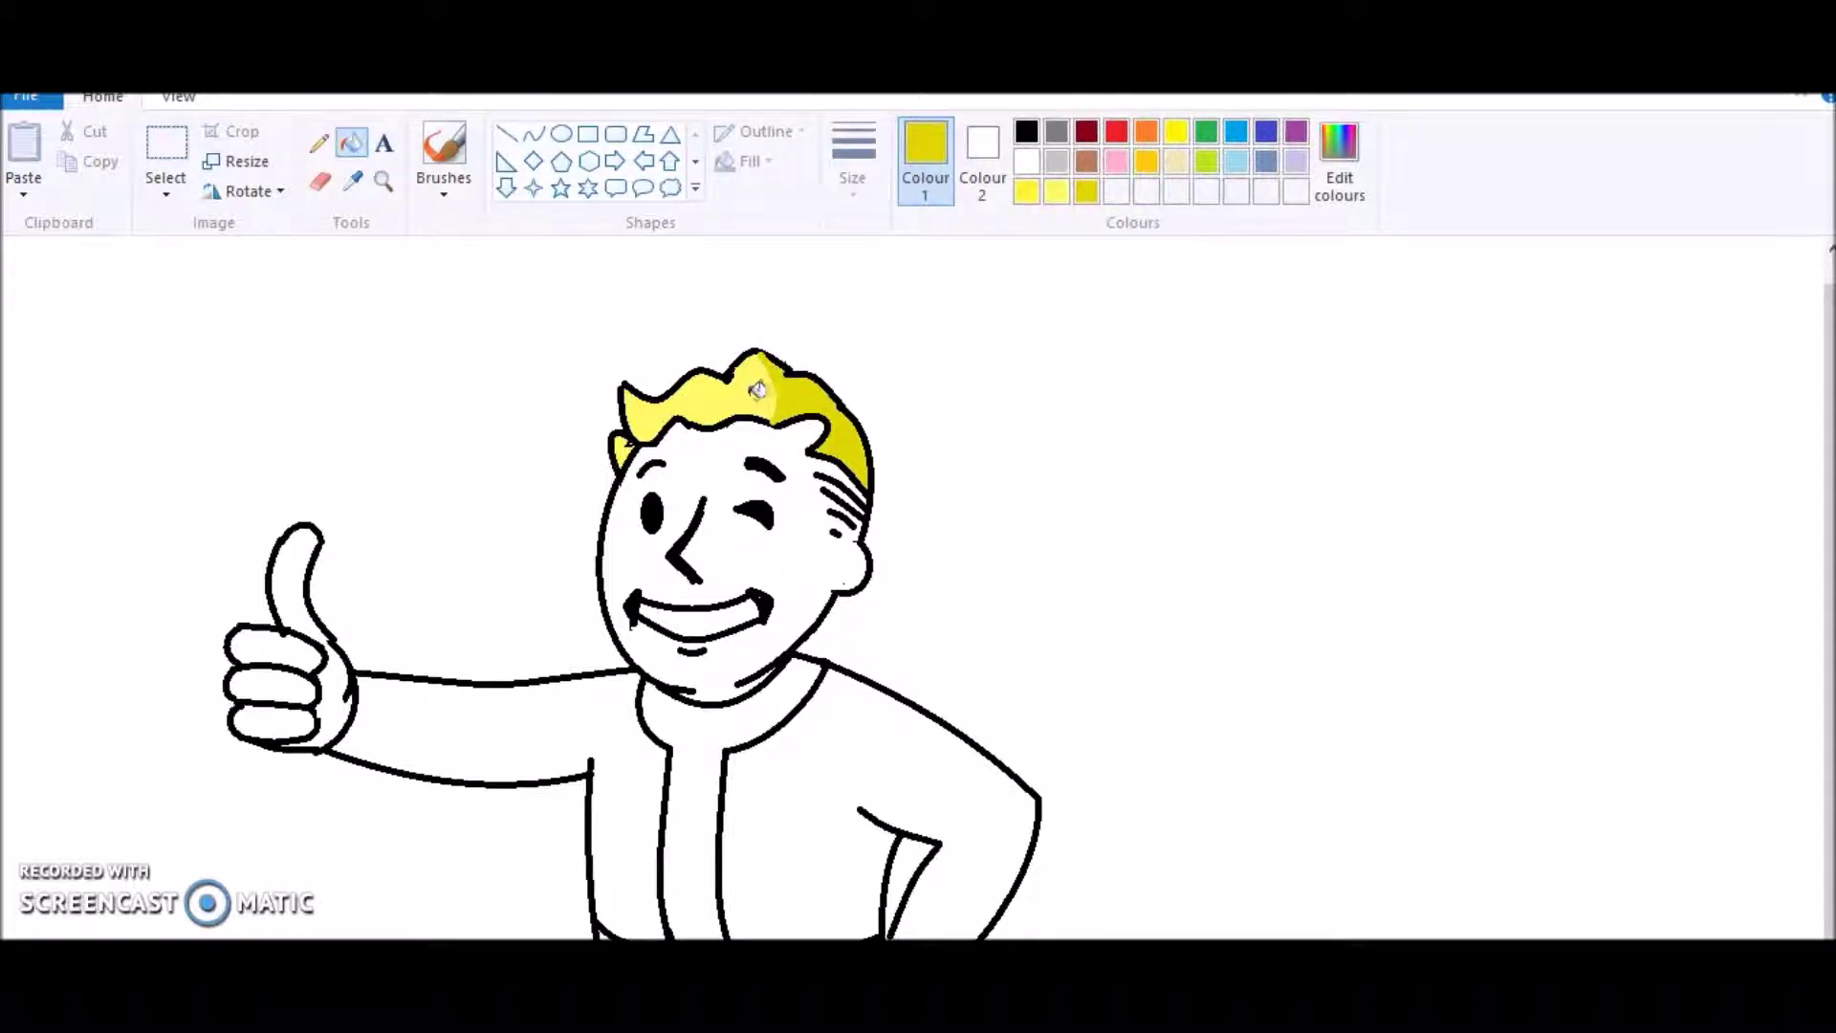
# Mix a pale cream skin tone from light yellow and fill the face and near ear with it.
pyautogui.click(1176, 161)
pyautogui.click(1358, 167)
pyautogui.moveTo(1206, 411); pyautogui.dragTo(1207, 395)
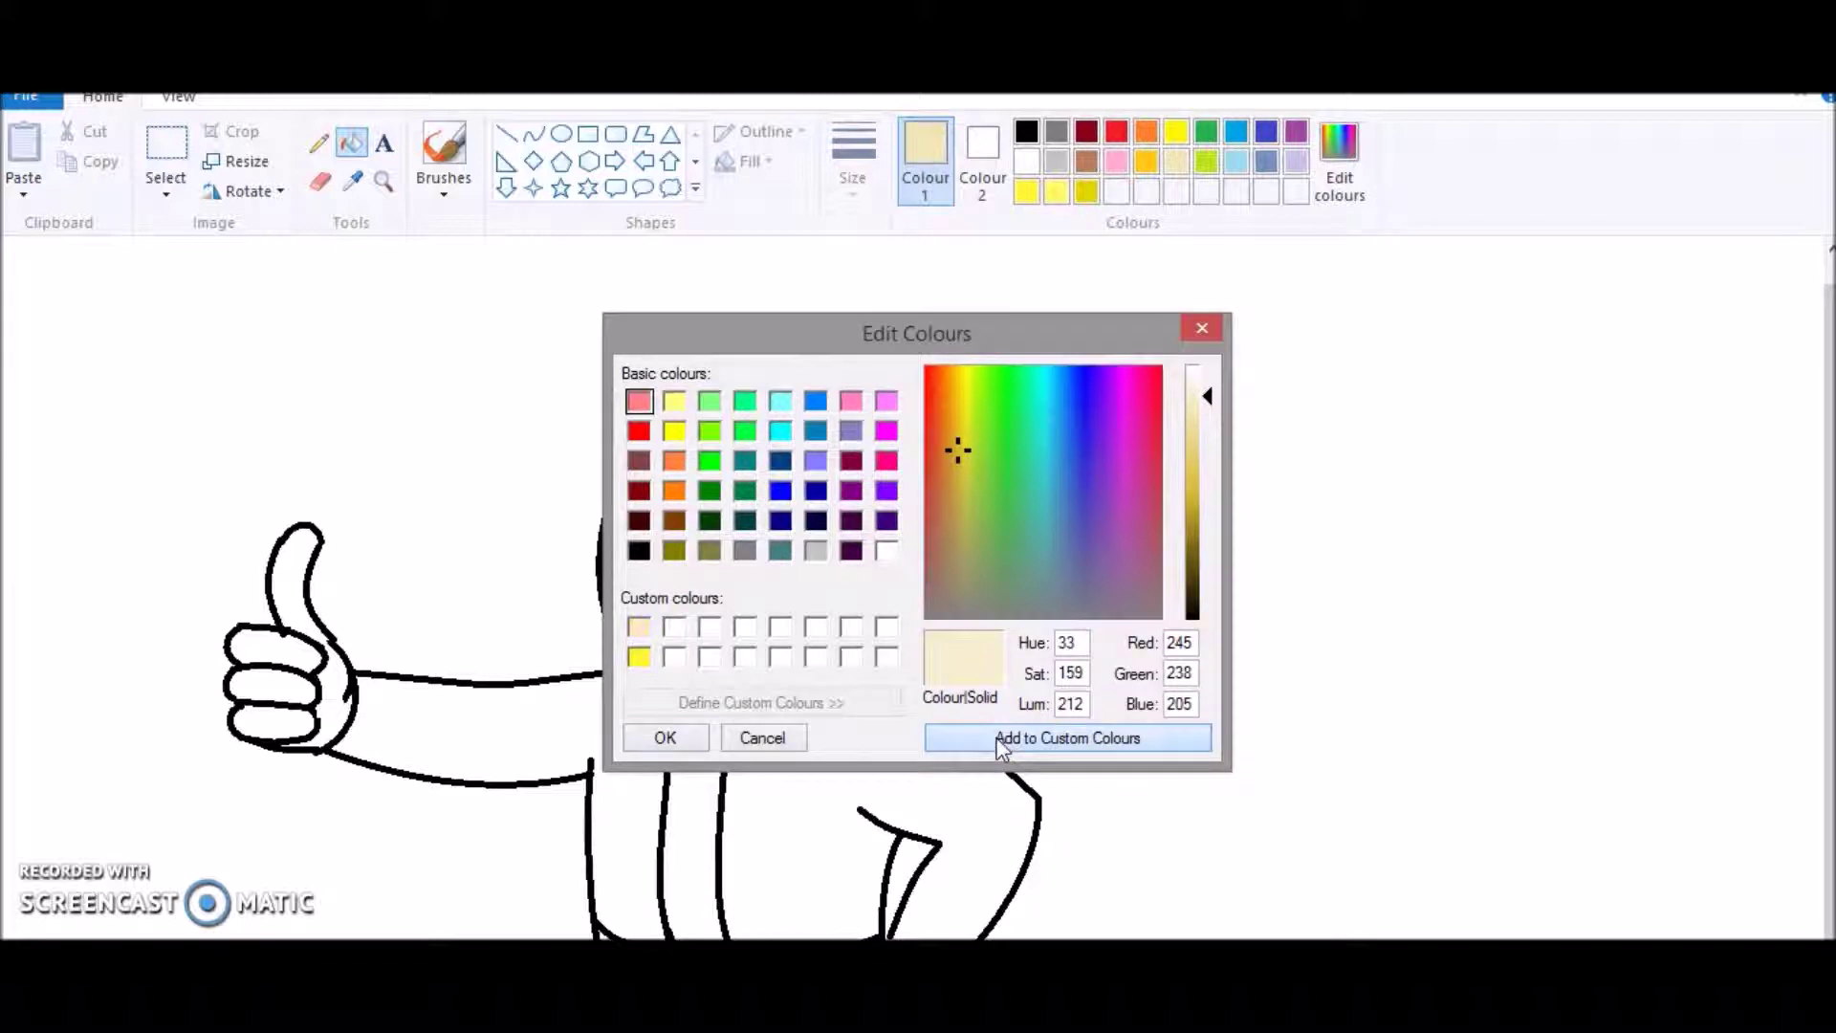
pyautogui.click(664, 737)
pyautogui.click(1339, 162)
pyautogui.click(950, 395)
pyautogui.click(665, 737)
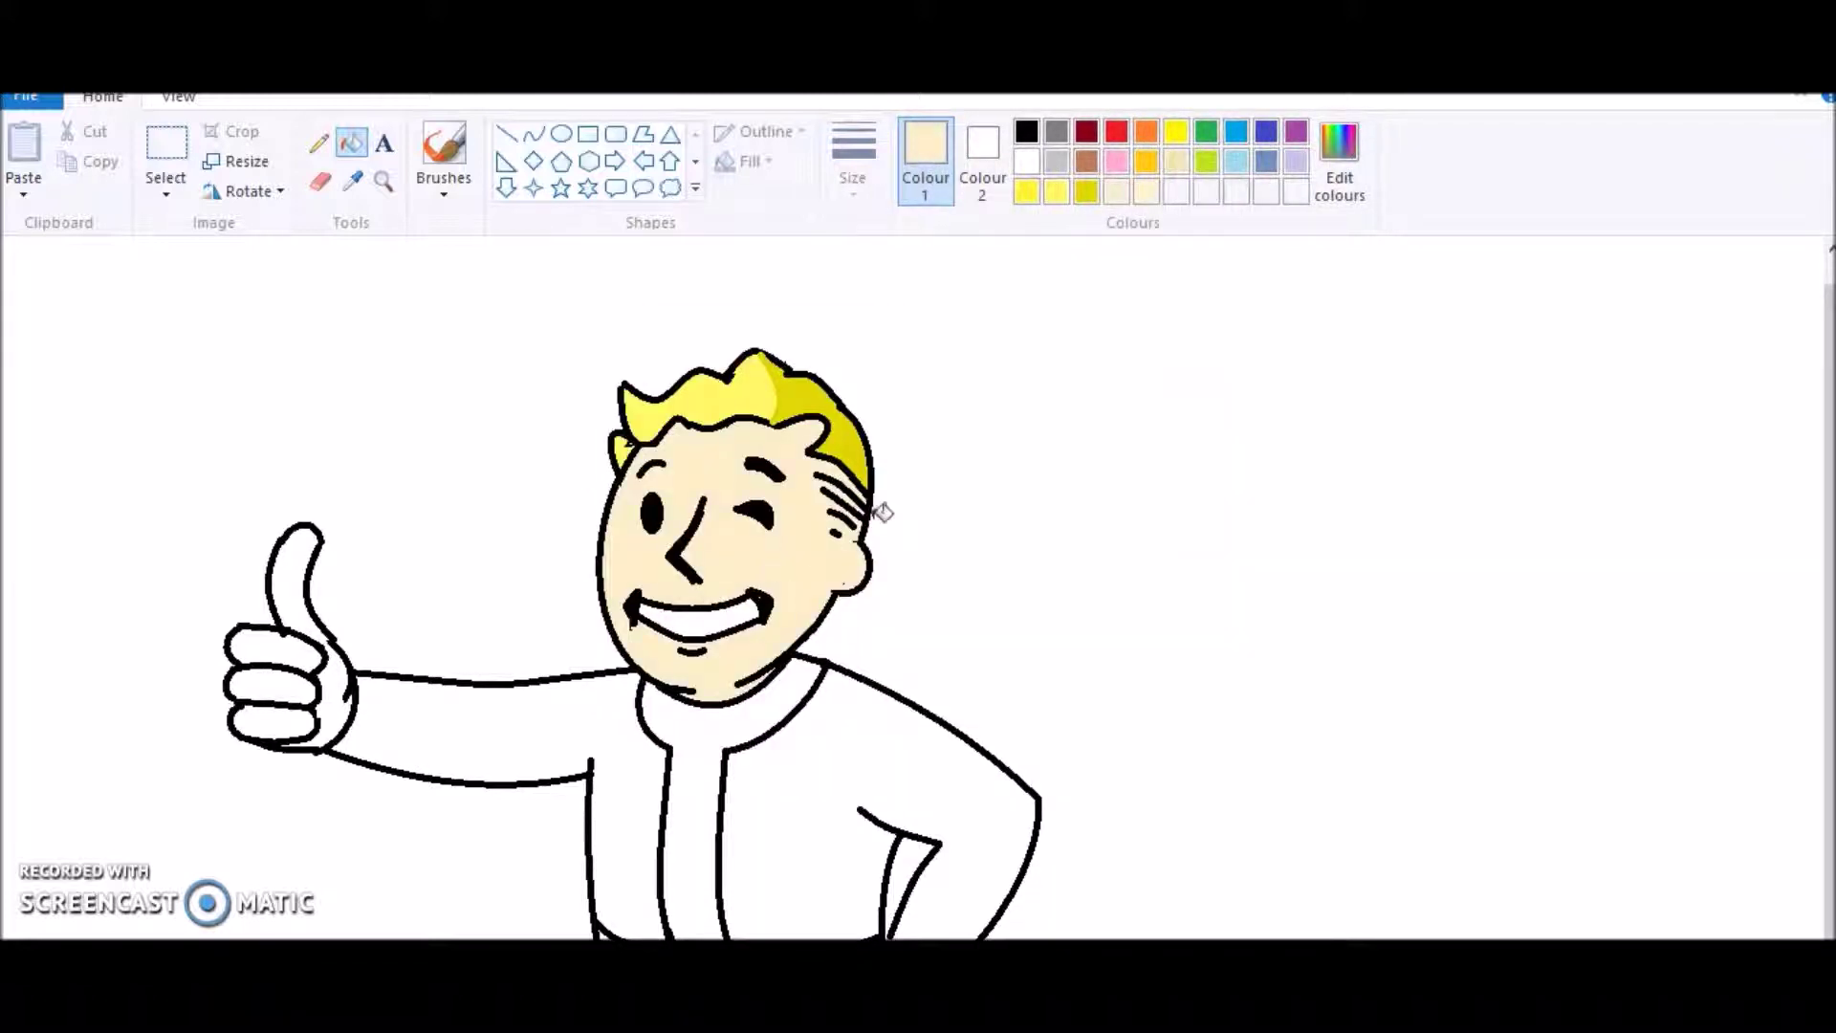
# Mix a darker skin tone and draw a curved shading boundary down the face from the hairline to the jaw.
pyautogui.click(534, 133)
pyautogui.click(1339, 163)
pyautogui.moveTo(1200, 509); pyautogui.dragTo(1208, 449)
pyautogui.click(700, 739)
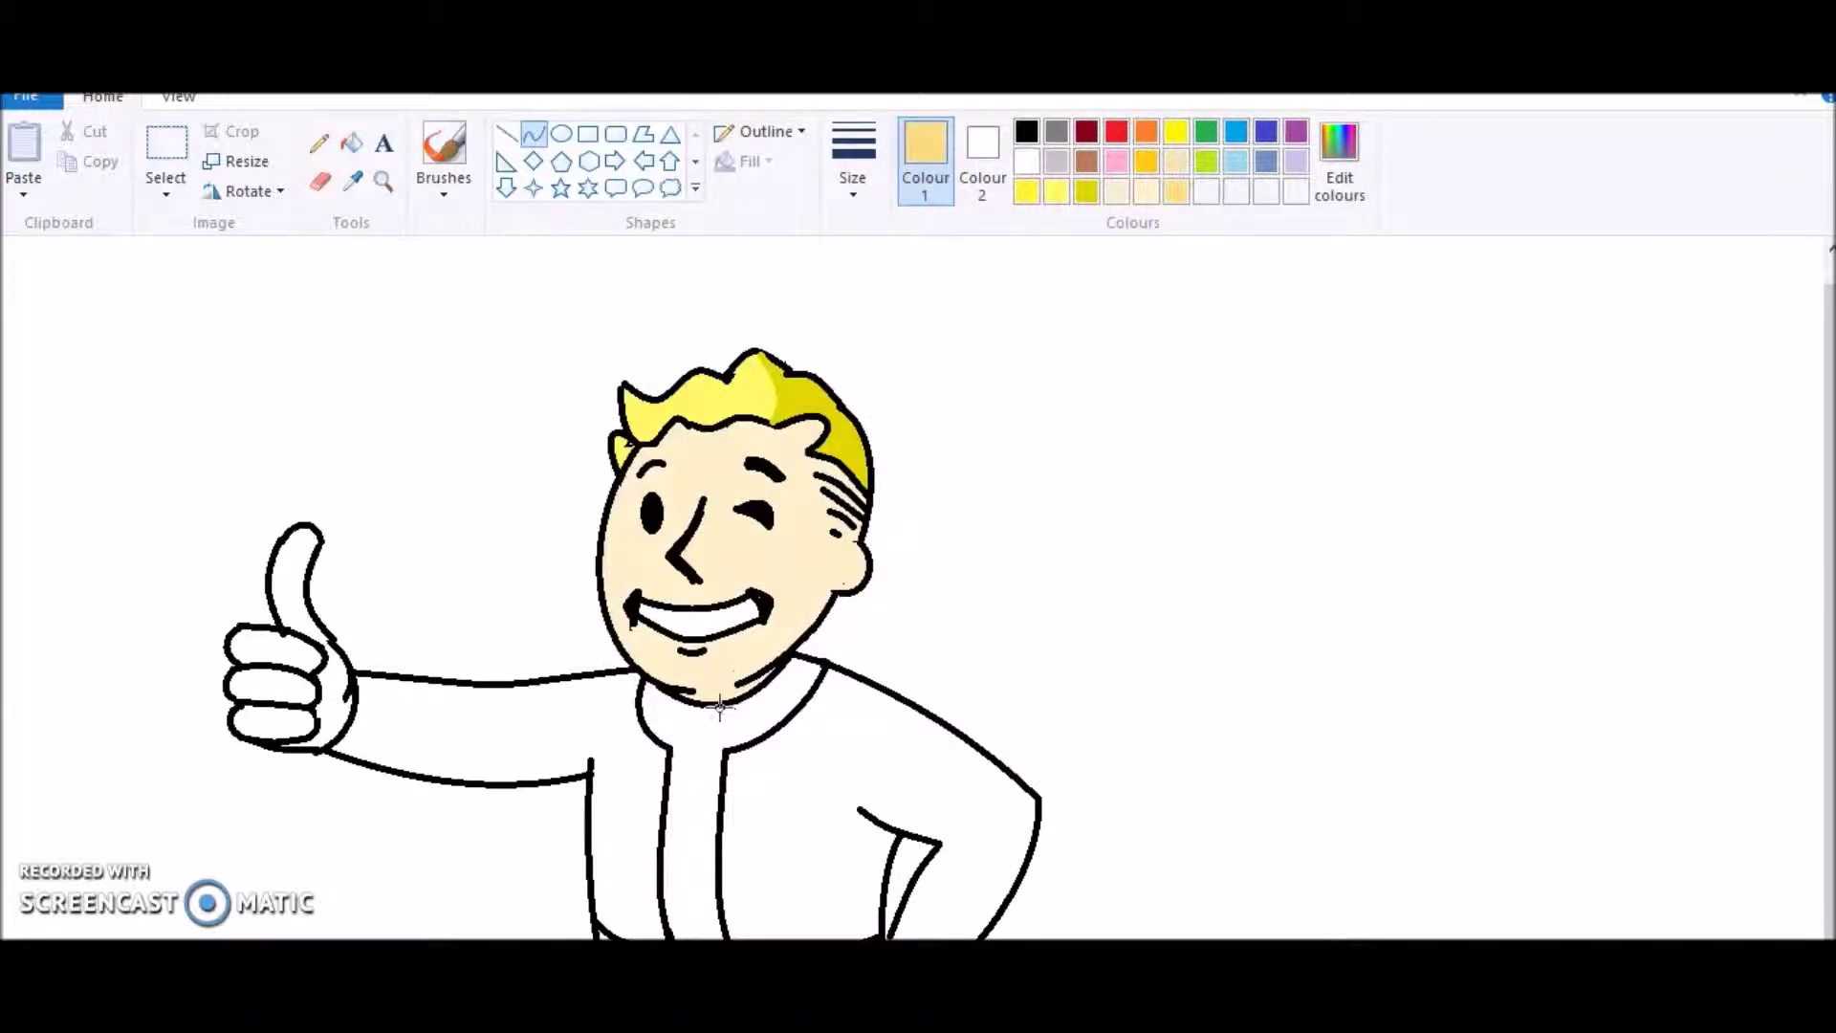
pyautogui.moveTo(756, 673)
pyautogui.mouseDown()
pyautogui.moveTo(785, 428)
pyautogui.moveTo(765, 427)
pyautogui.moveTo(780, 428)
pyautogui.mouseUp()
pyautogui.moveTo(779, 493)
pyautogui.mouseDown()
pyautogui.moveTo(795, 510)
pyautogui.moveTo(779, 626)
pyautogui.moveTo(801, 515)
pyautogui.mouseUp()
pyautogui.click(799, 515)
# Lighten the darker skin tone slightly and fill the cheek side of the face behind the shading boundary.
pyautogui.click(1344, 164)
pyautogui.moveTo(1206, 448); pyautogui.dragTo(1210, 430)
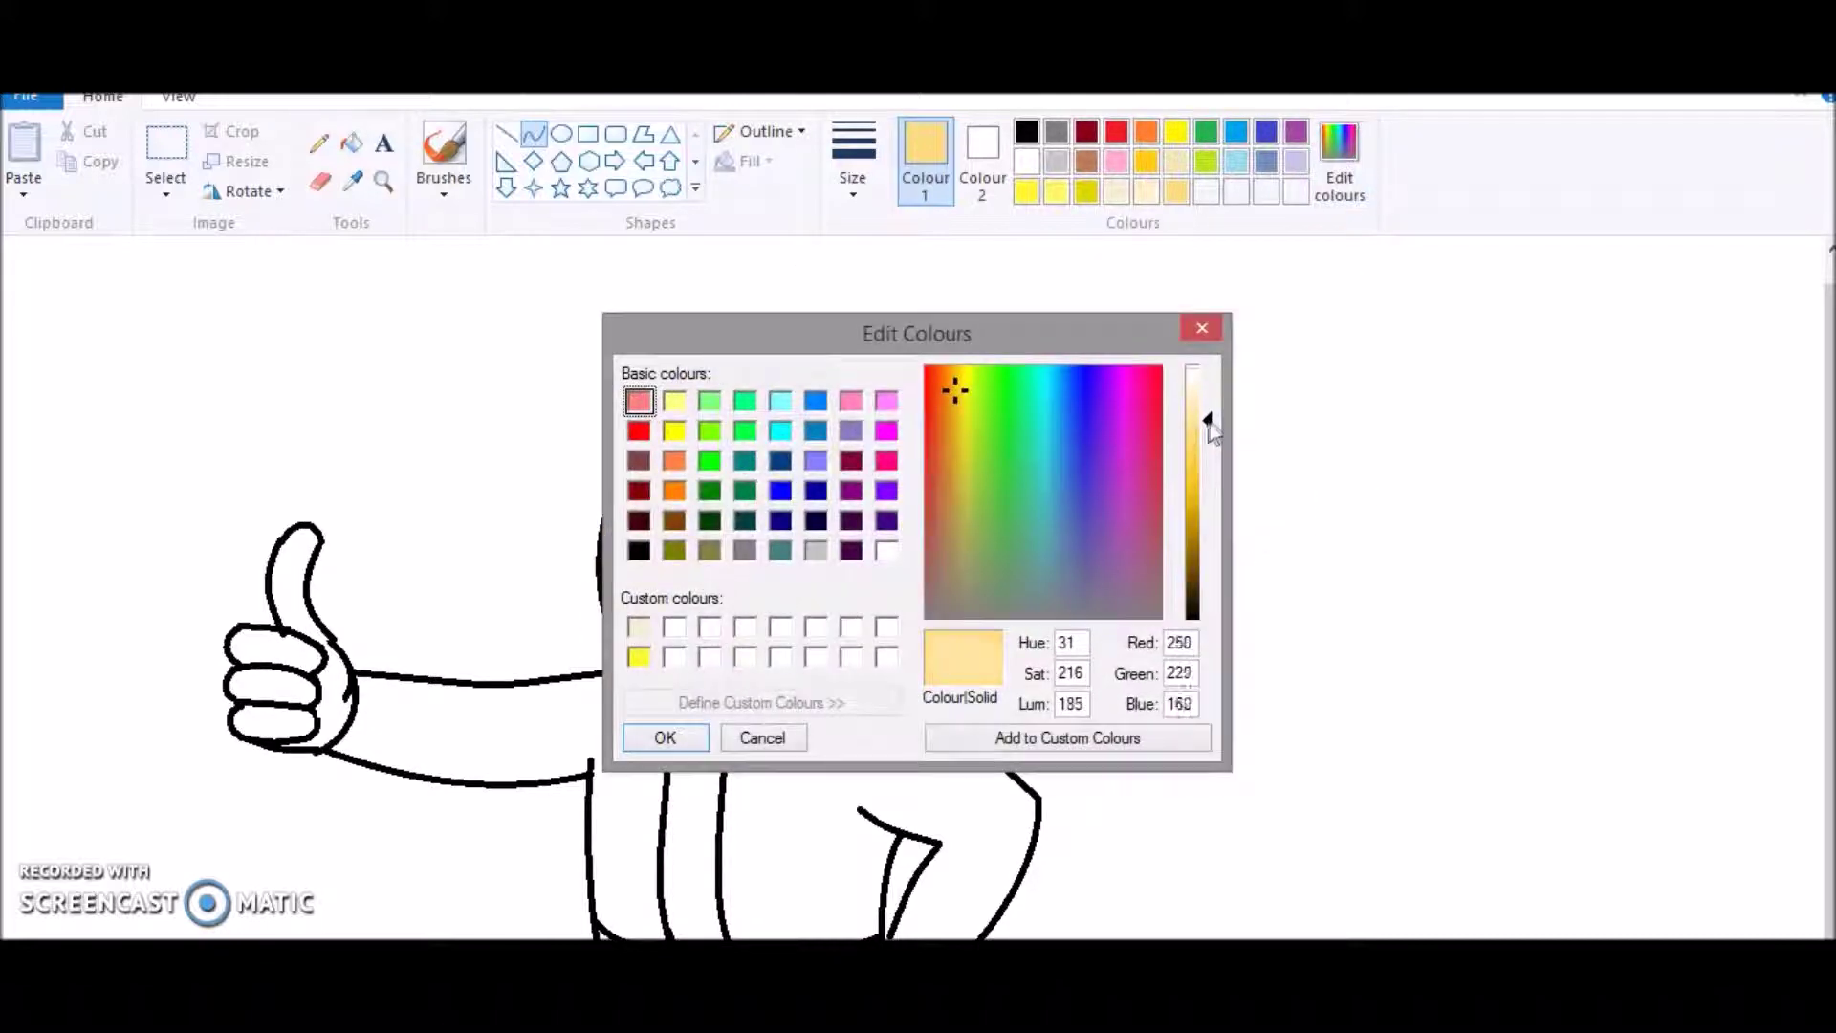
pyautogui.click(687, 741)
pyautogui.click(352, 142)
pyautogui.click(799, 583)
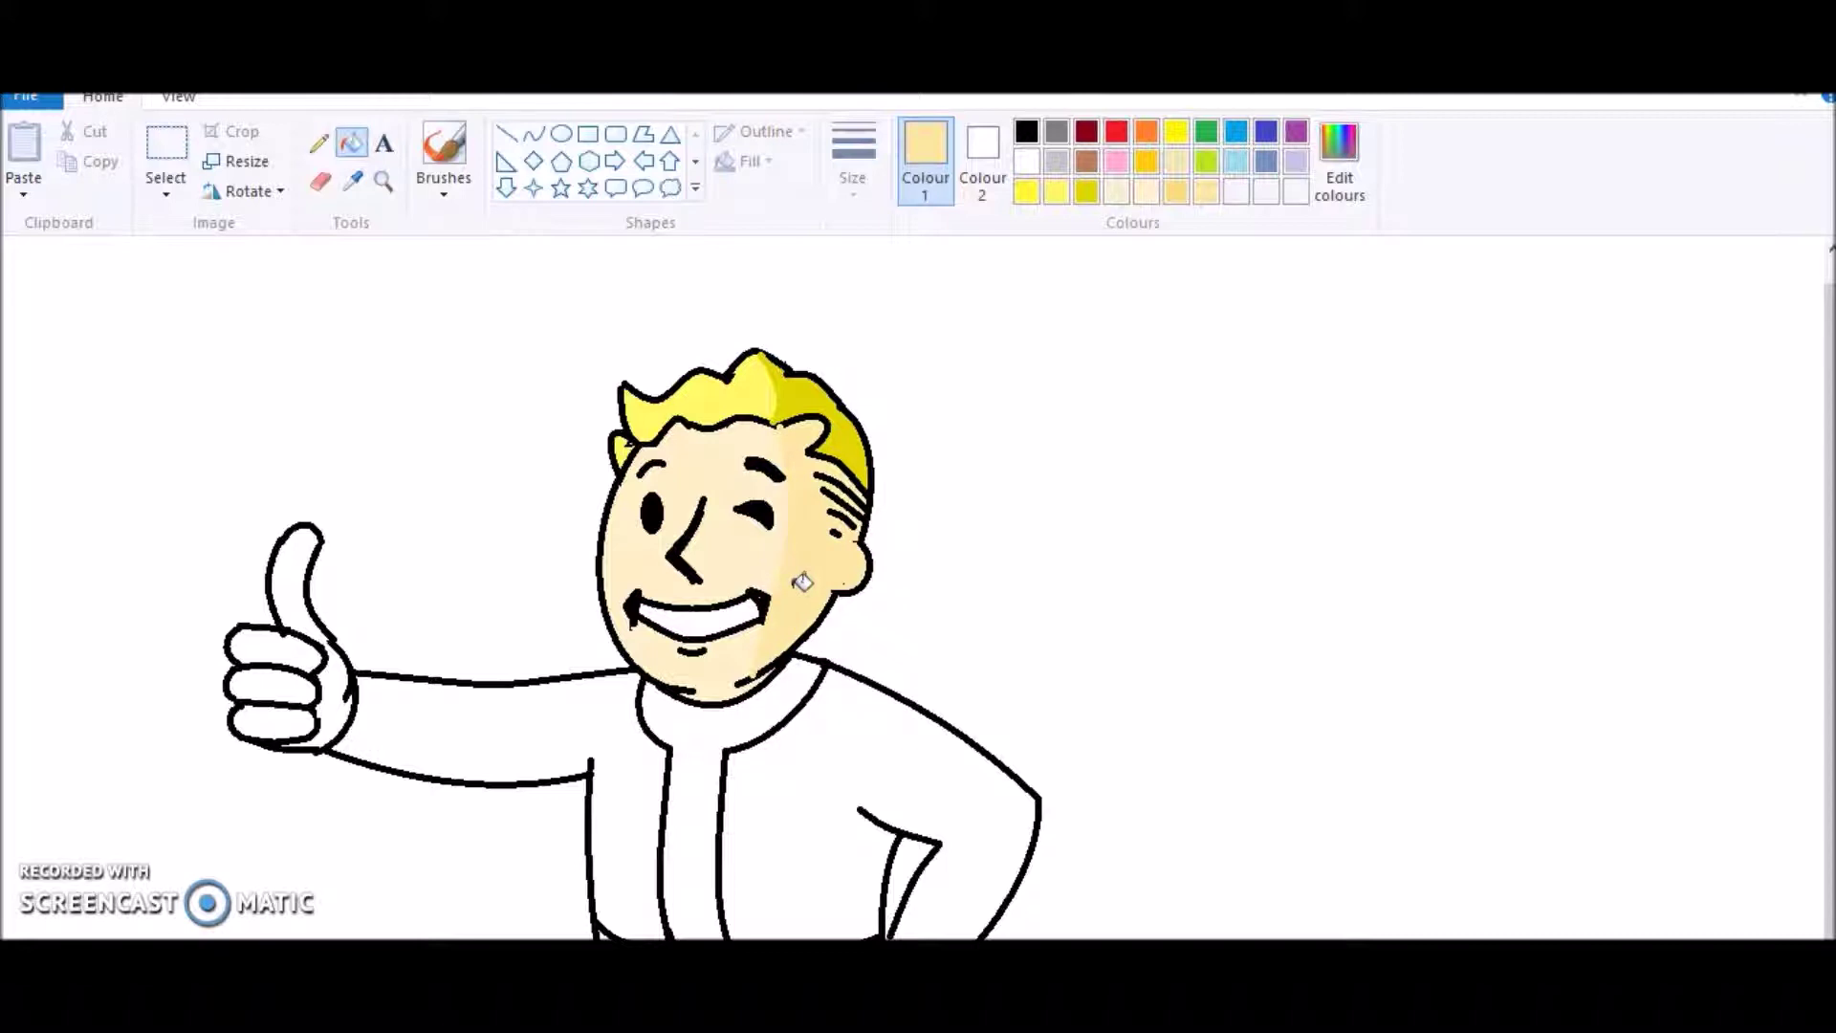
# Lighten the darker skin tone once more and refill the shaded cheek side of the face.
pyautogui.click(1338, 163)
pyautogui.moveTo(1211, 426); pyautogui.dragTo(1211, 399)
pyautogui.click(684, 746)
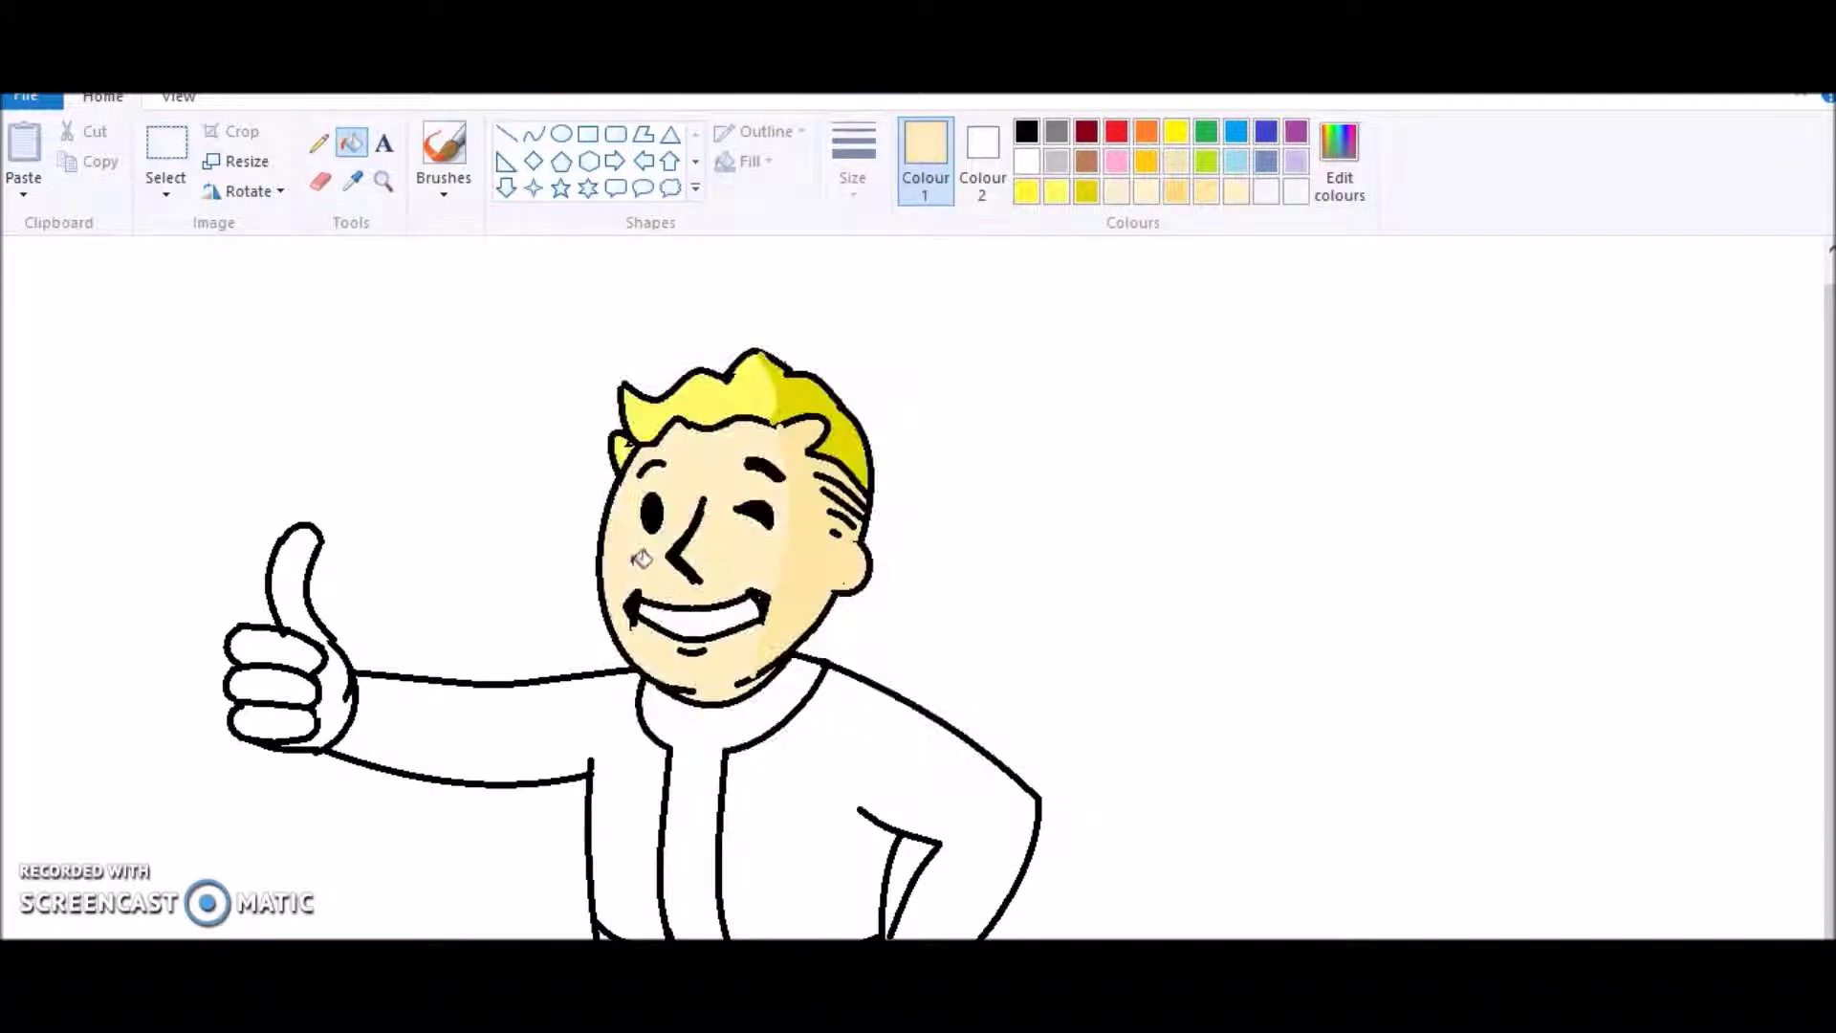
# Add a tiny black straight line at the lower jaw, just above the collar, to close the gap in the outline.
pyautogui.click(506, 133)
pyautogui.click(1026, 132)
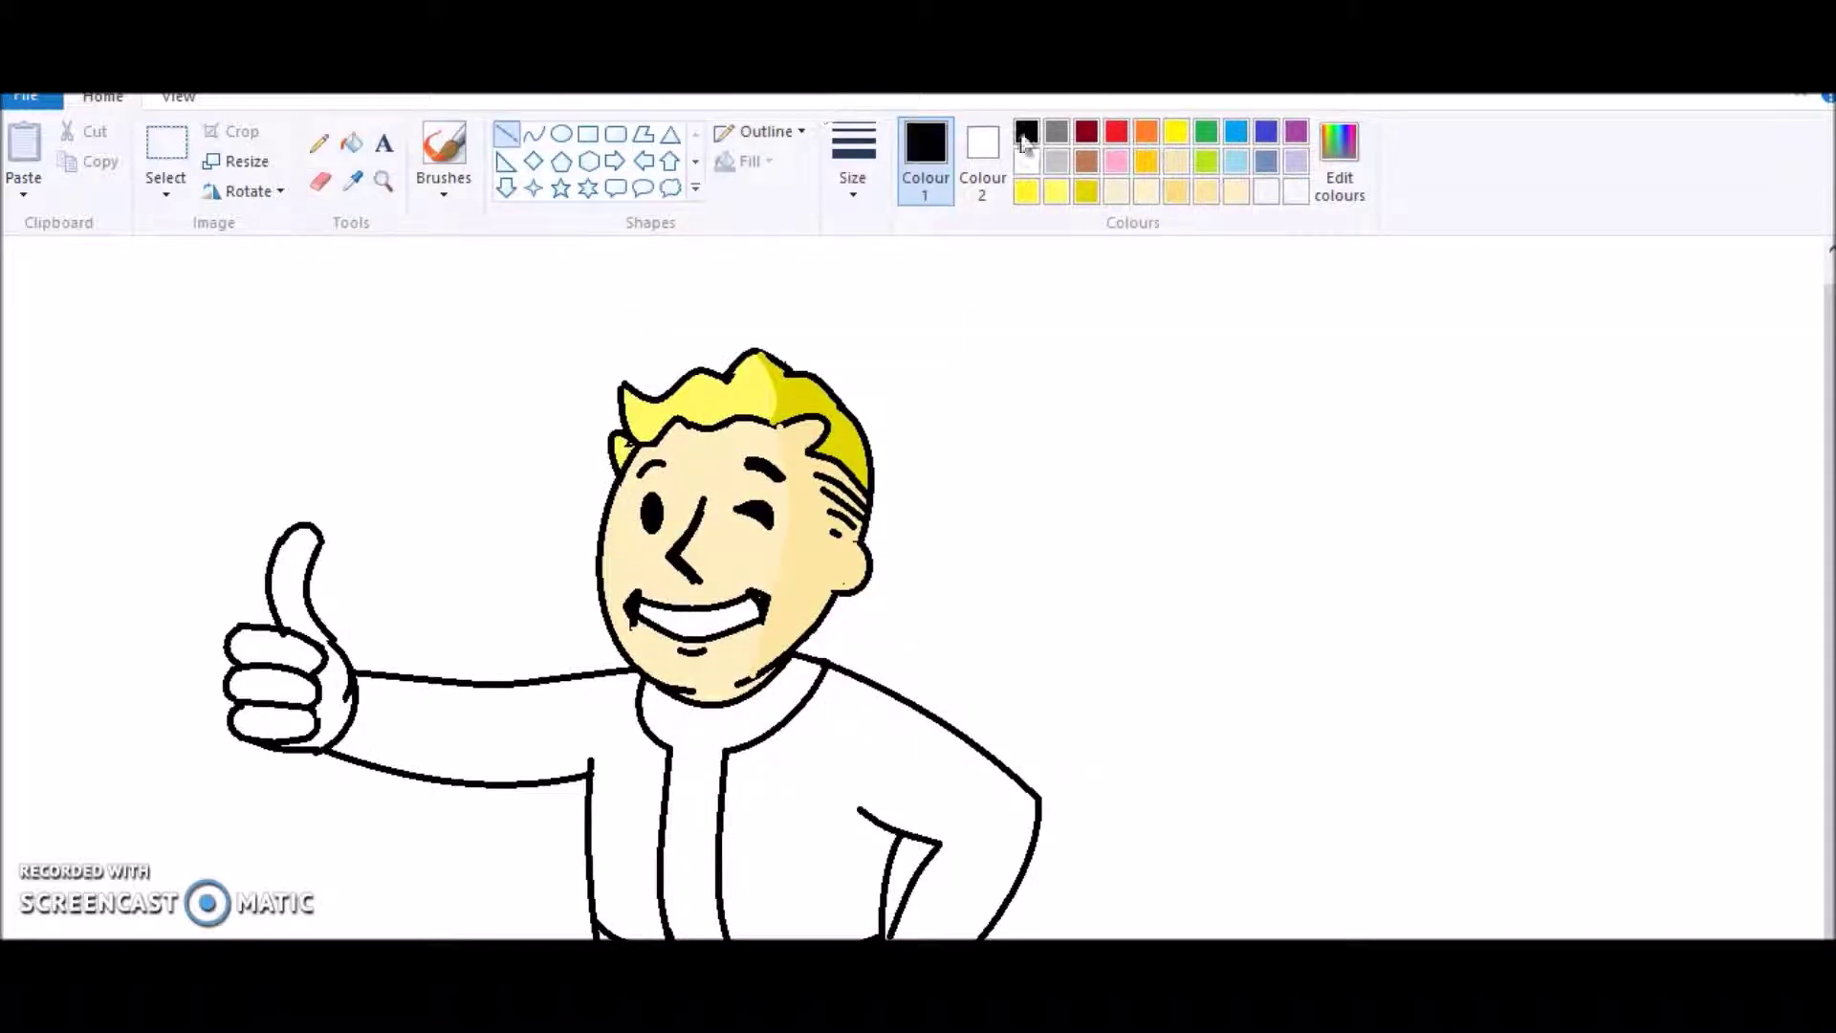
pyautogui.moveTo(765, 671); pyautogui.dragTo(768, 663)
pyautogui.click(934, 617)
# Fill the outstretched sleeve and the adjoining side of the suit's torso with bright blue.
pyautogui.click(1235, 131)
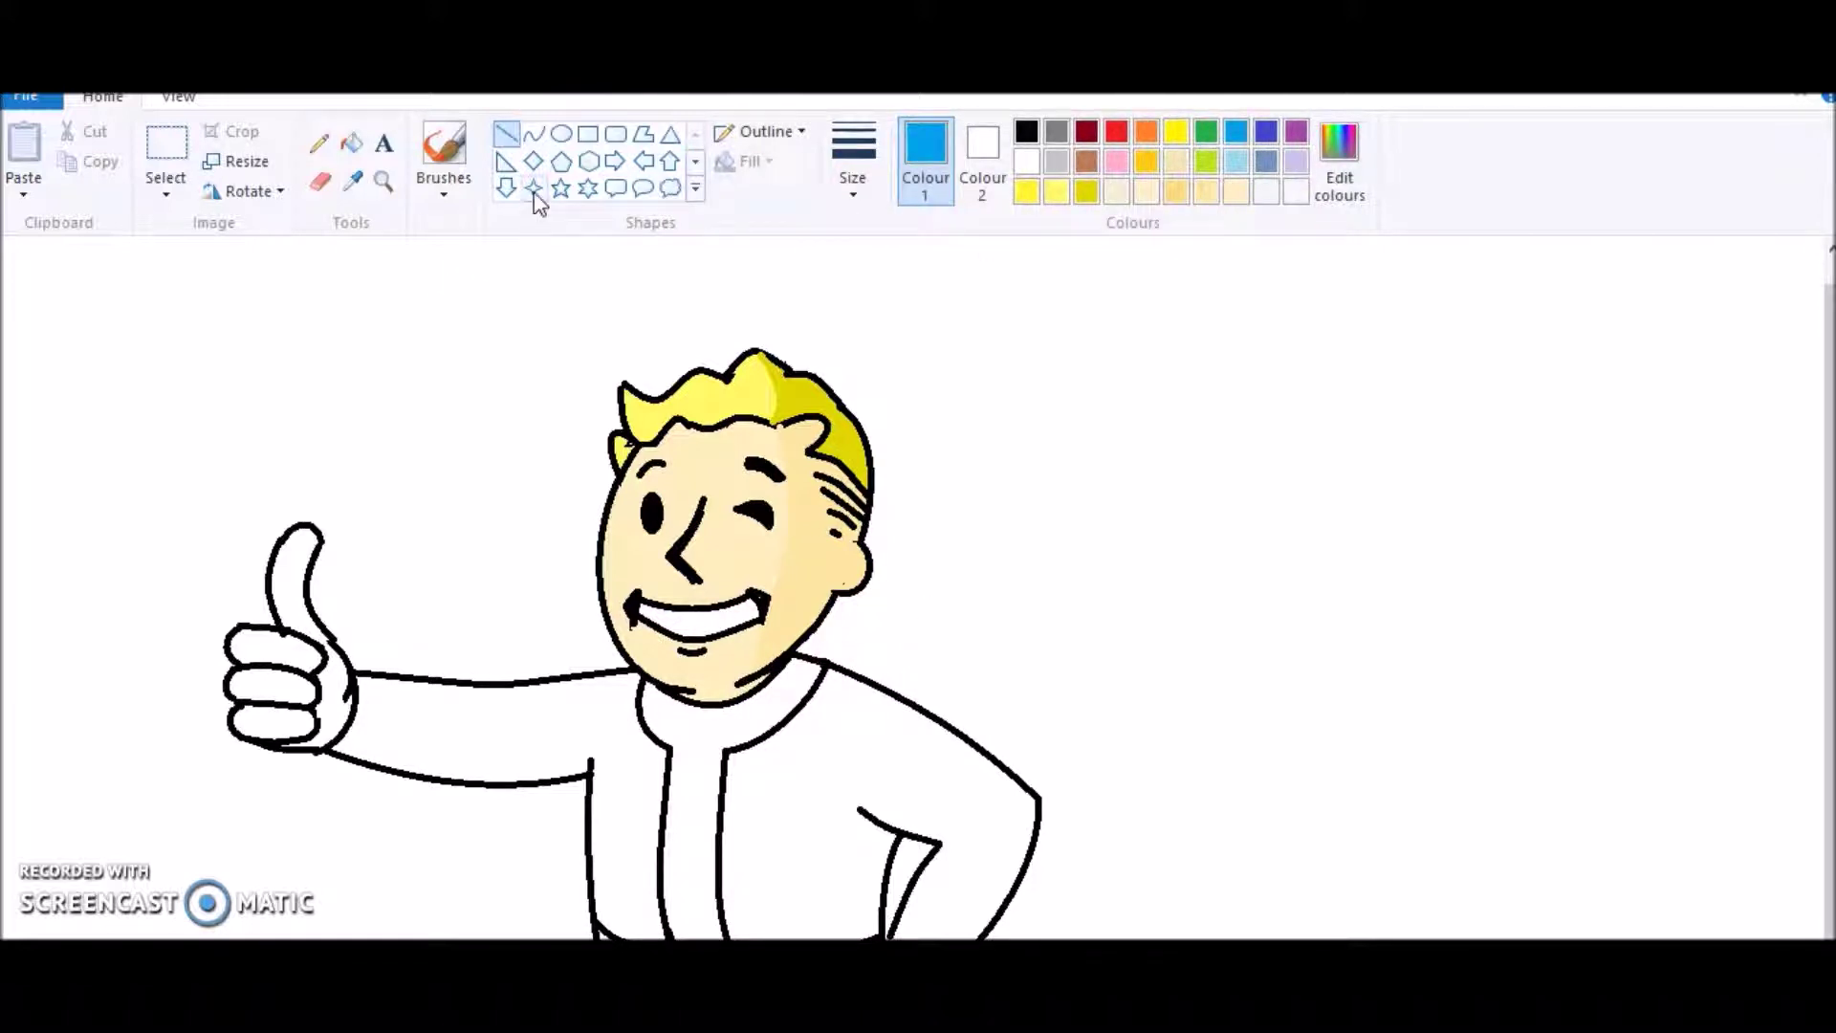
pyautogui.click(351, 143)
pyautogui.click(506, 726)
# Fill the other half of the suit's torso and the bent arm with the same bright blue.
pyautogui.click(813, 777)
pyautogui.hotkey('ctrl', 'z')
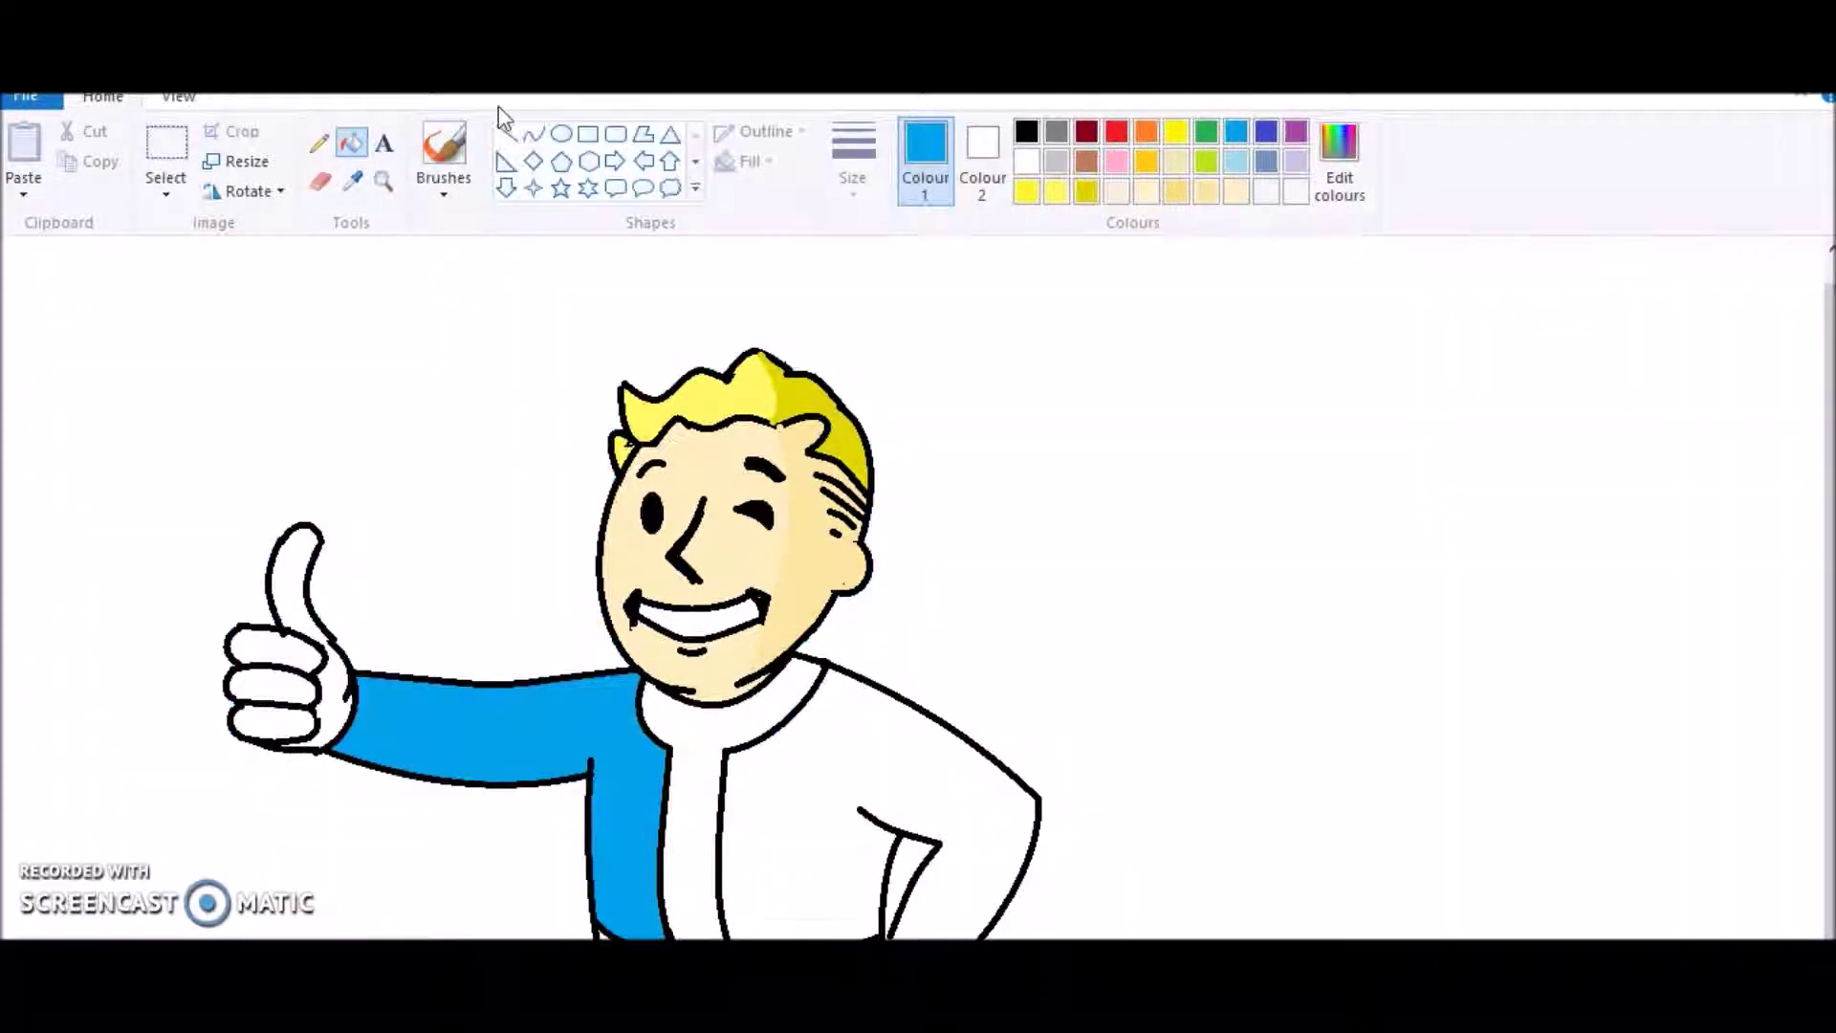
pyautogui.click(534, 134)
pyautogui.click(1026, 132)
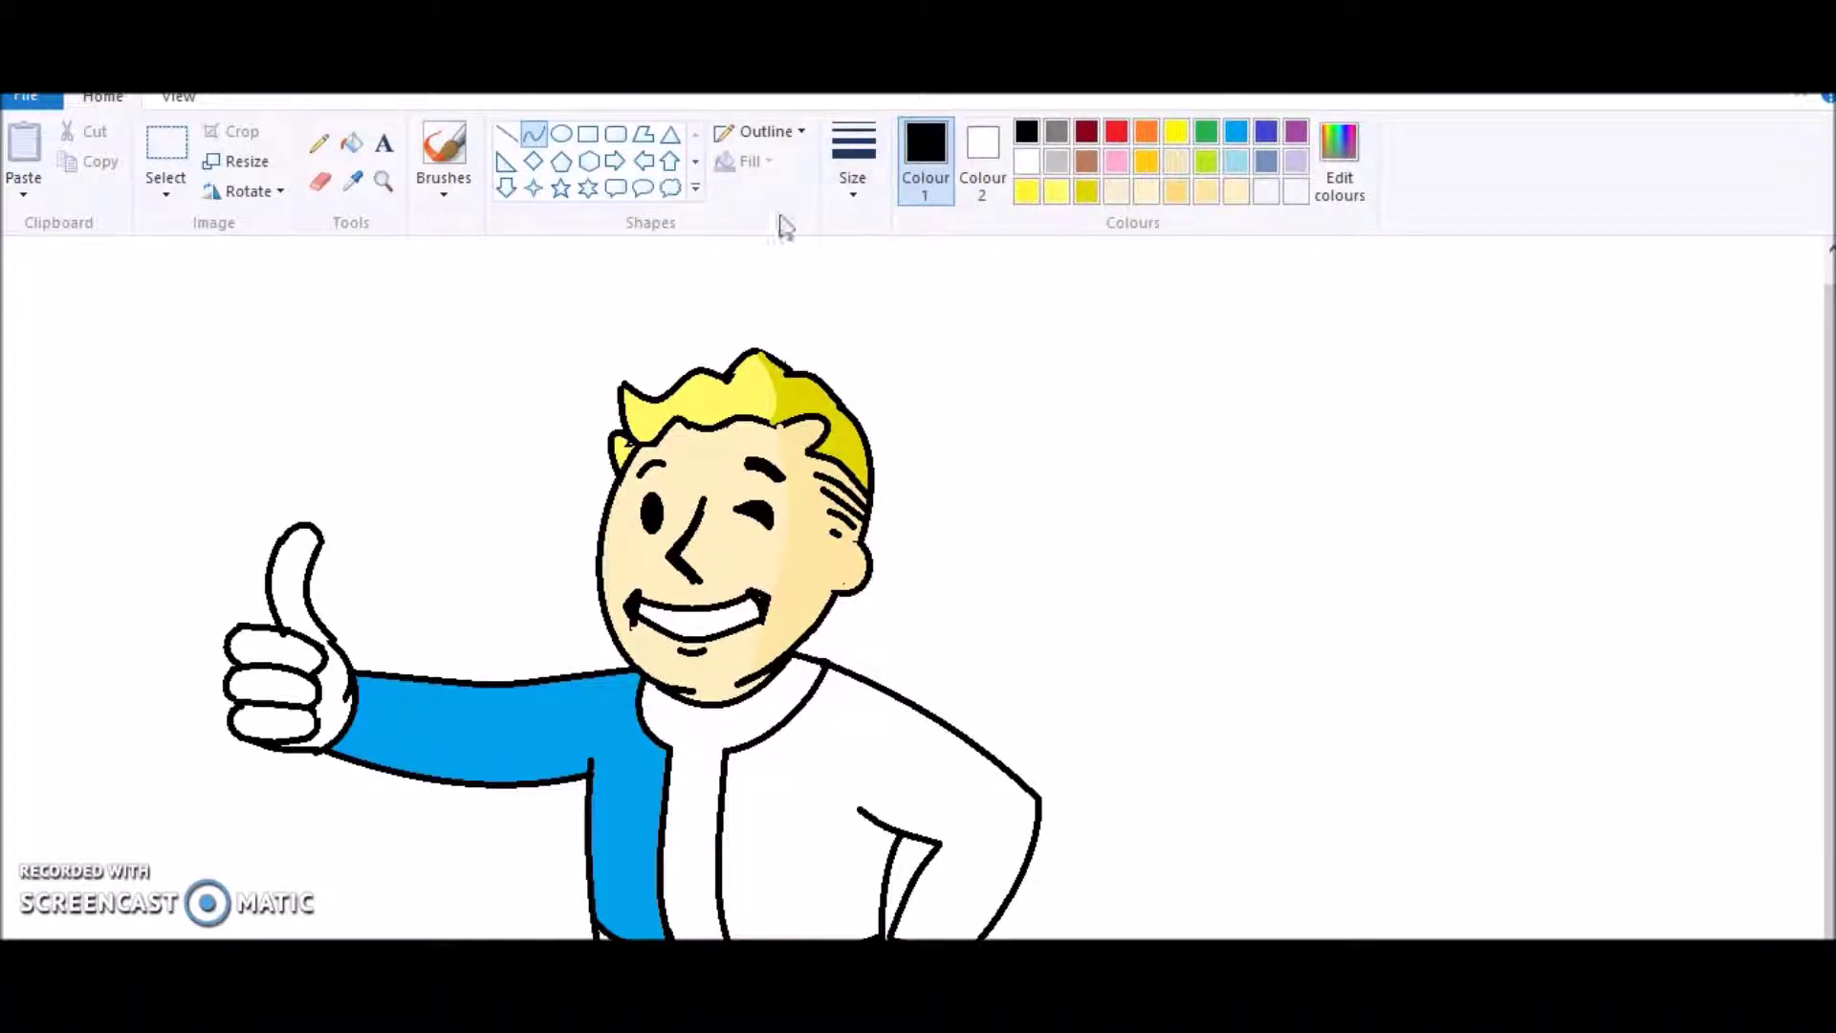
pyautogui.click(1236, 132)
pyautogui.click(351, 143)
pyautogui.click(812, 777)
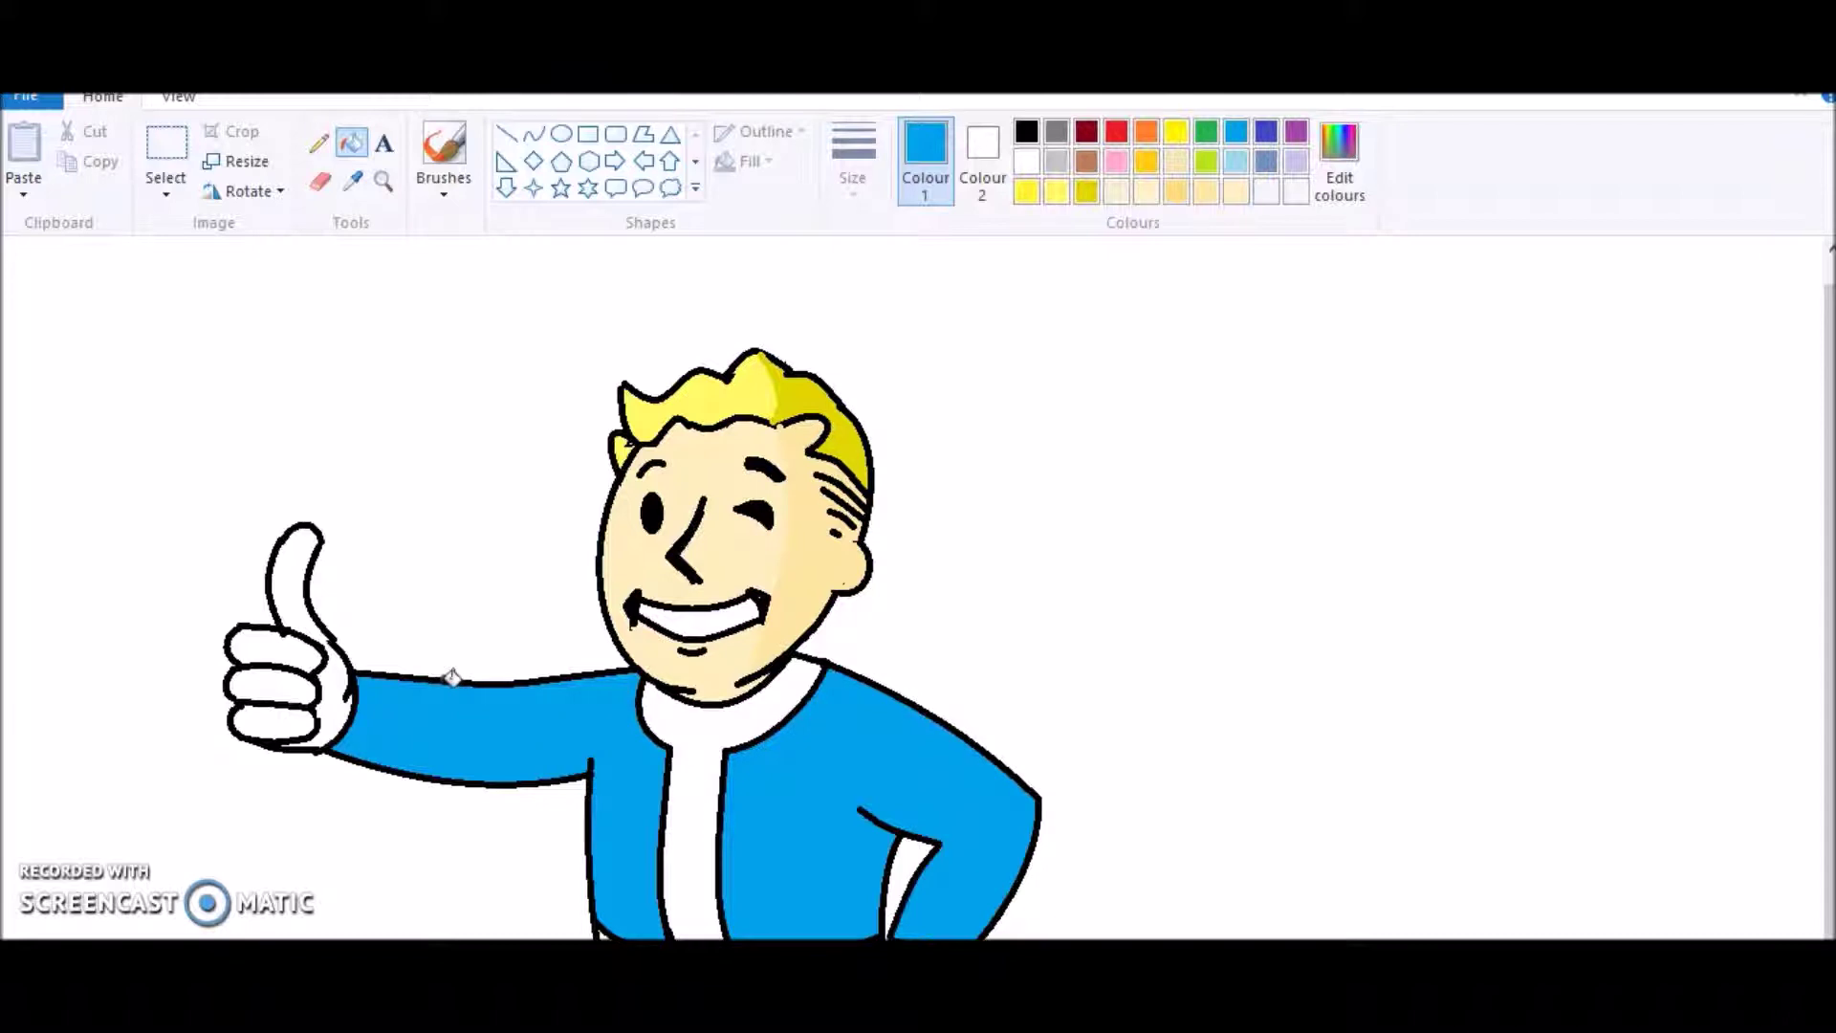
# Draw a black curve across the wrist of the thumbs-up hand to outline a narrow sleeve cuff.
pyautogui.click(534, 134)
pyautogui.click(1026, 132)
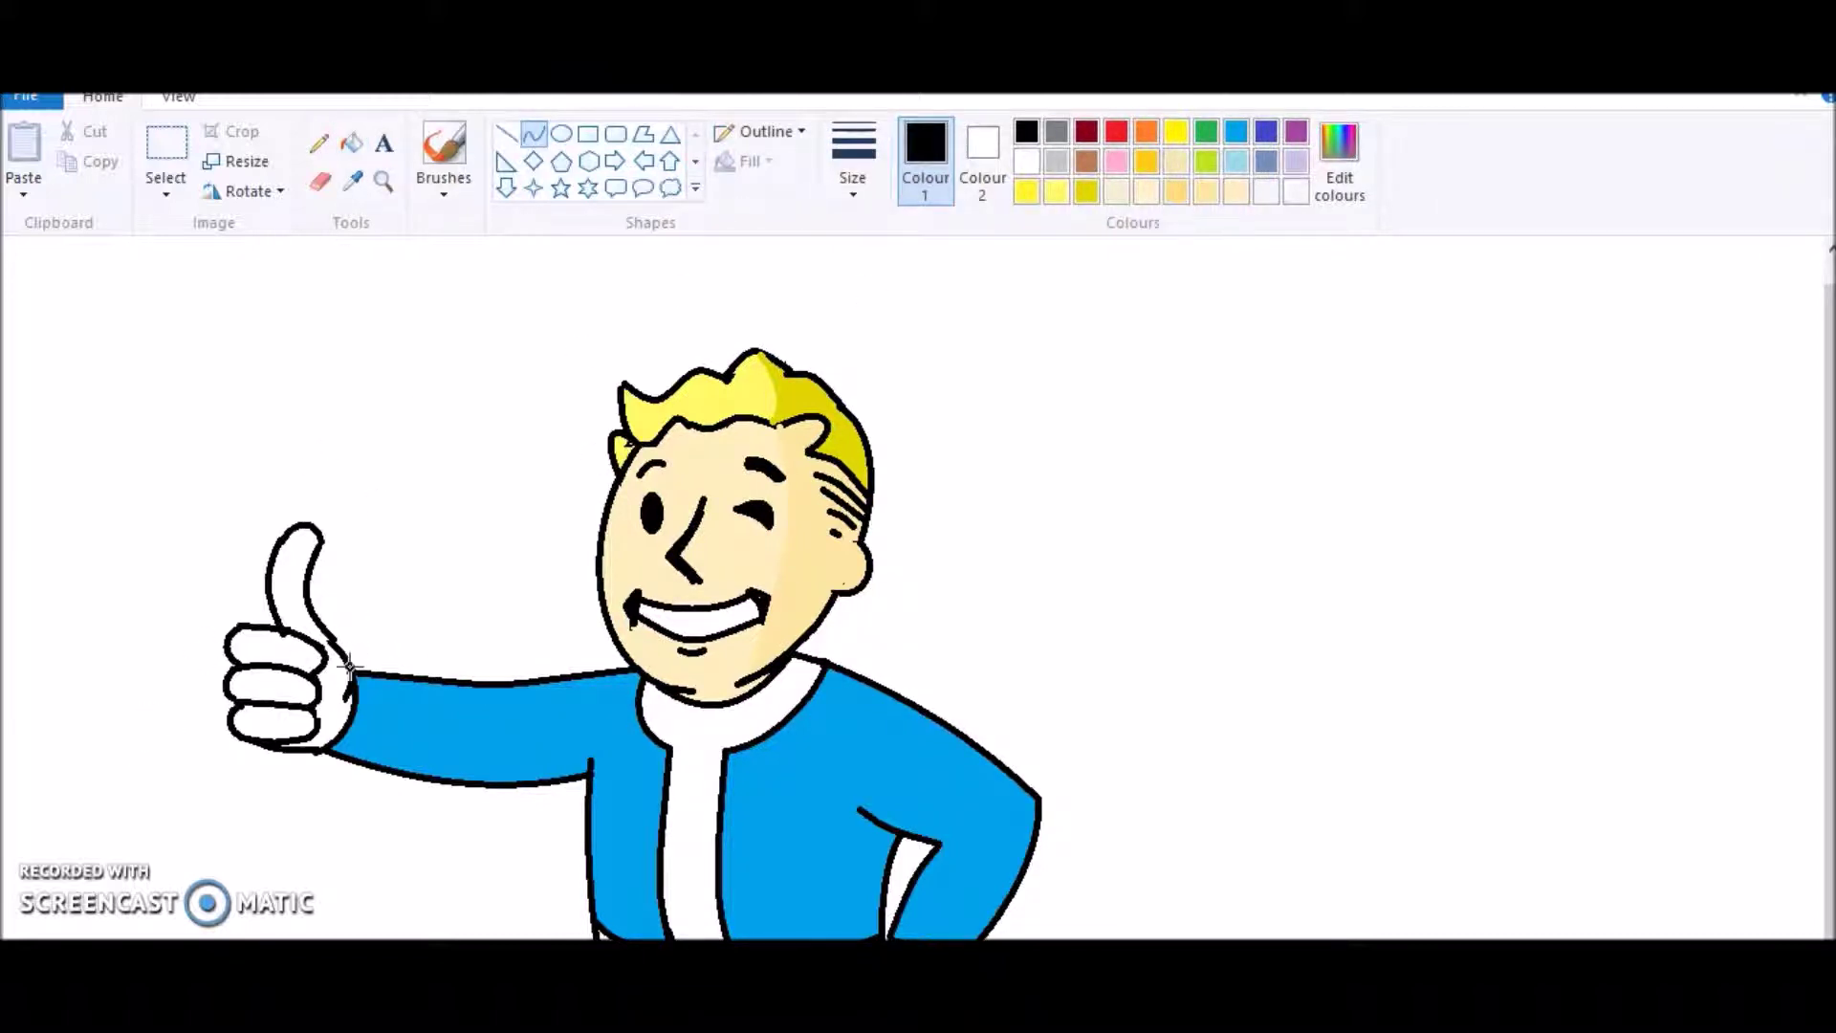
pyautogui.moveTo(350, 667); pyautogui.dragTo(305, 749)
pyautogui.click(340, 709)
pyautogui.click(343, 708)
pyautogui.click(371, 676)
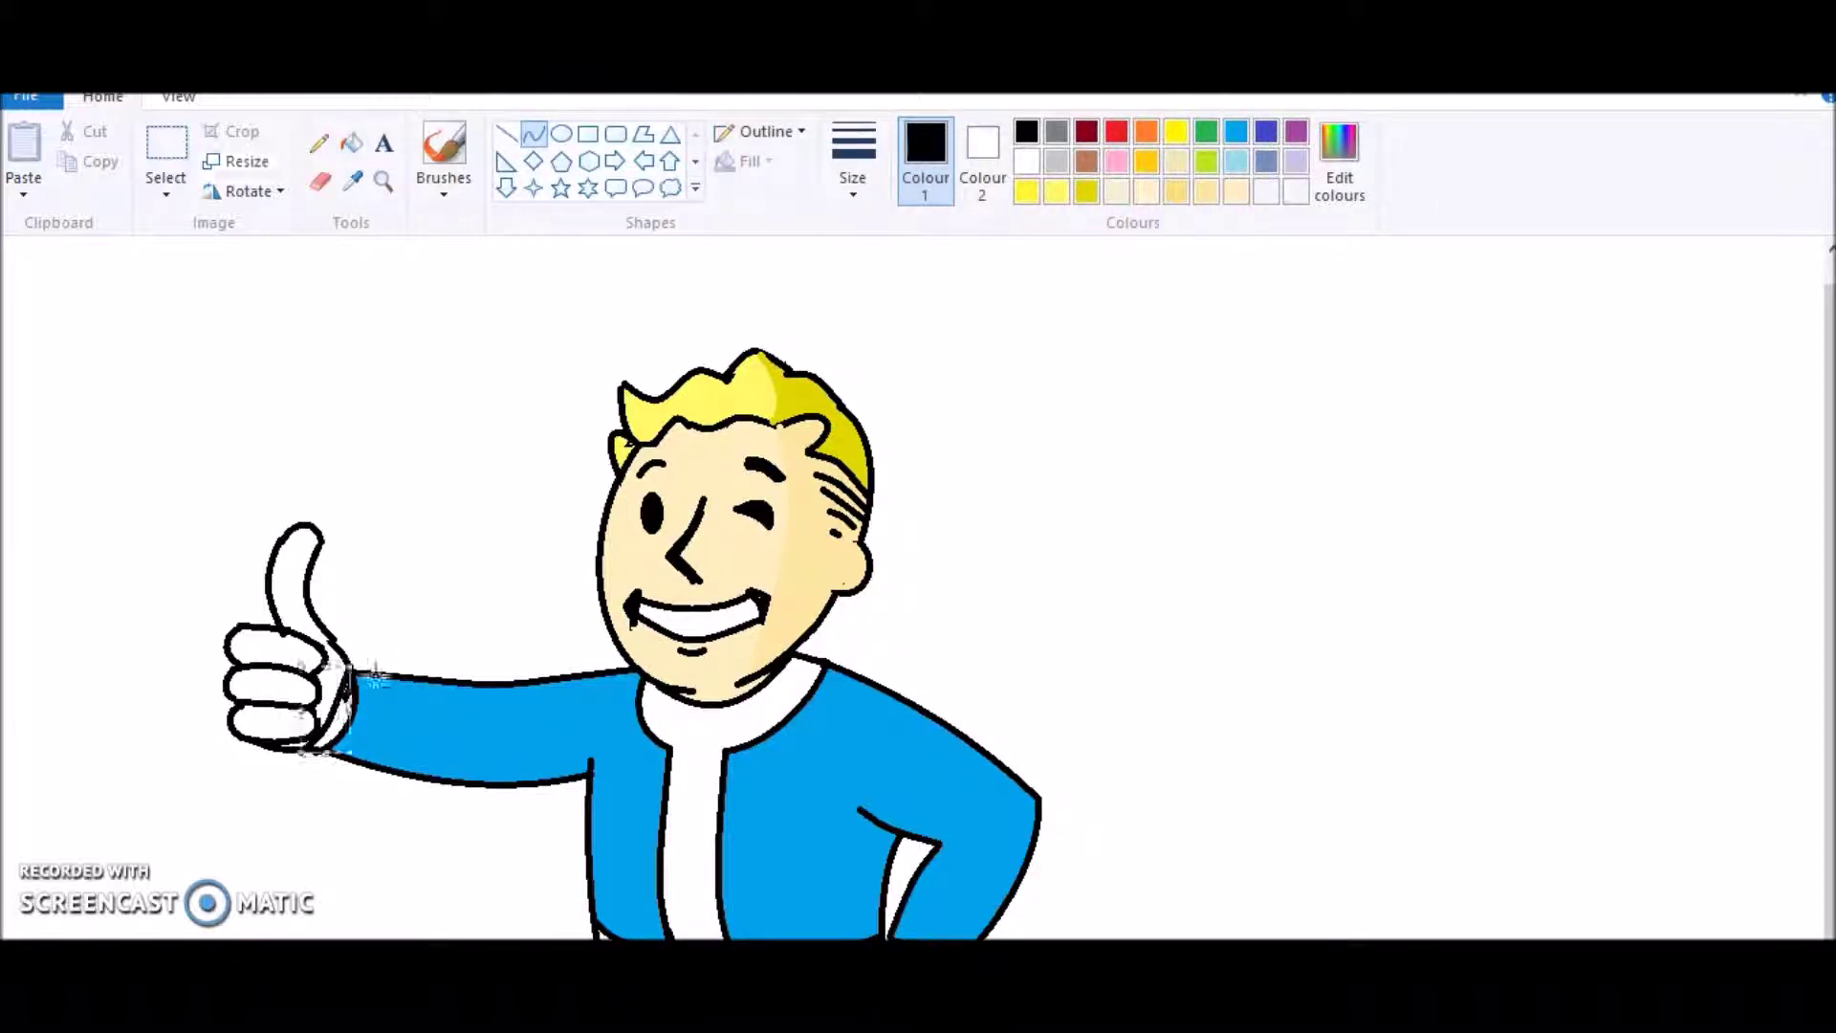
# Fill the sleeve cuff, the collar and the suit's front stripe with the light yellow used for the hair.
pyautogui.click(1056, 190)
pyautogui.click(351, 142)
pyautogui.click(335, 715)
pyautogui.click(703, 784)
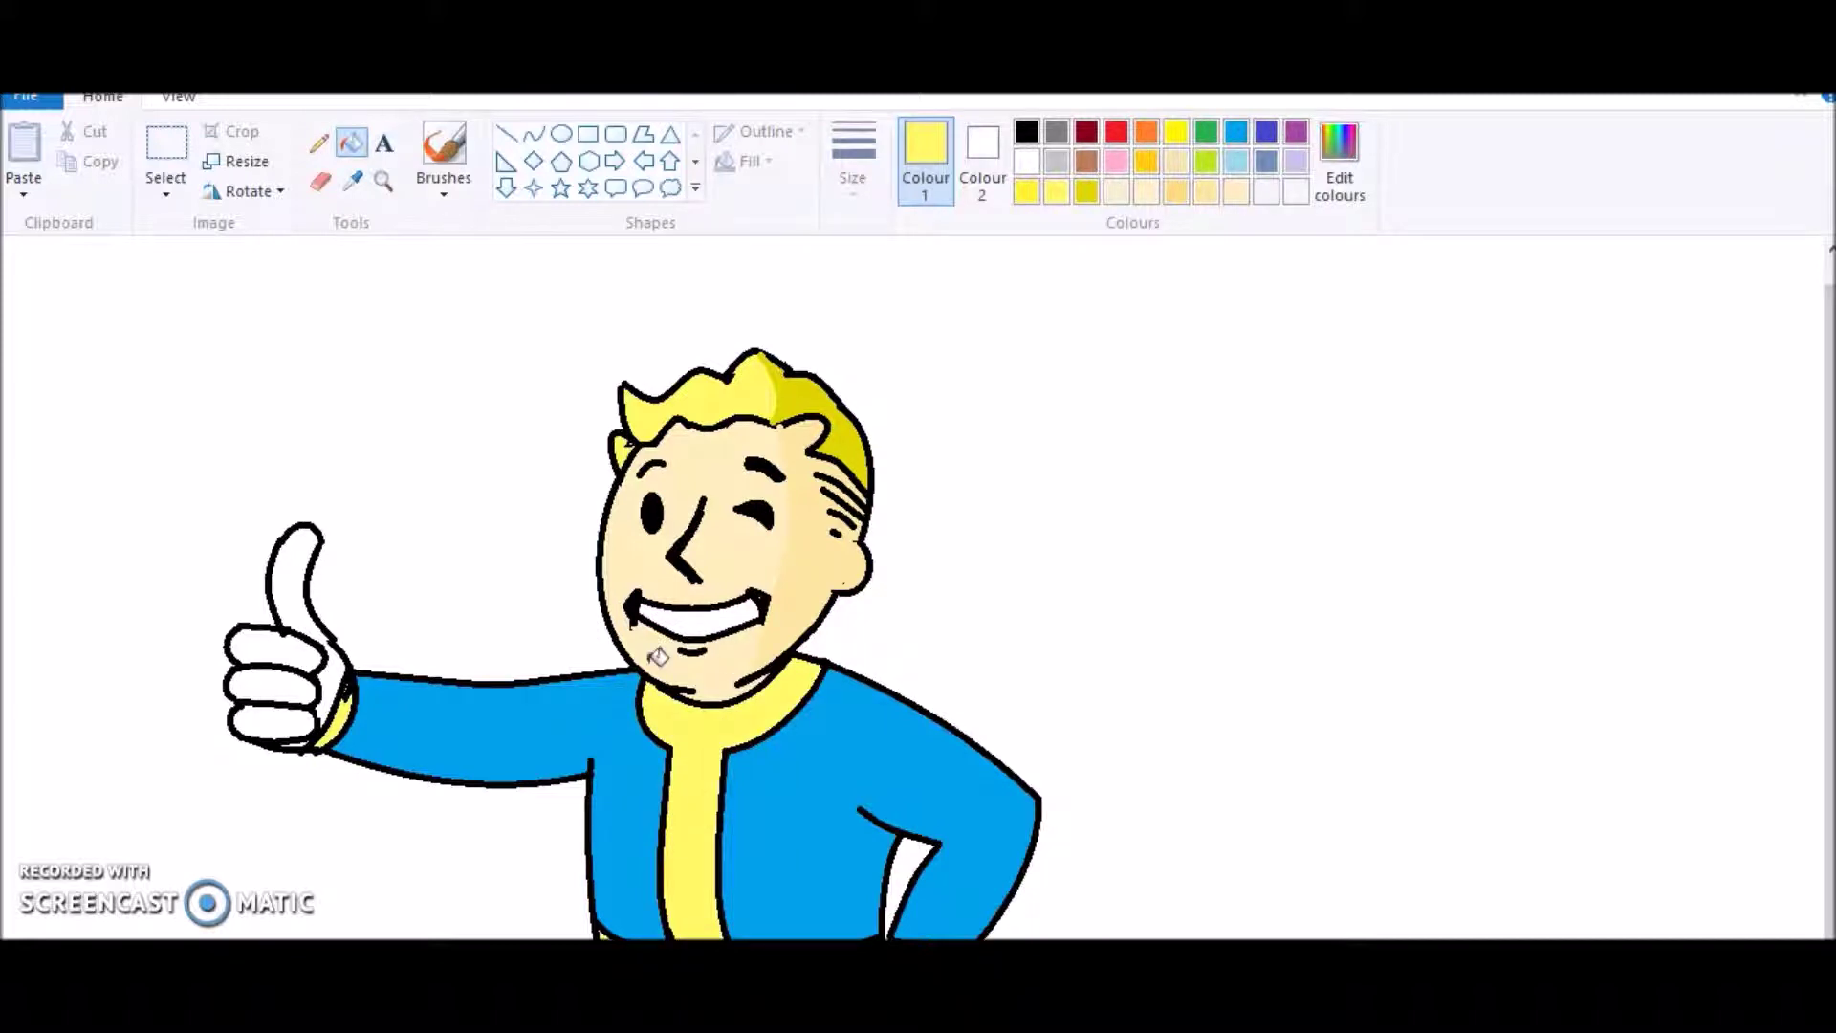
# Fill the thumb and the three curled fingers of the raised hand with a custom skin tone.
pyautogui.click(1185, 196)
pyautogui.click(296, 574)
pyautogui.click(272, 647)
pyautogui.click(273, 686)
pyautogui.click(275, 724)
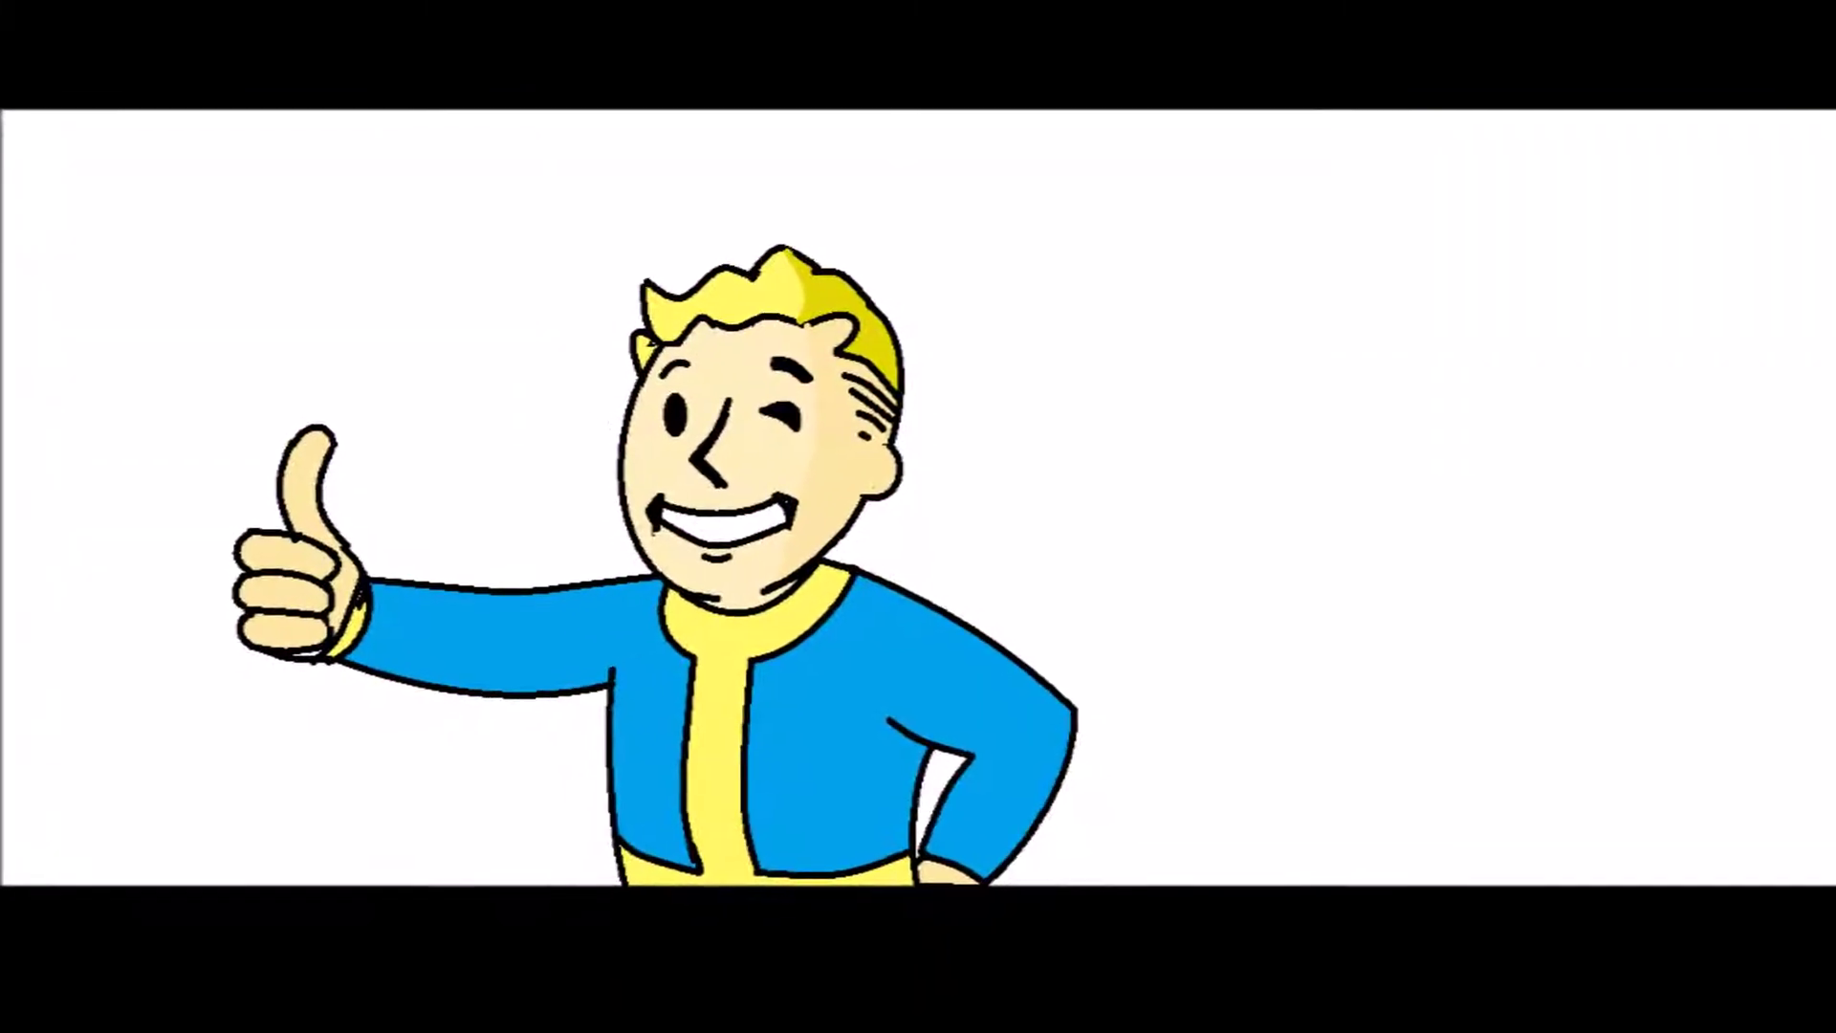